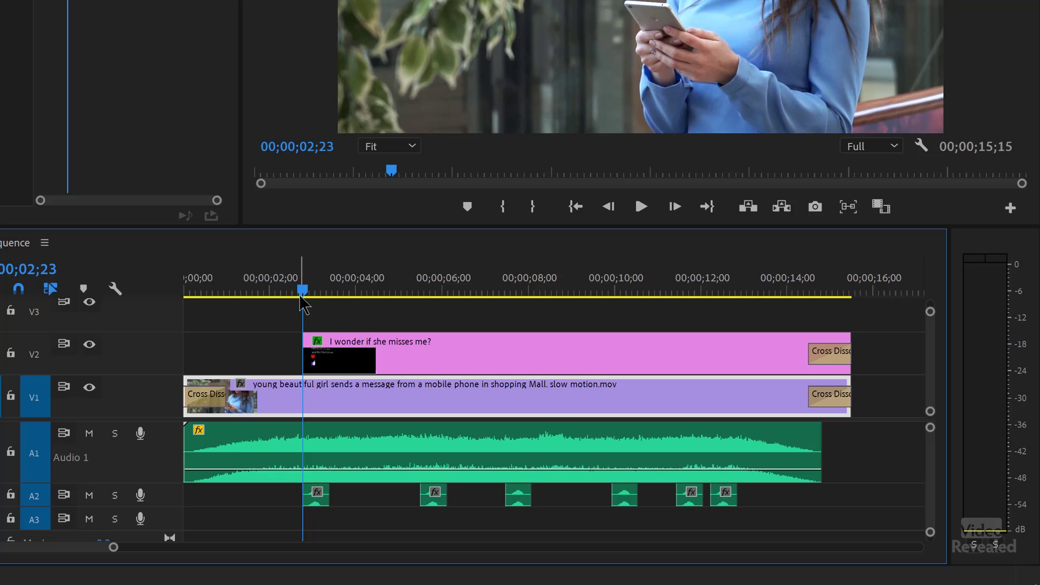
Select the V2 chat graphic and step through its text, cat, heart, cuff and hand layers.
left_click_drag(304, 292, 331, 293)
left_click(449, 357)
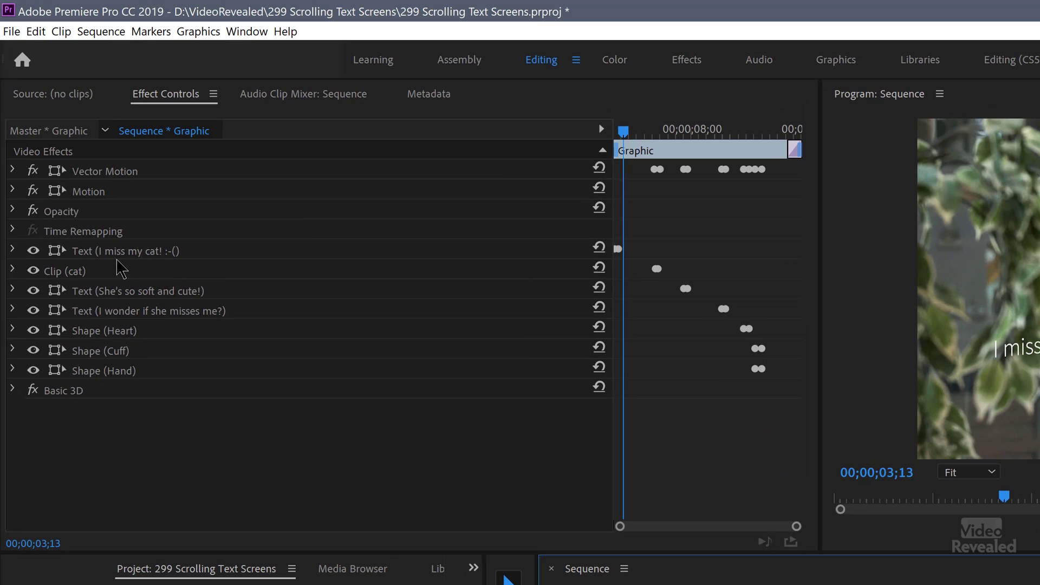
left_click(114, 252)
left_click(87, 272)
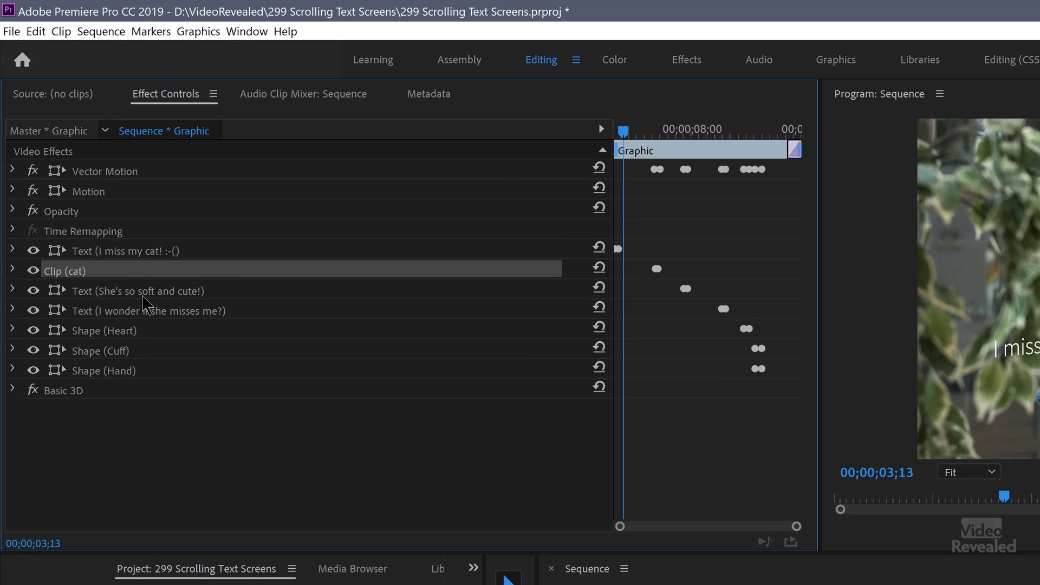
left_click(144, 294)
left_click(146, 311)
left_click(117, 332)
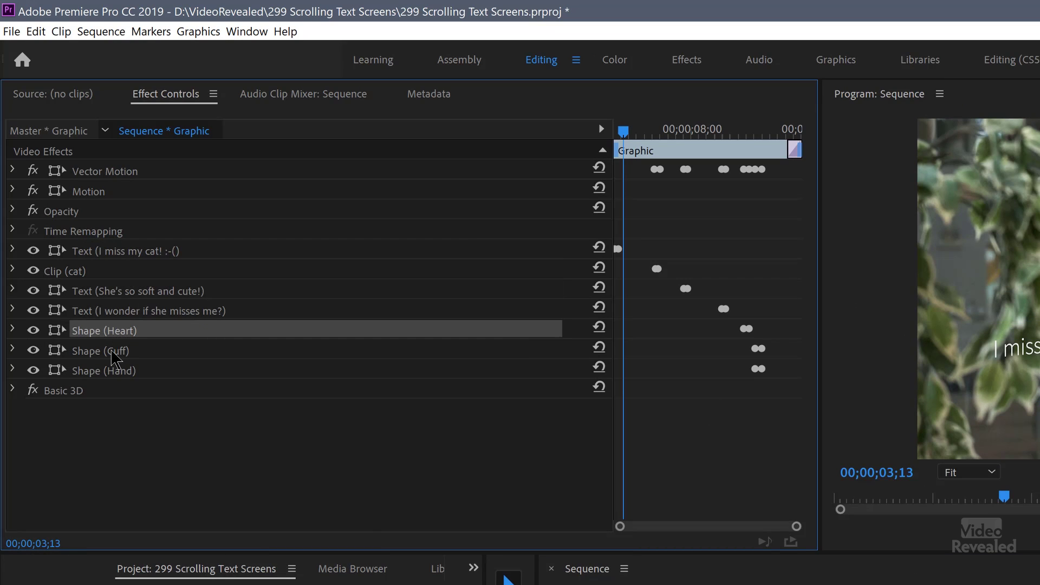
left_click(117, 352)
left_click(116, 372)
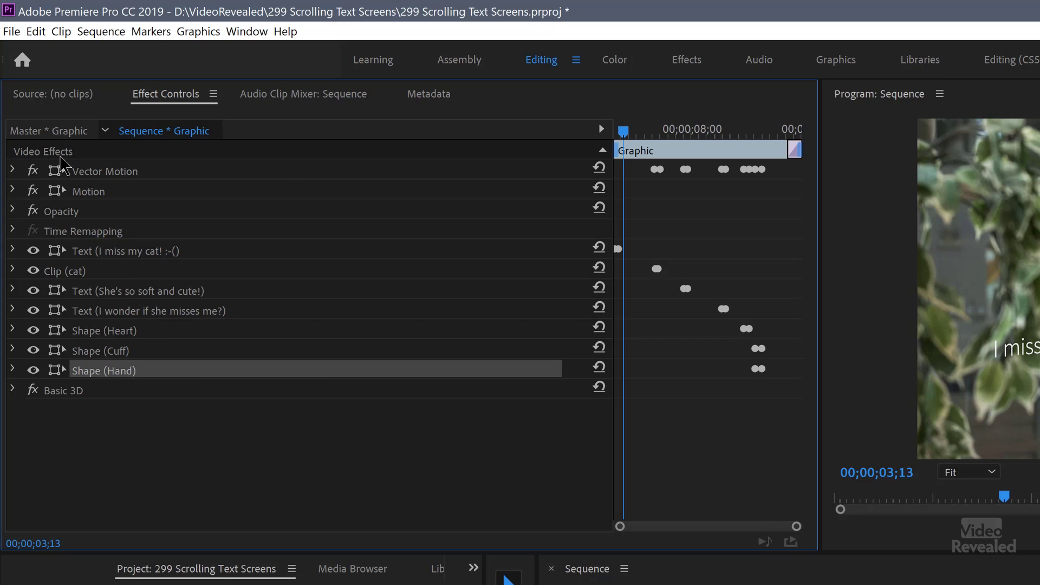
Expand Vector Motion and play and scrub the Position keyframes that scroll the chat upward.
left_click(12, 172)
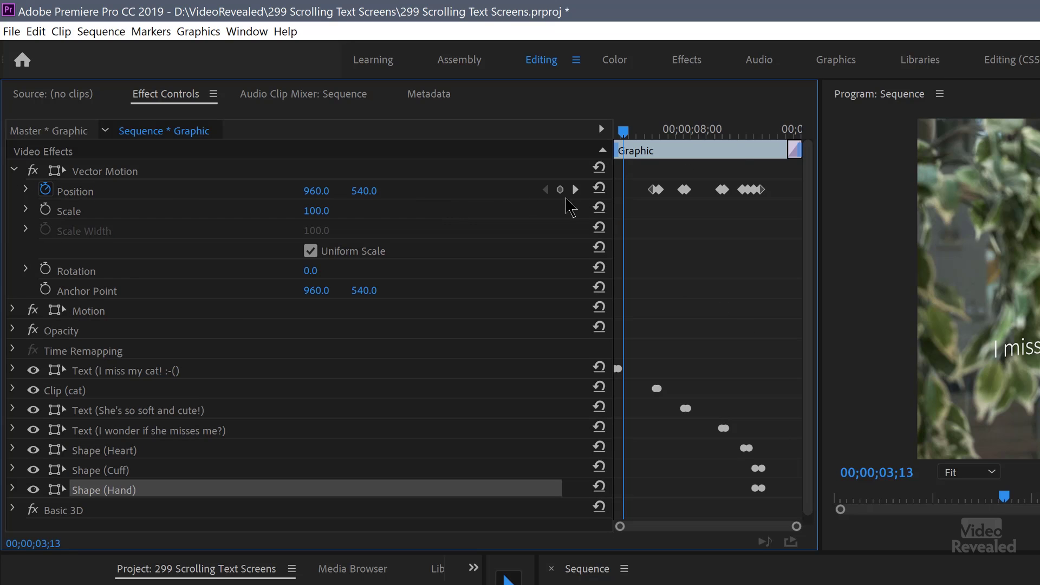
key("space")
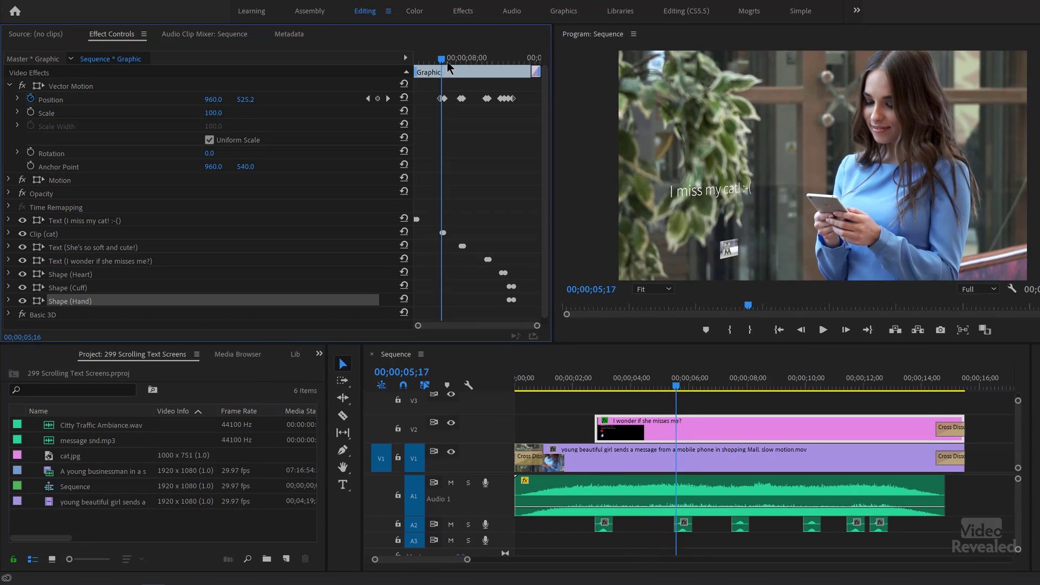
left_click_drag(450, 60, 473, 64)
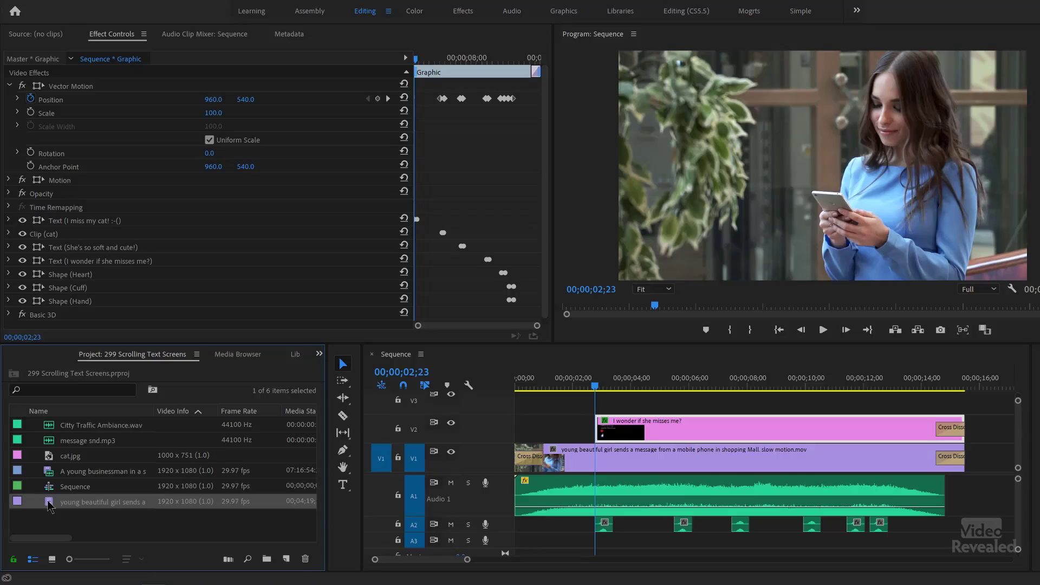
Make a sequence from the phone-user clip, fit the timeline, and switch to the Graphics workspace's Type Tool.
left_click_drag(286, 556, 286, 560)
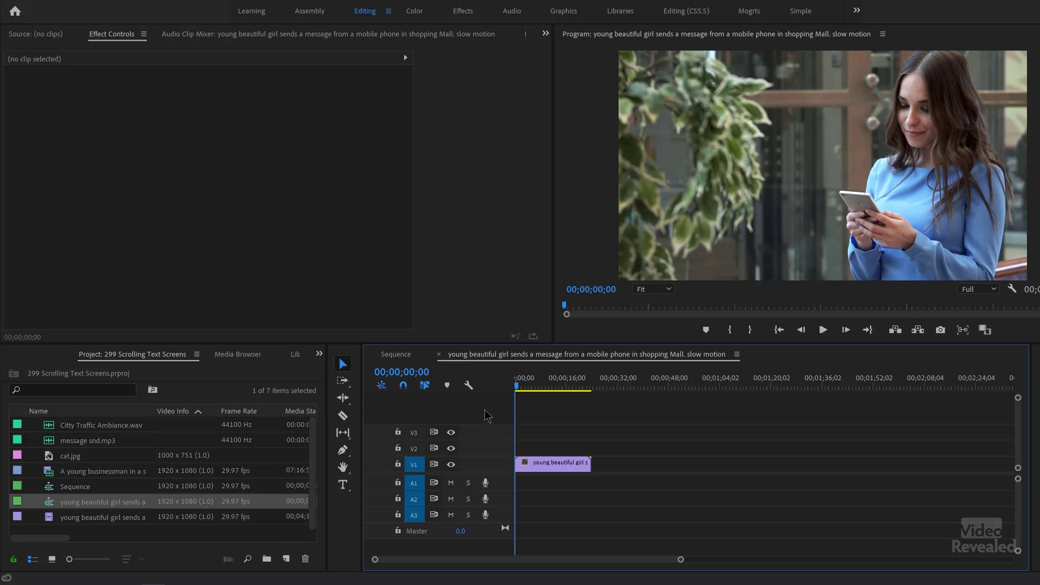
key("backslash")
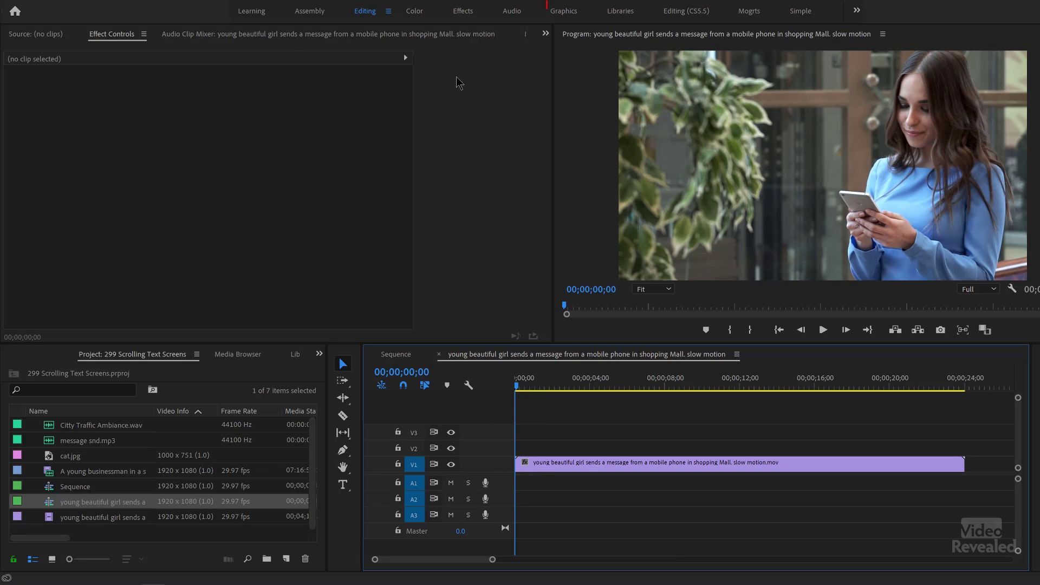
left_click(562, 12)
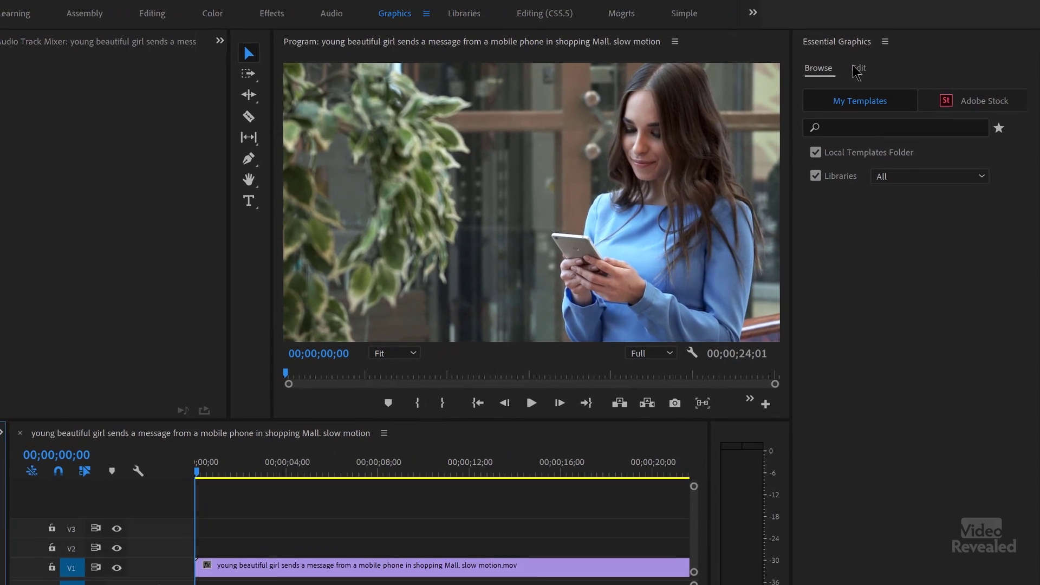
left_click(944, 57)
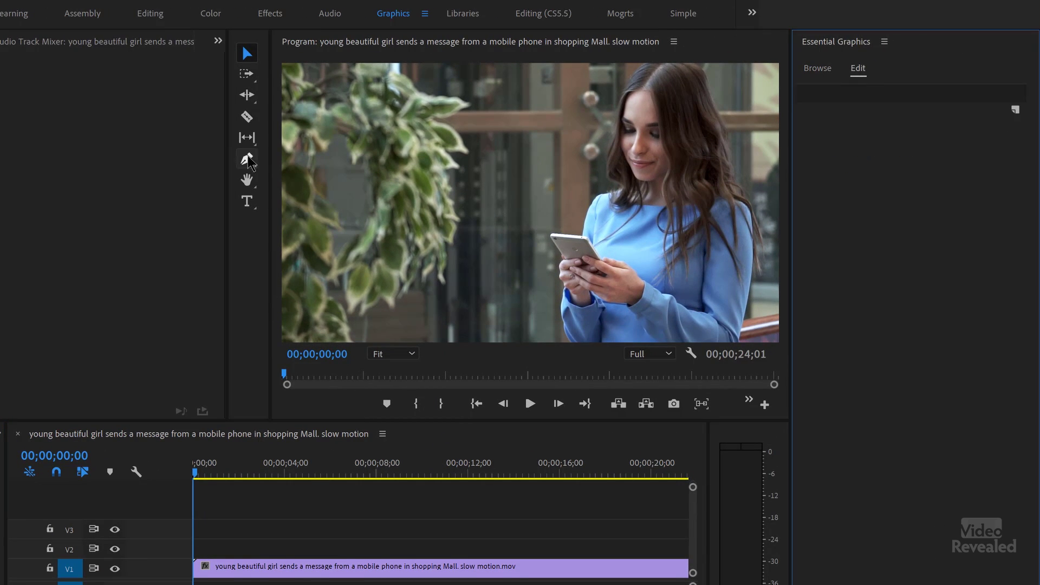
left_click(259, 210)
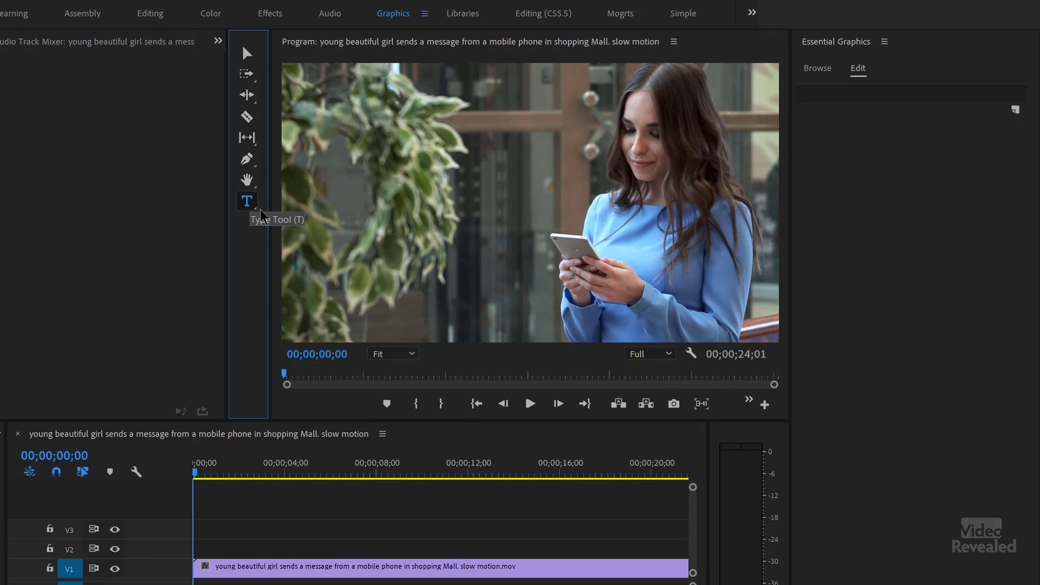
Type the title 'I miss my cat' in the Program Monitor.
left_click(348, 204)
left_click(348, 205)
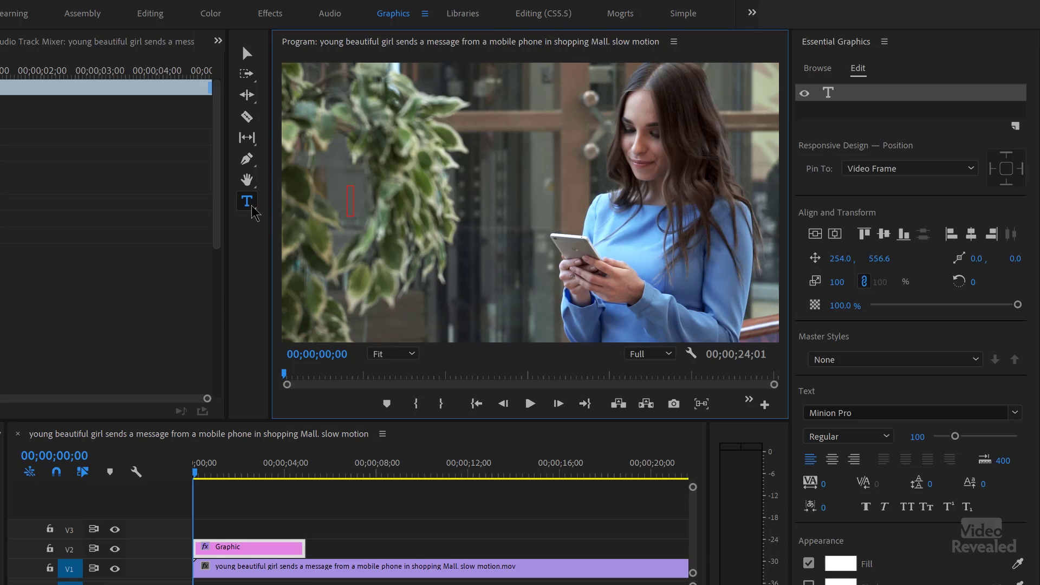
type("I miss")
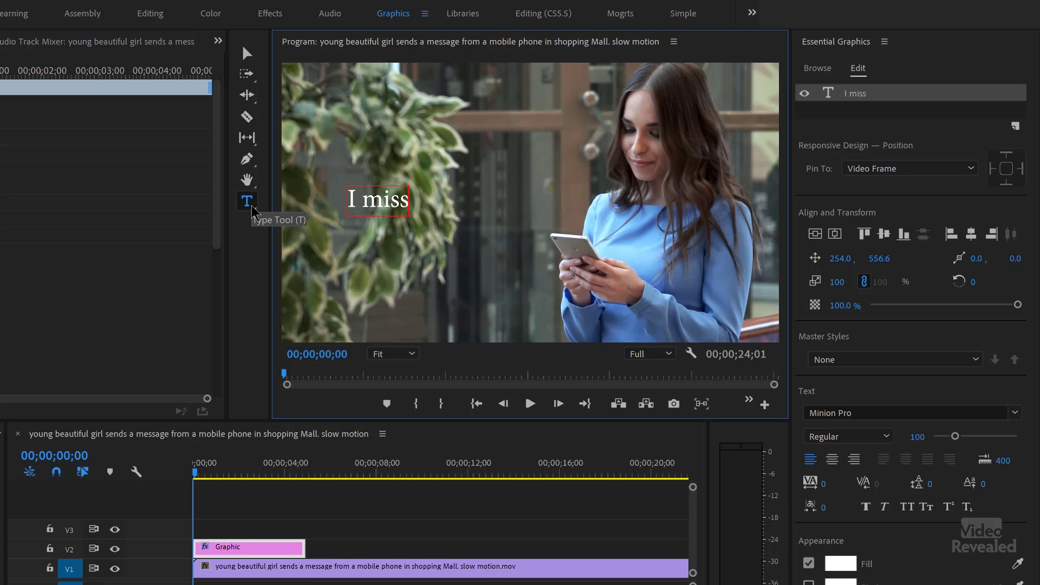
type(" my cat")
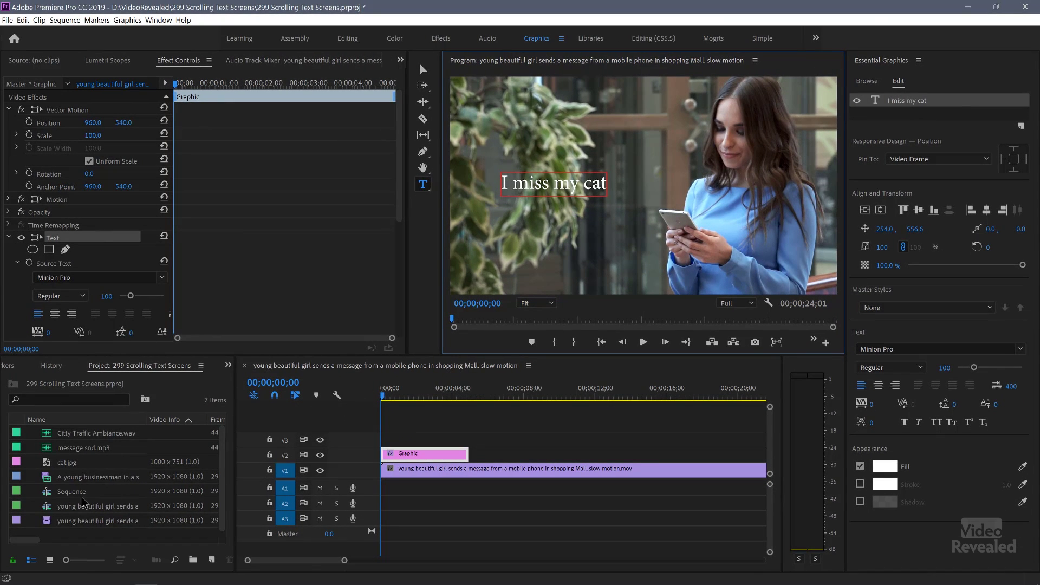
Rename the new sequence to 'Seq2' in the Project panel.
left_click(82, 503)
left_click(87, 506)
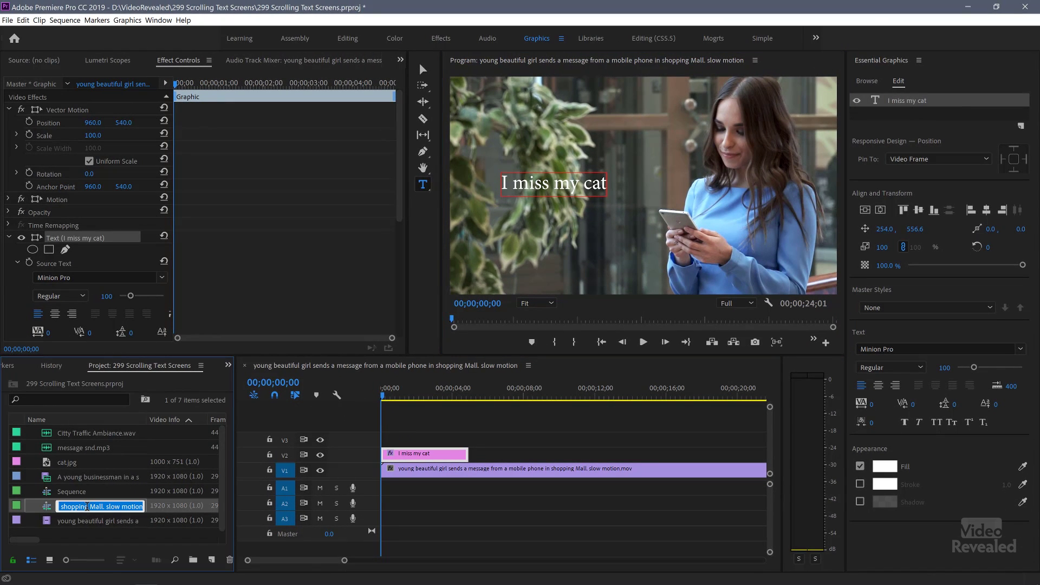
type("Se")
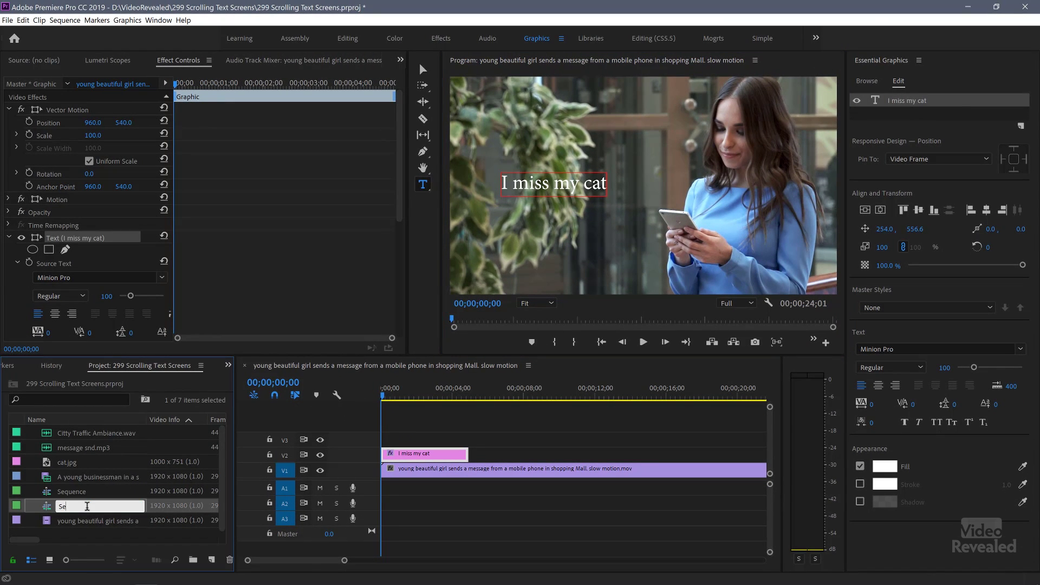
type("q2")
key("Tab")
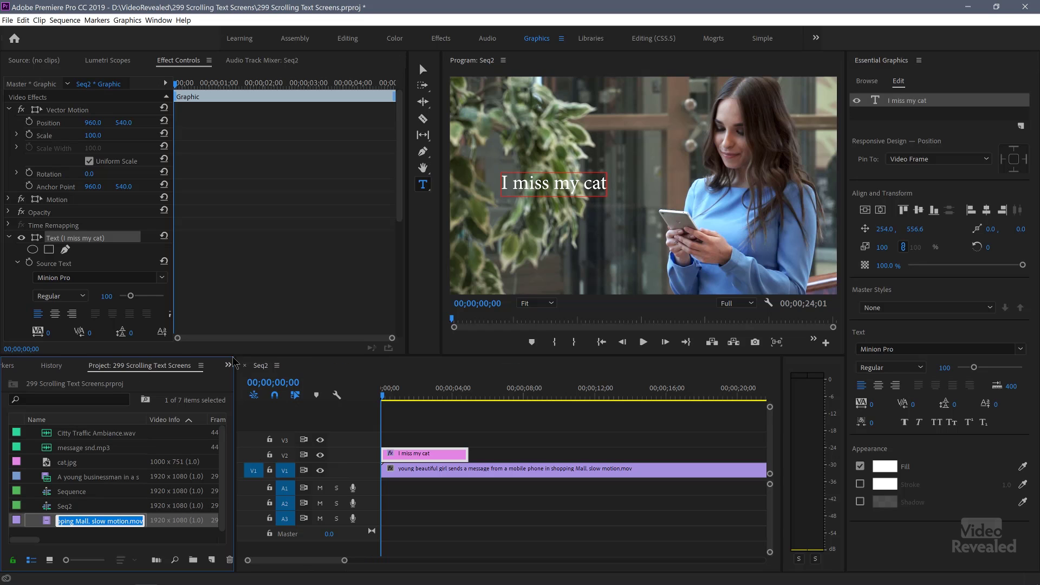
Open the original finished sequence to check its message text's font settings, then close it.
double_click(48, 494)
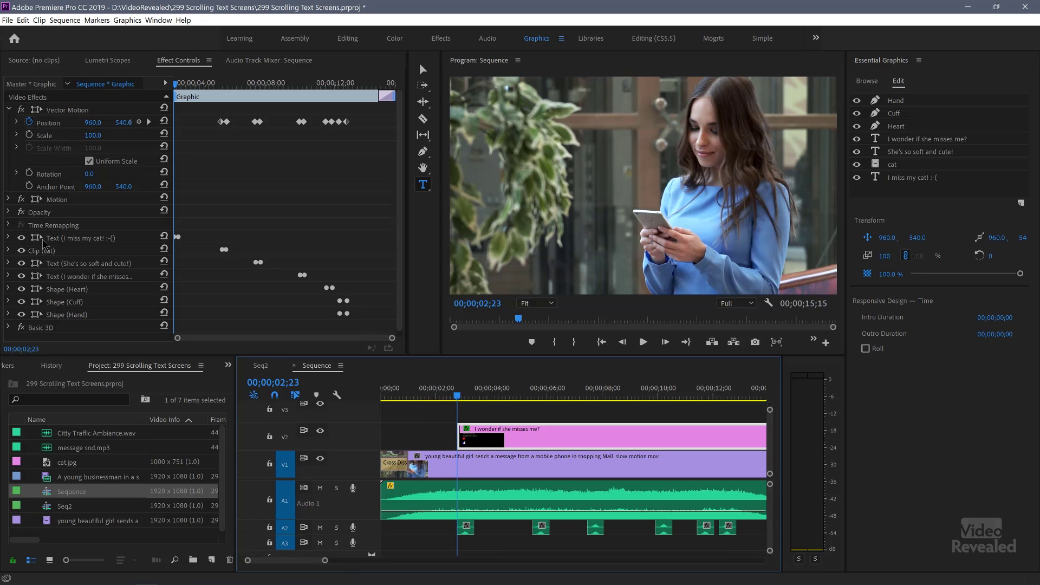
left_click(7, 242)
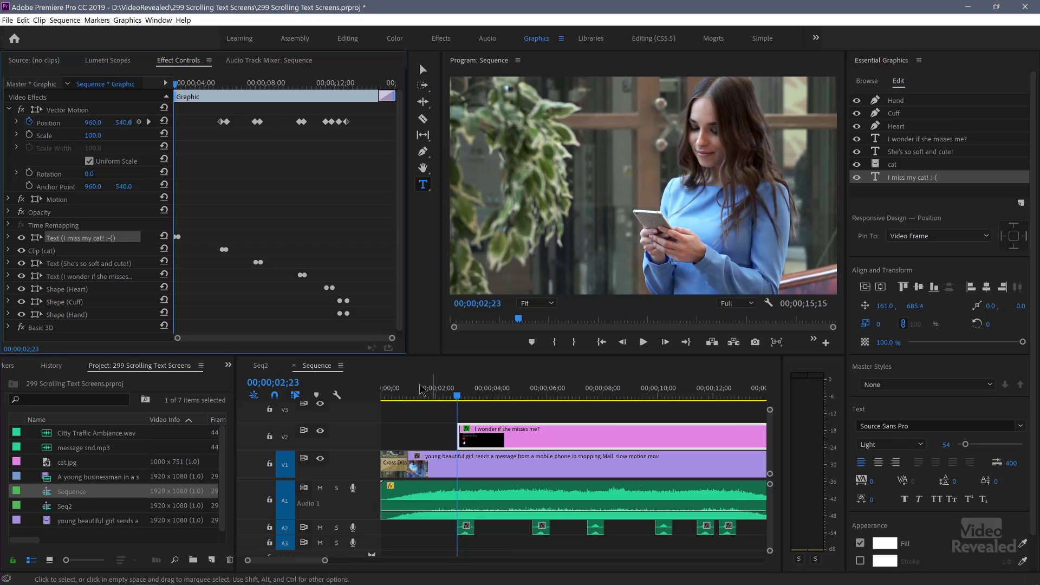
left_click(293, 367)
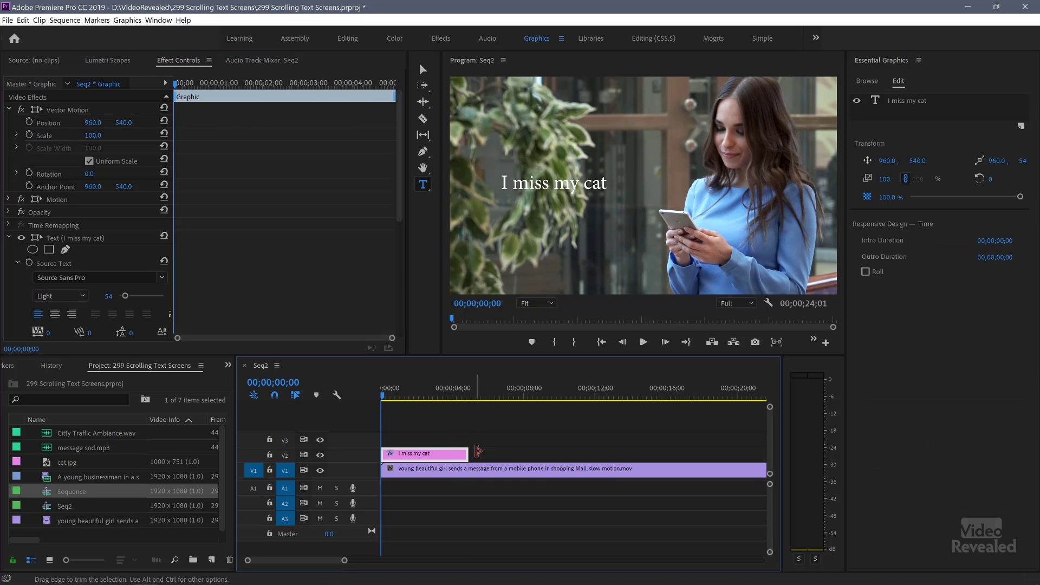
Stretch the title clip to the end of the video and return to the start of Seq2.
left_click_drag(465, 454, 766, 453)
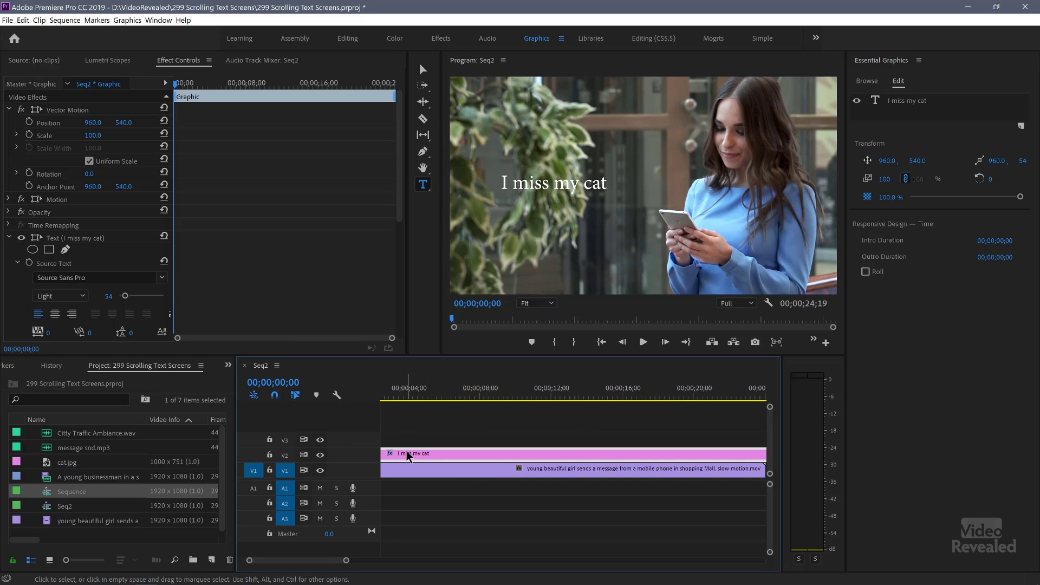
left_click_drag(404, 389, 366, 424)
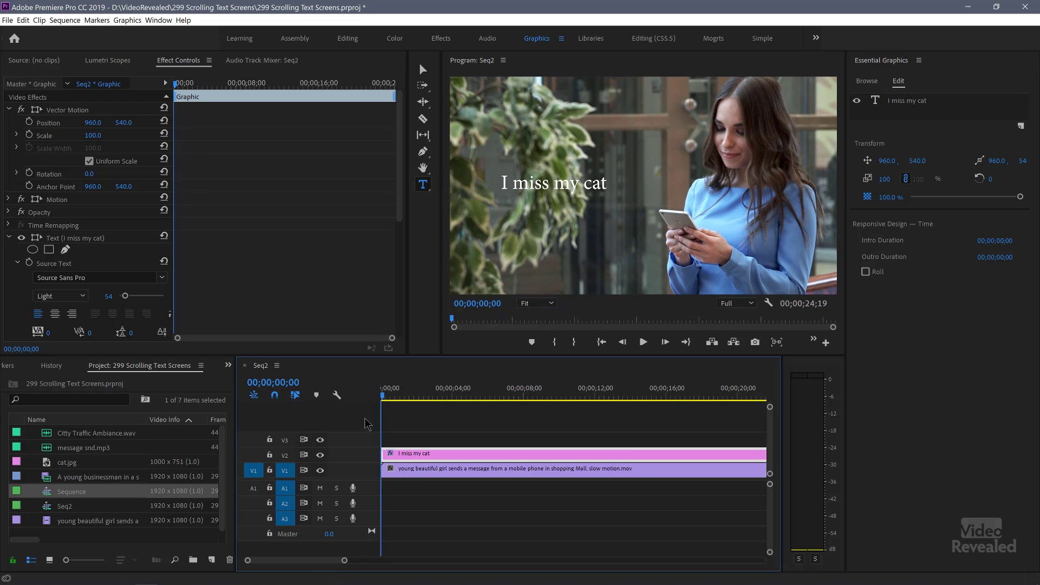
left_click(529, 183)
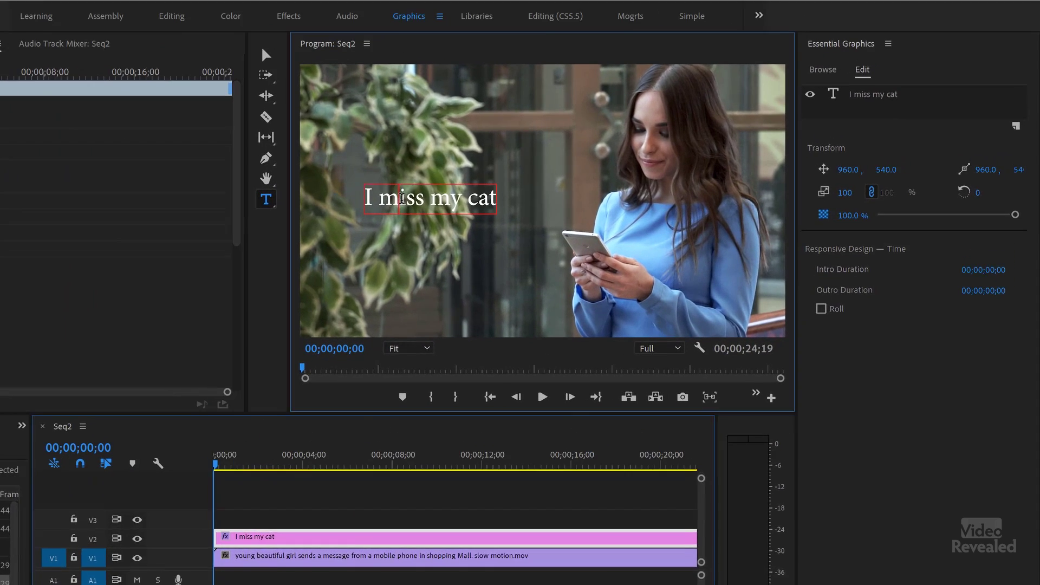
Set all the title text to Source Sans Pro Light at size 93.
key("ctrl+a")
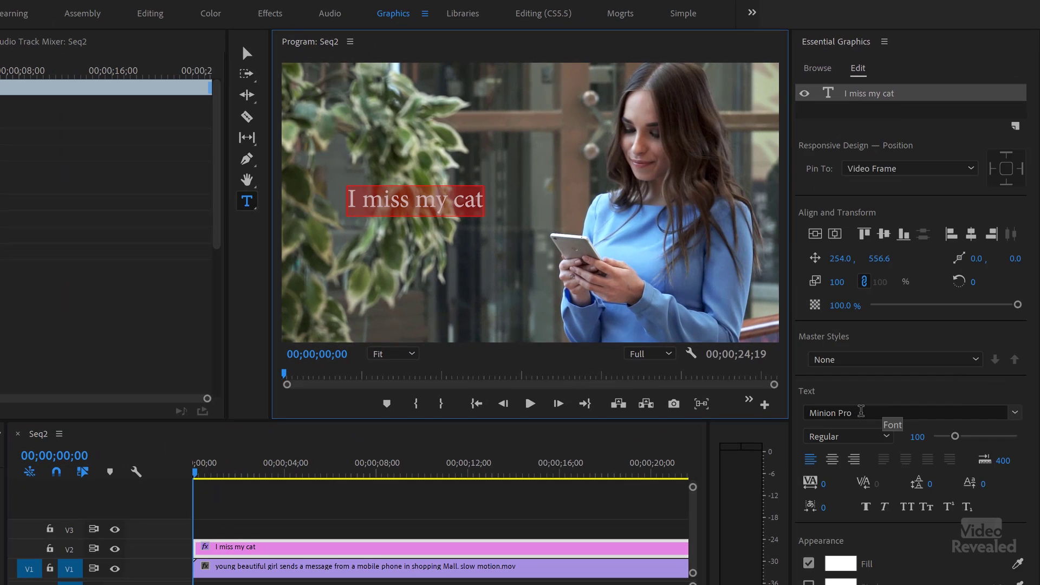
left_click(809, 413)
scroll(874, 272, "down", 10)
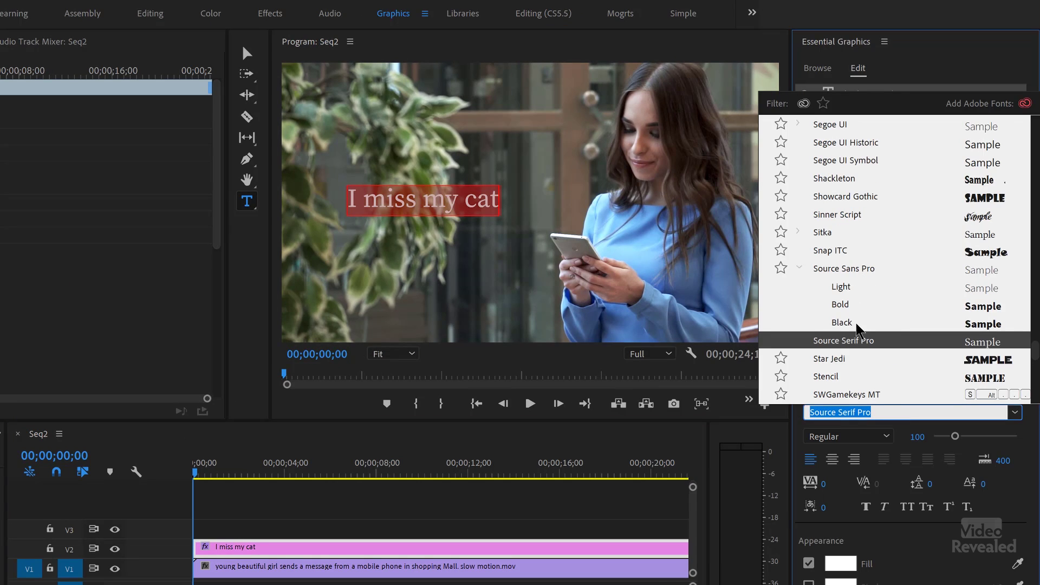
left_click(842, 287)
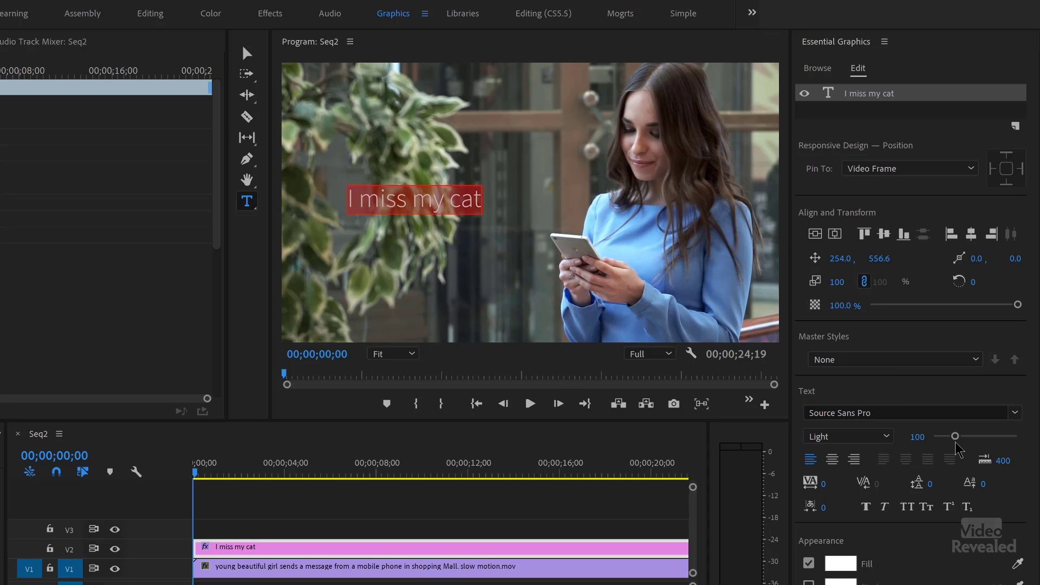
left_click_drag(955, 444, 953, 446)
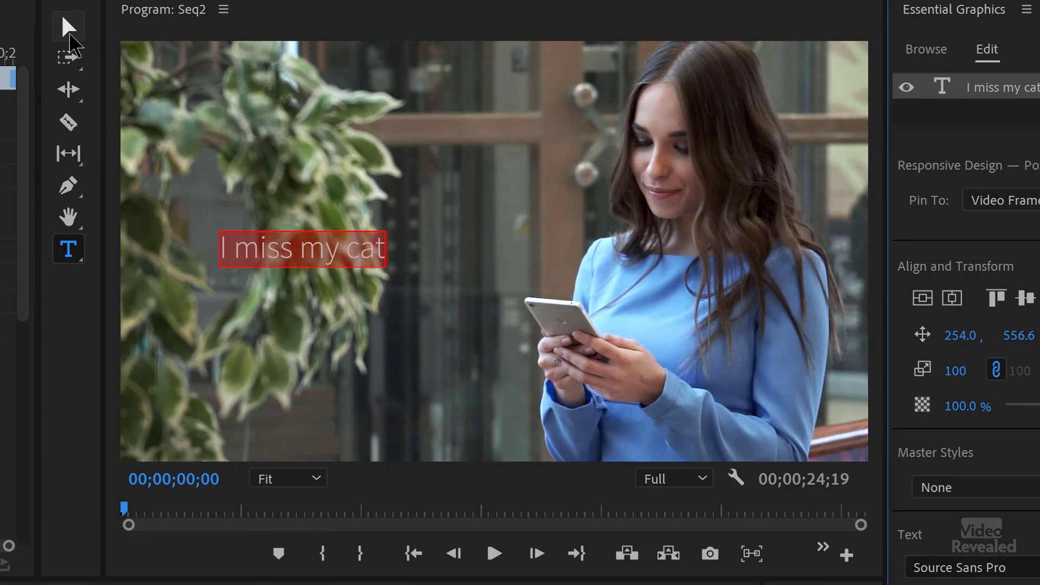
left_click(70, 35)
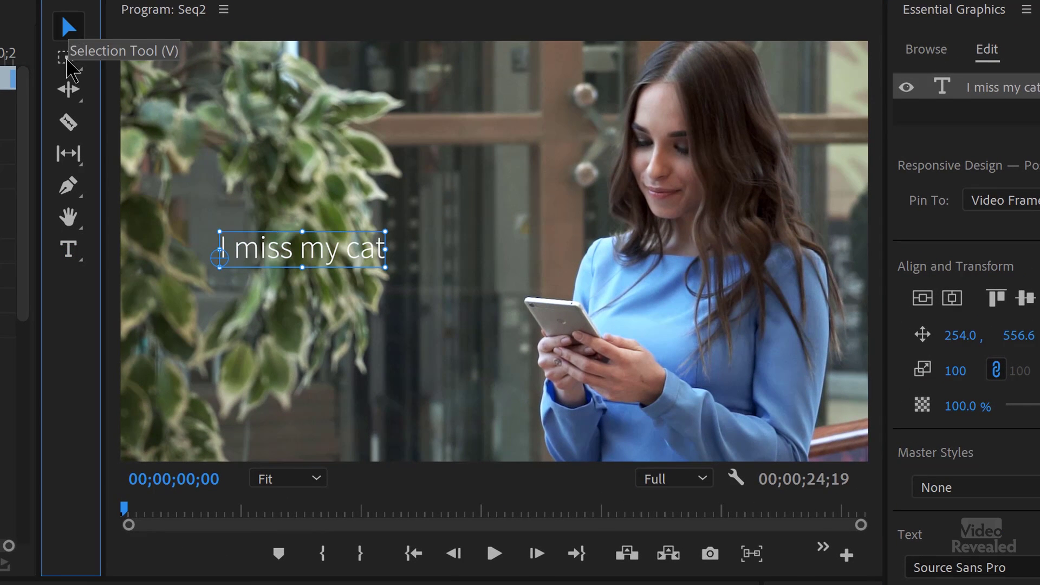
Move the title's anchor point to its lower-left corner at 254.0, 580.0.
left_click_drag(220, 260, 239, 283)
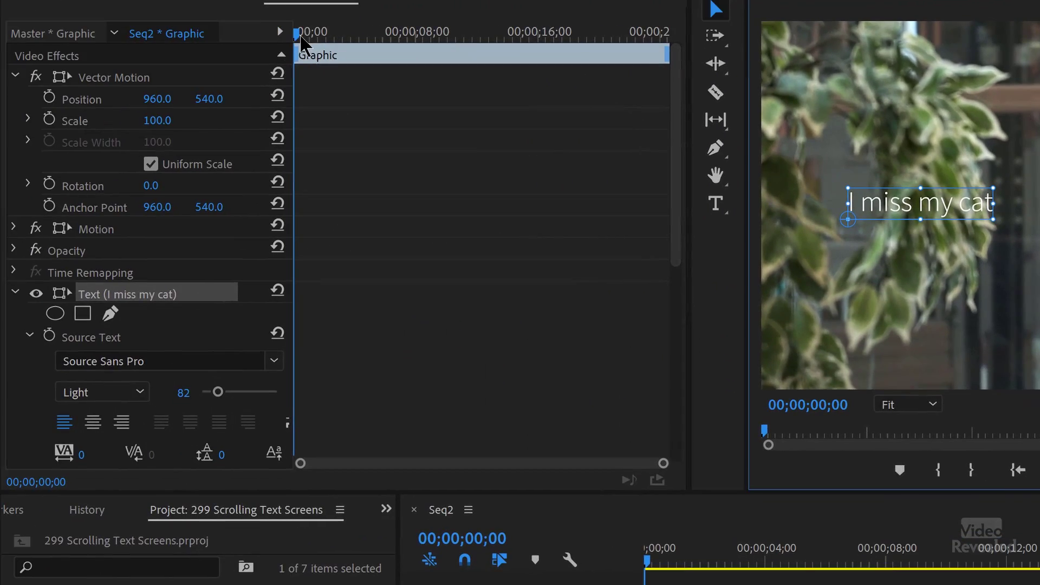
left_click_drag(301, 37, 324, 41)
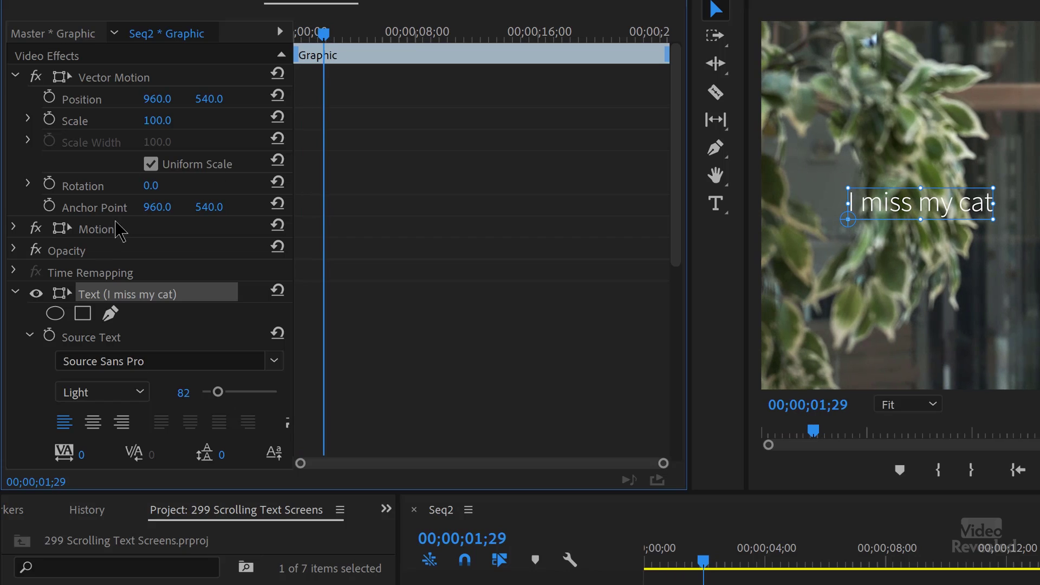
Expand the text layer's Transform and add a Scale keyframe at full size 100.
left_click(16, 294)
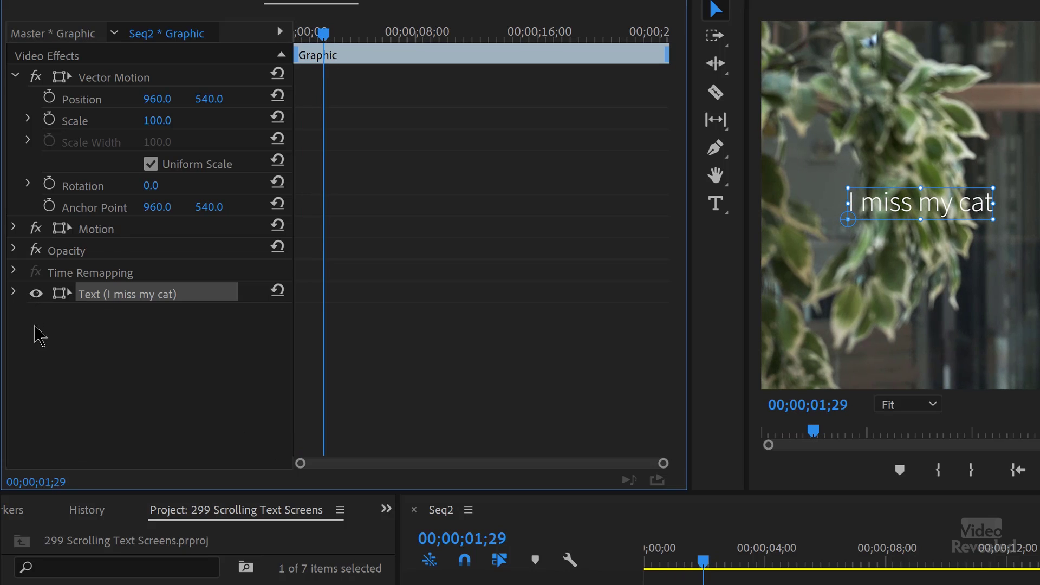
left_click(14, 293)
left_click(28, 336)
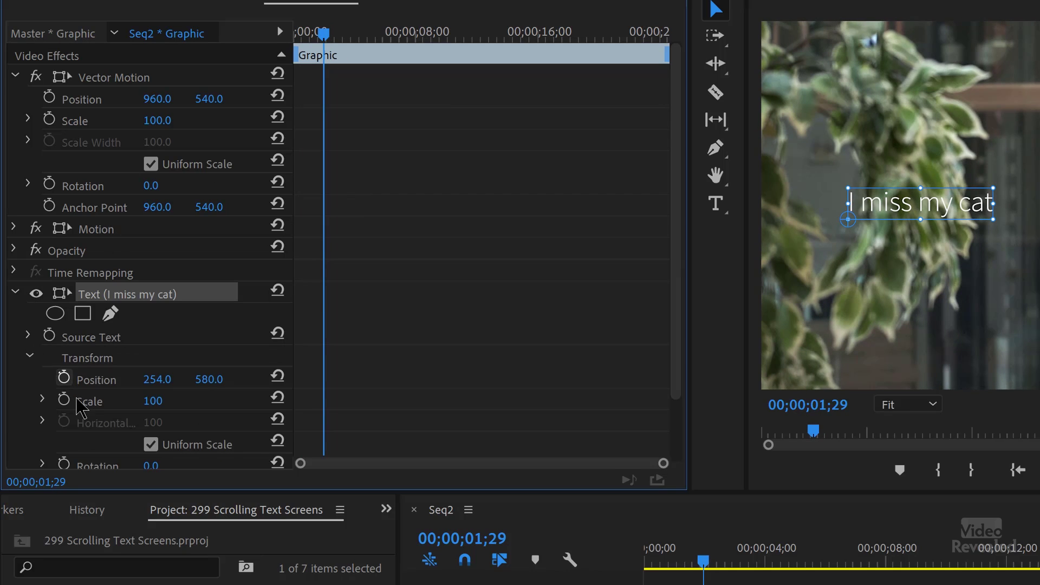
scroll(185, 359, "down", 4)
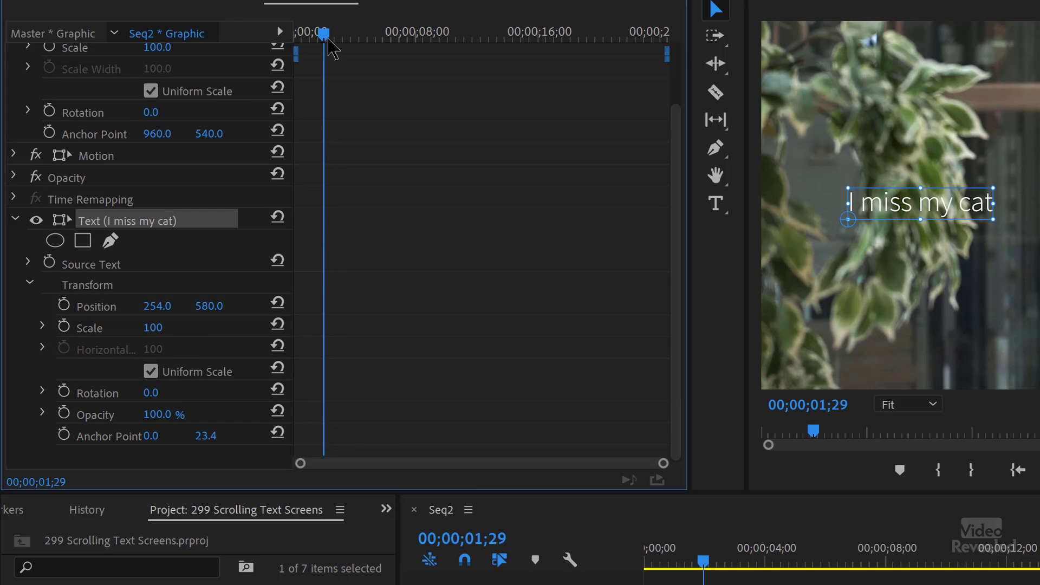
left_click_drag(328, 39, 336, 38)
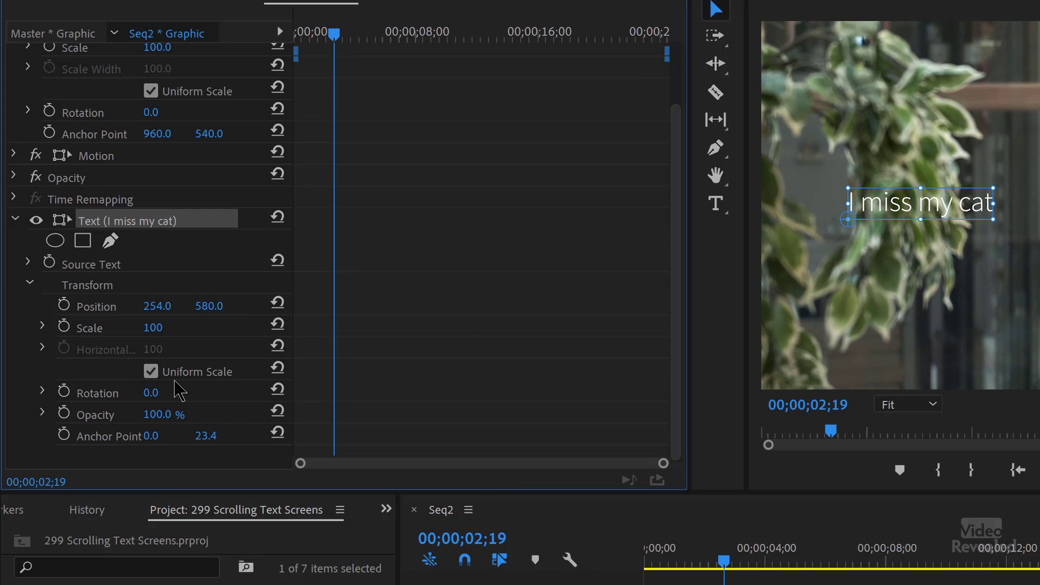
left_click(64, 326)
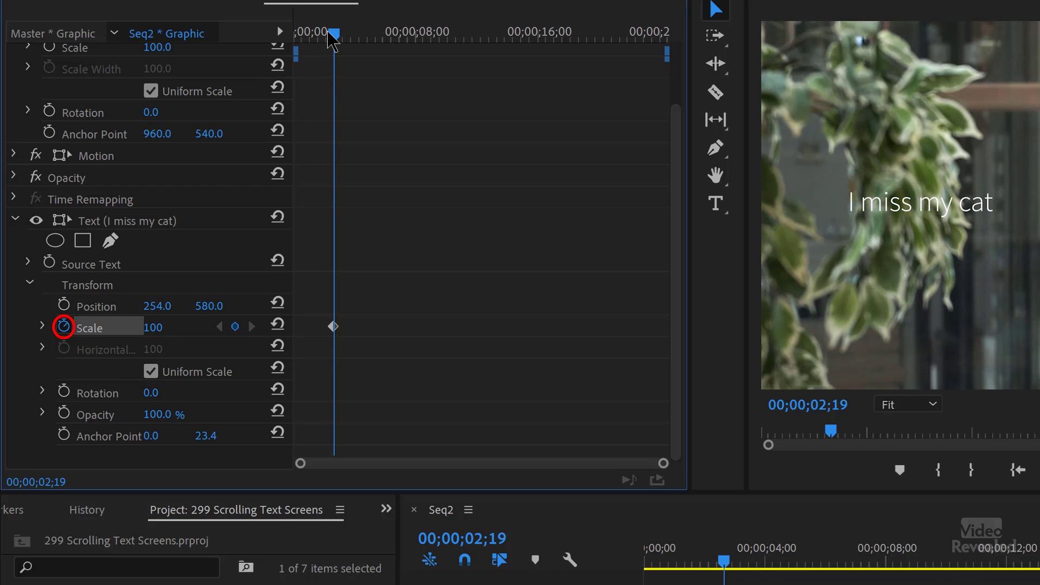
mouse_move(335, 35)
left_mouse_down()
mouse_move(324, 35)
mouse_move(334, 36)
left_mouse_up()
key("Left")
key("Left")
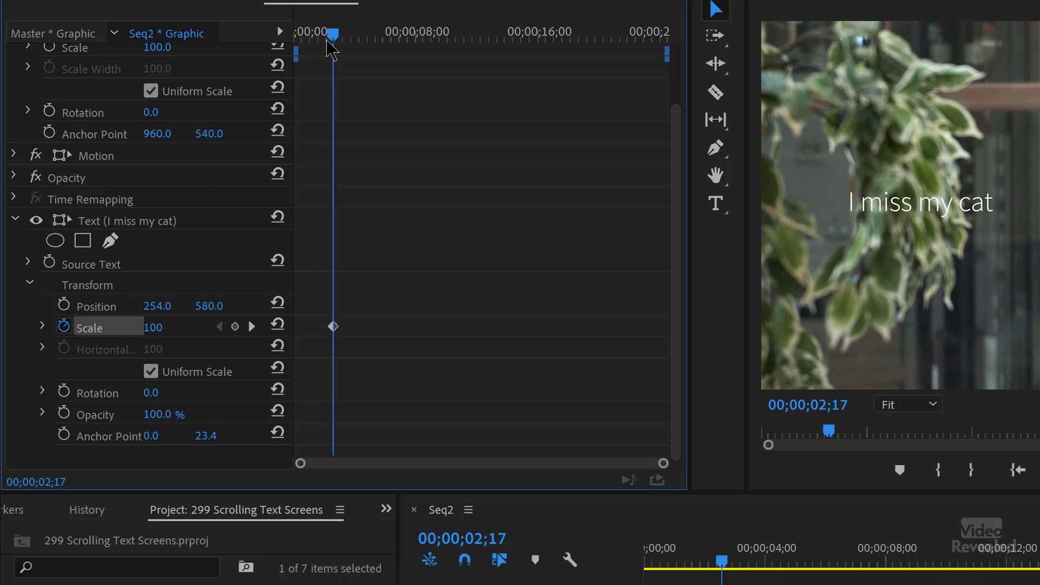
key("Right")
key("Right")
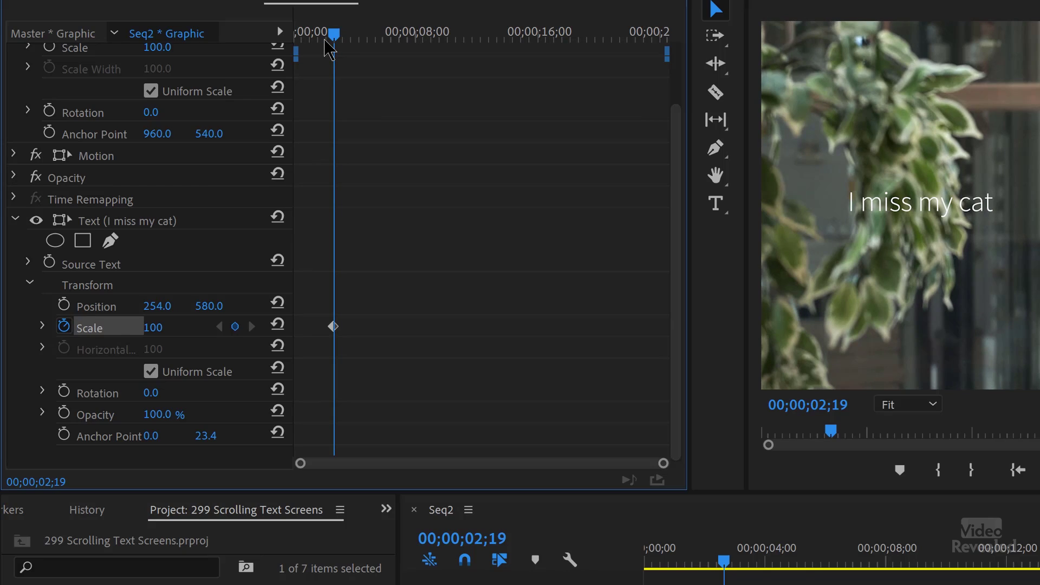
Add a Scale 0 keyframe five frames earlier and preview the text pop-in.
key("shift+Left")
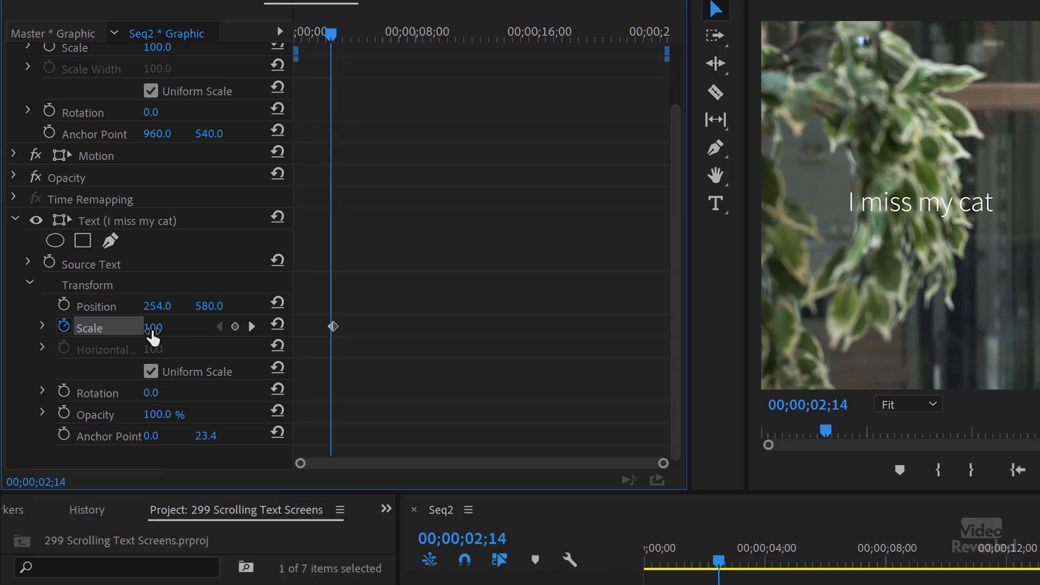
left_click(152, 330)
type("0")
key("Return")
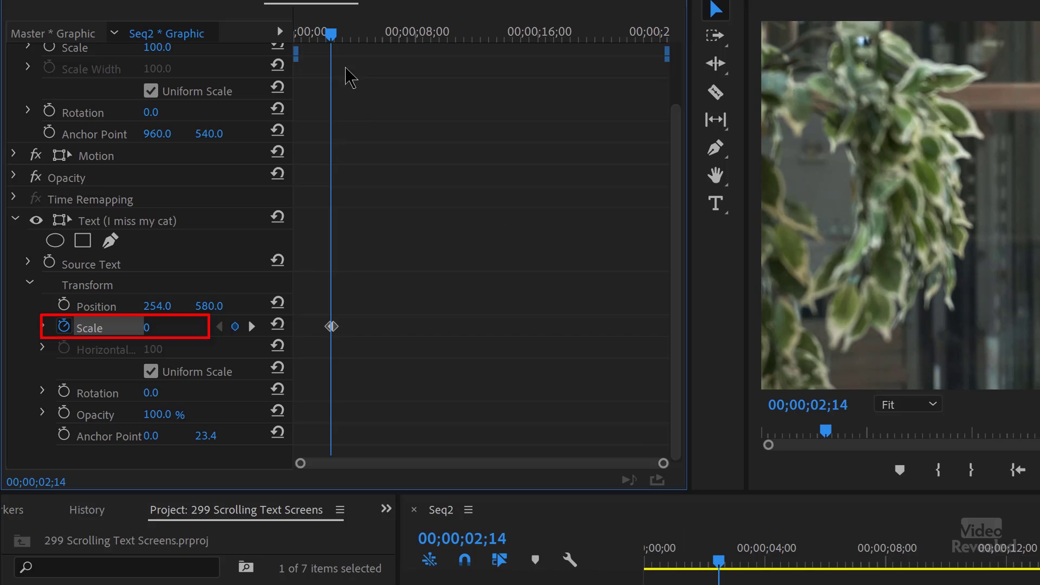
left_click_drag(329, 33, 319, 36)
key("space")
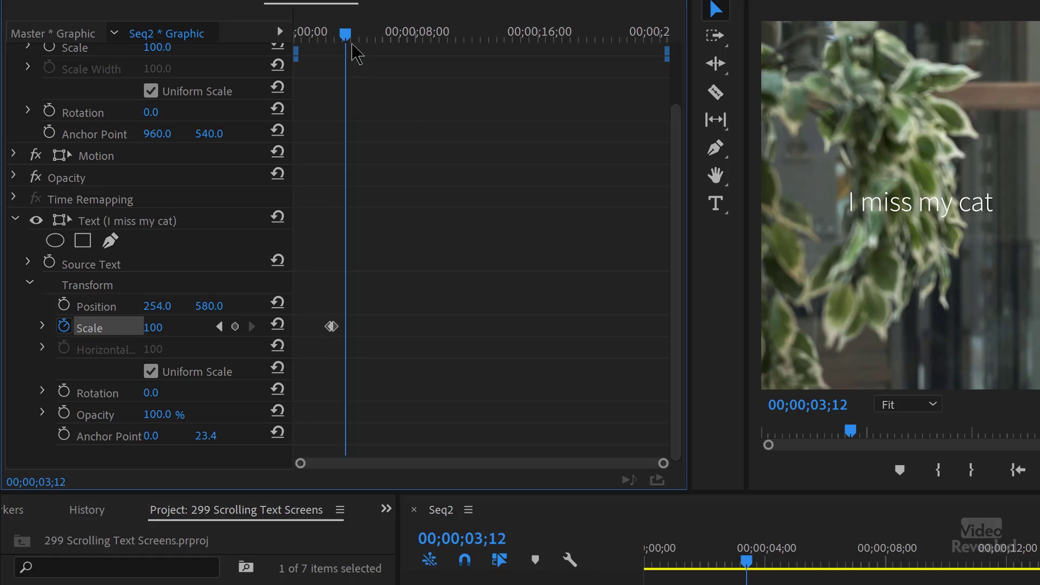
left_click(219, 326)
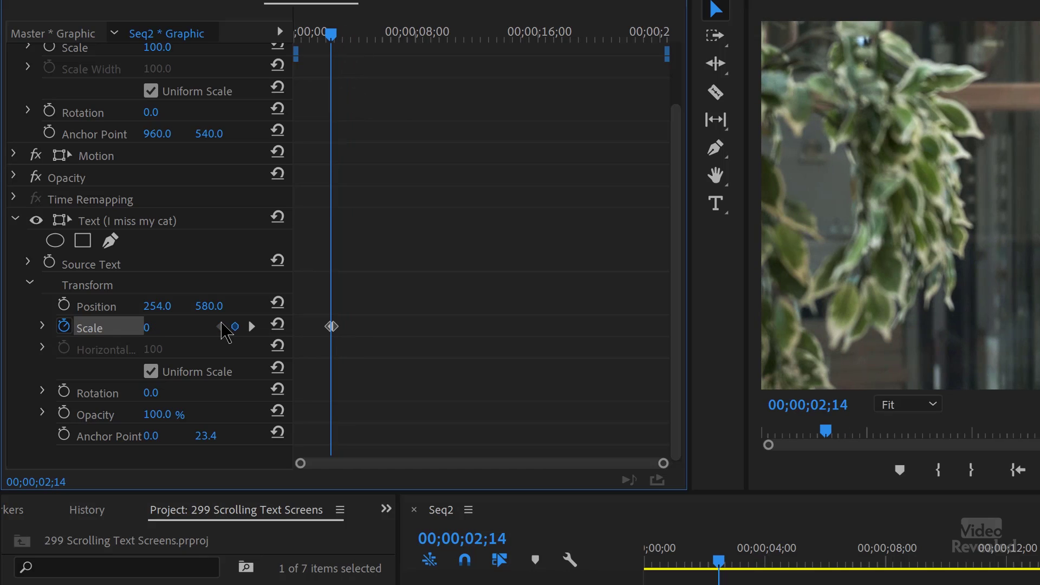
key("shift+Left")
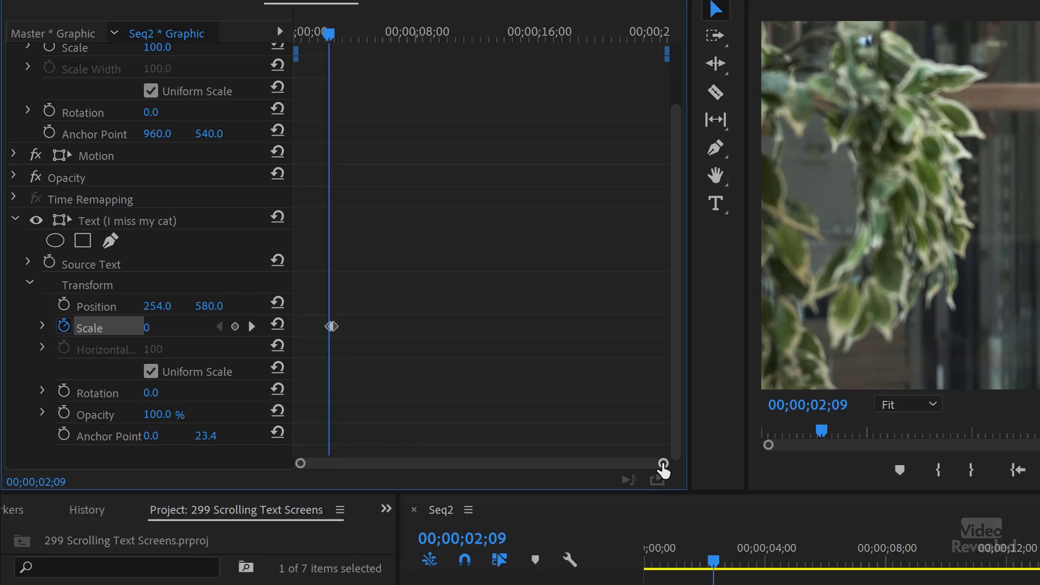
Move the zero-scale keyframe earlier to 02;09 and review the pop-in.
left_click_drag(663, 463, 549, 463)
left_click_drag(520, 329, 507, 328)
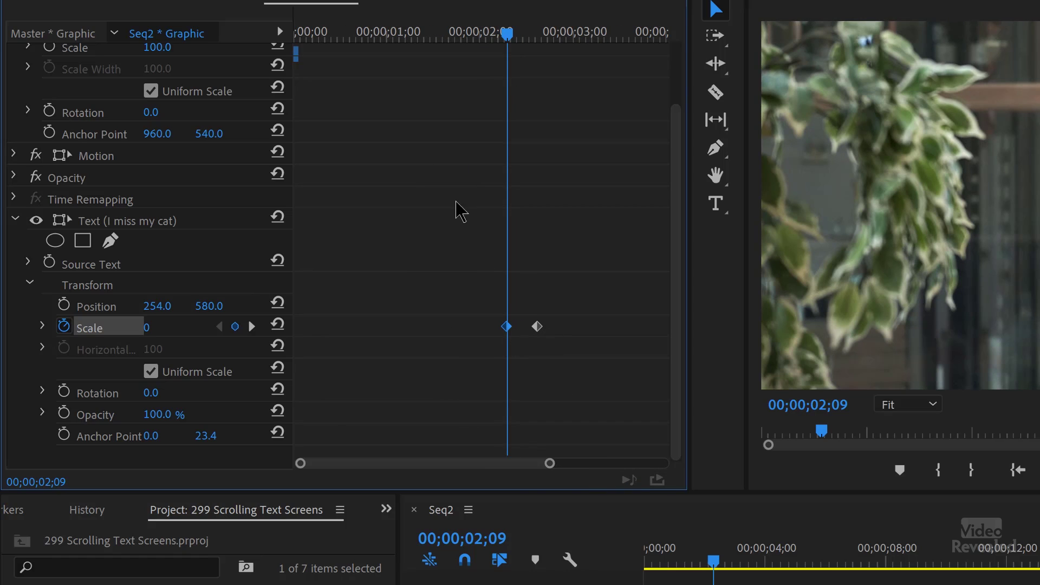
left_click(438, 33)
key("space")
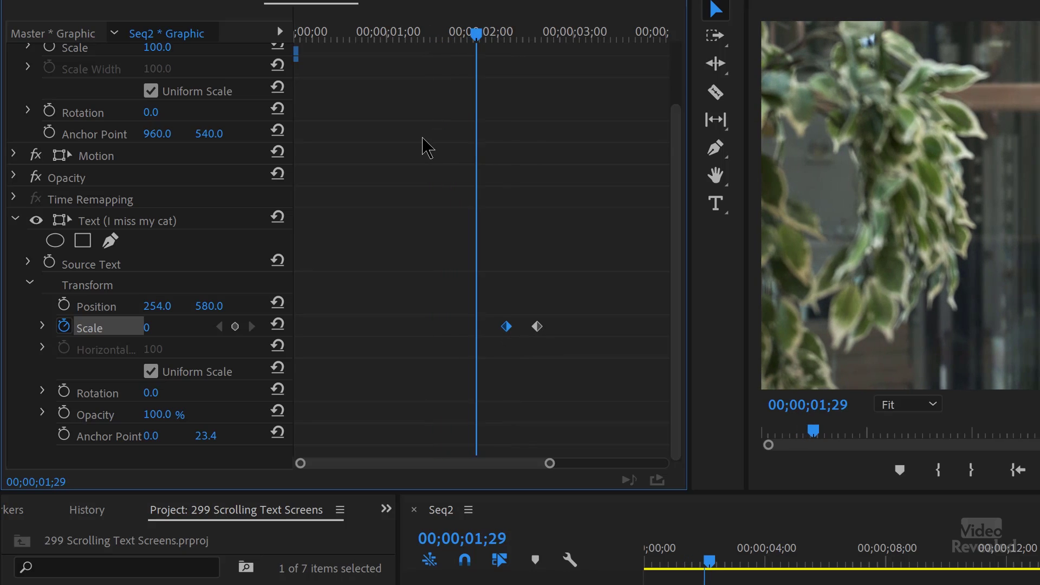
left_click(450, 34)
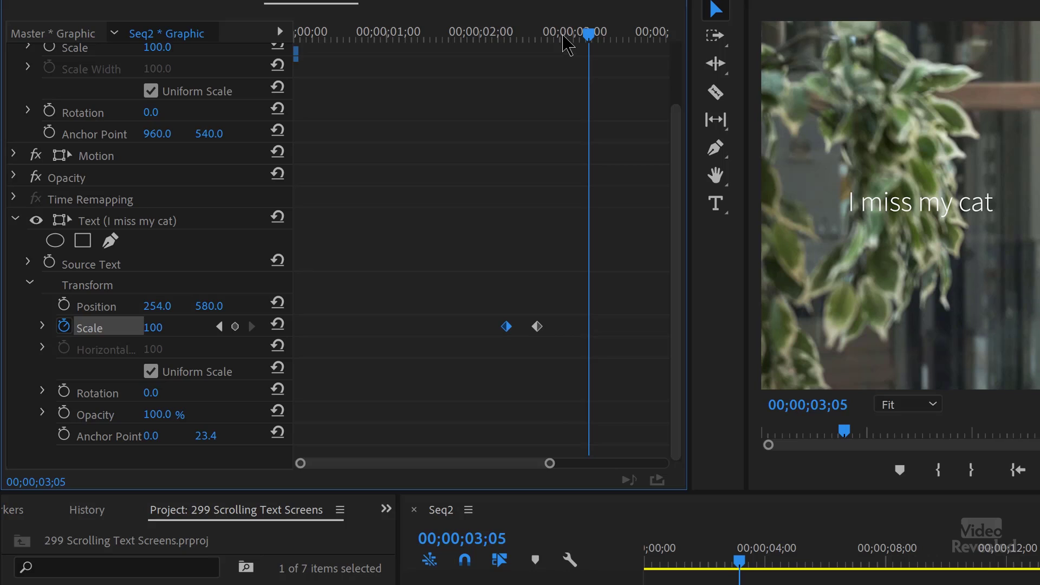
mouse_move(567, 44)
left_mouse_down()
mouse_move(495, 46)
mouse_move(568, 50)
left_mouse_up()
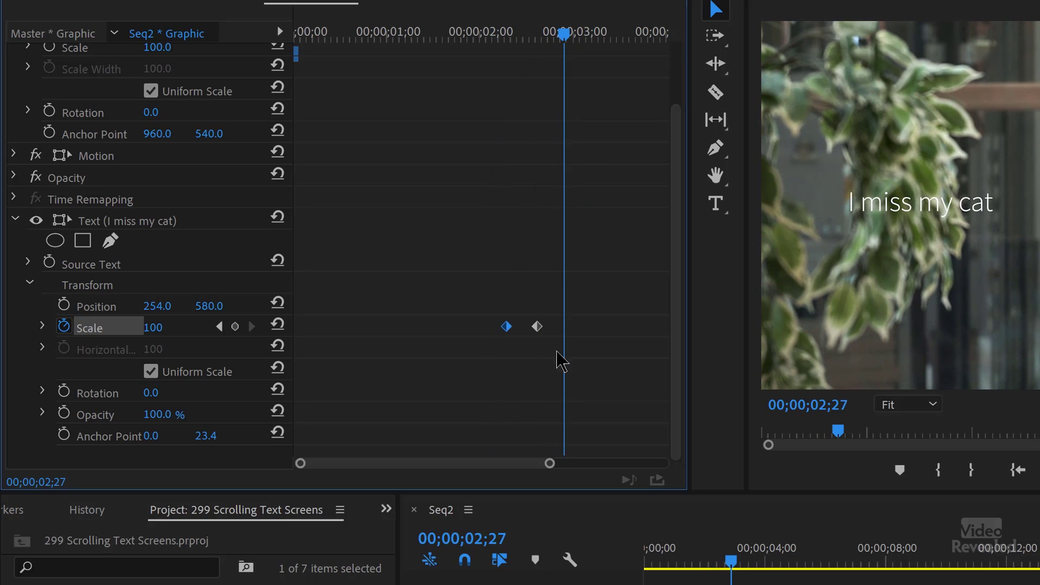
left_click_drag(564, 38, 574, 38)
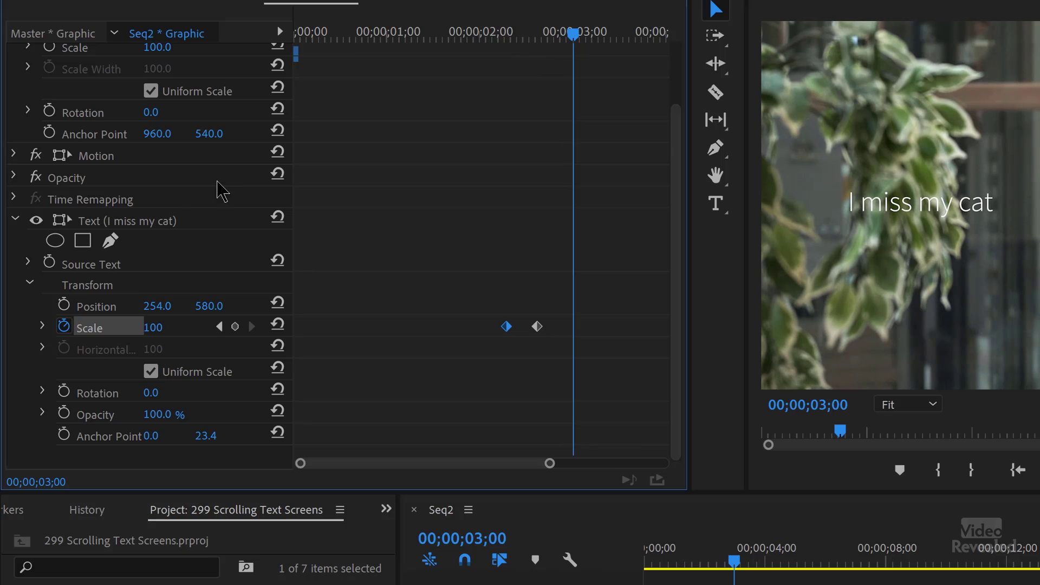
left_click(16, 219)
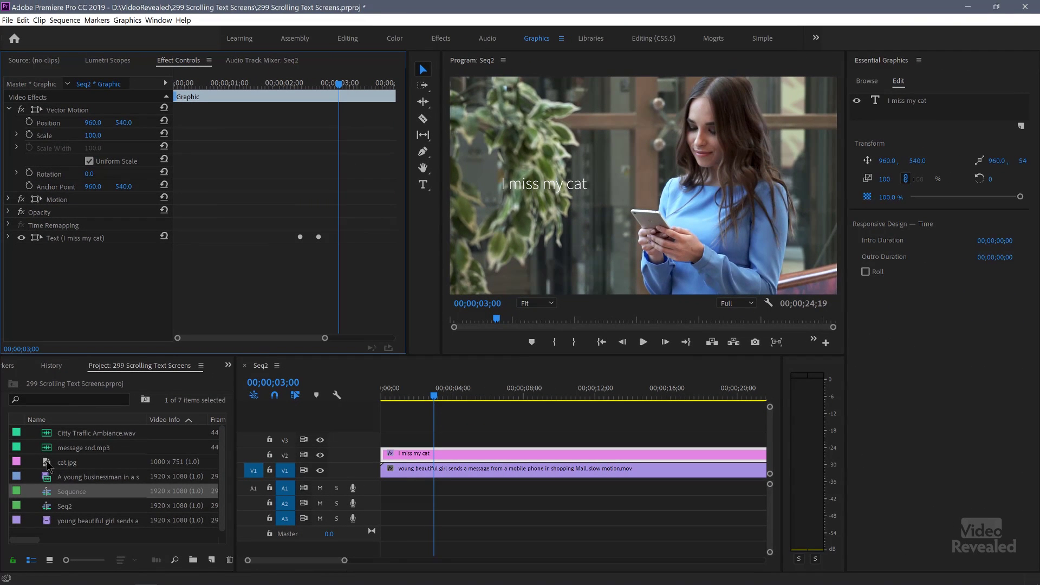
Add cat.jpg from the Project panel as a layer in the graphic.
left_click(443, 452)
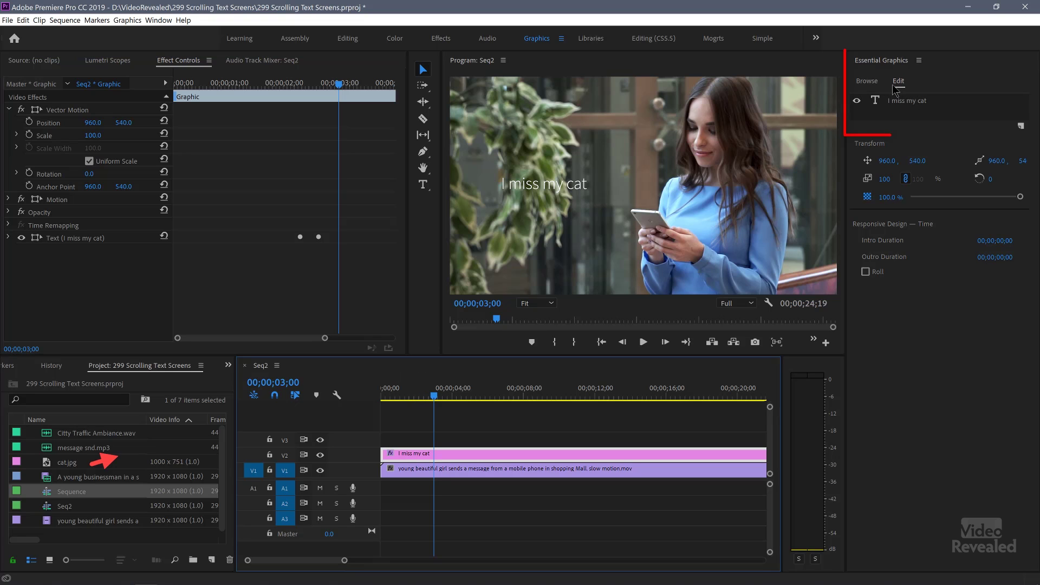
mouse_move(50, 463)
left_mouse_down()
mouse_move(534, 274)
mouse_move(727, 221)
mouse_move(766, 163)
mouse_move(899, 118)
left_mouse_up()
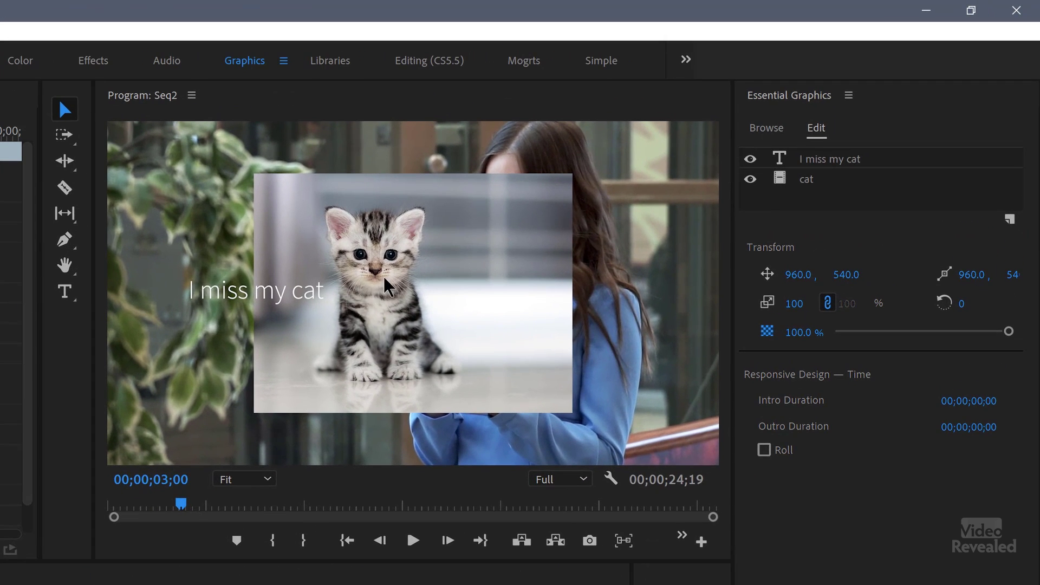
left_click(445, 244)
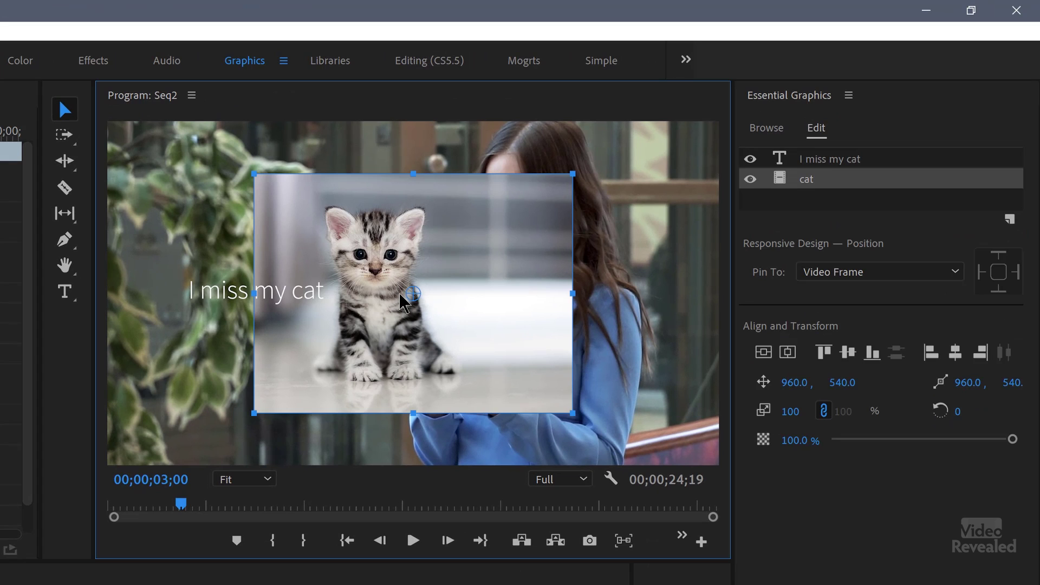
Anchor the cat photo at its bottom-left, scale it to 41 and place it below the text.
left_click_drag(410, 296, 252, 418)
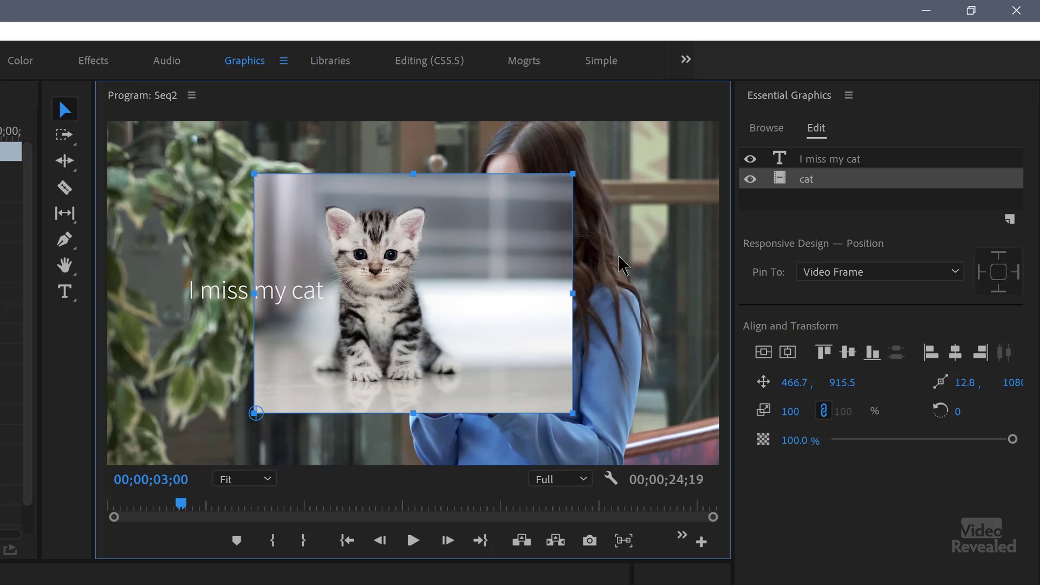
left_click_drag(791, 411, 756, 411)
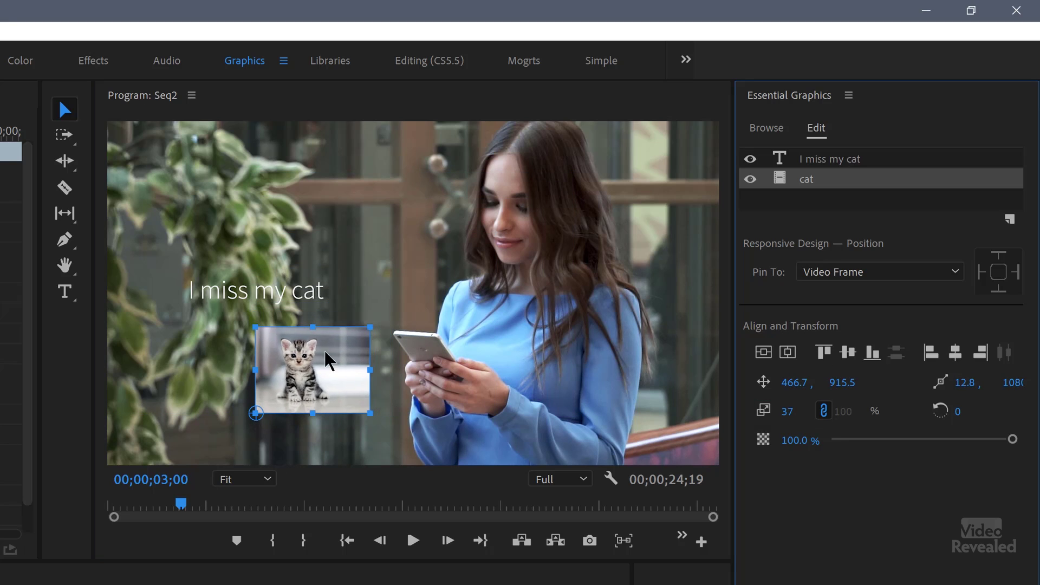
left_click_drag(314, 379, 250, 374)
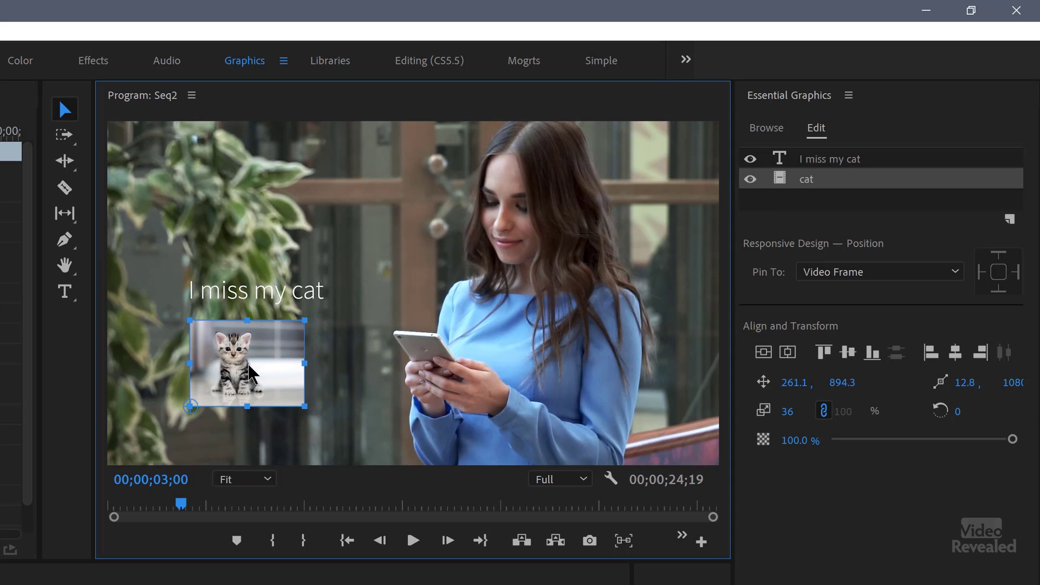
left_click(790, 415)
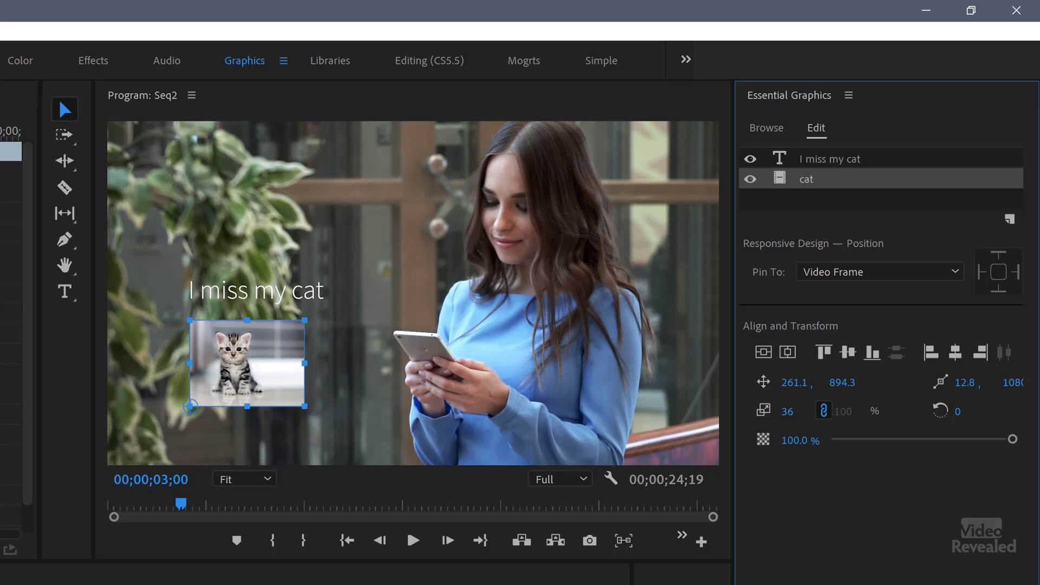
left_click_drag(787, 412, 791, 412)
left_click_drag(253, 350, 253, 362)
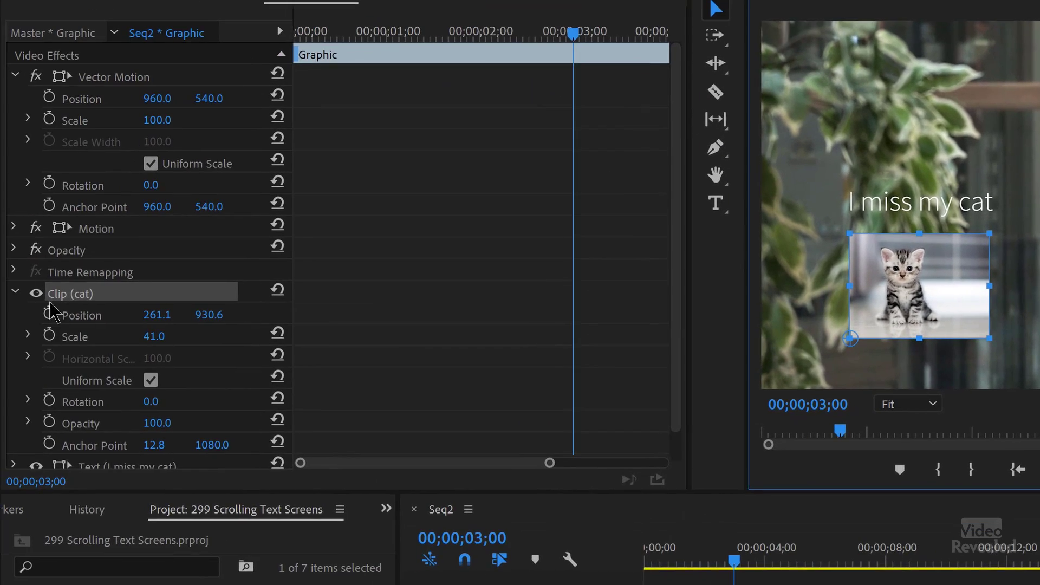
Keyframe the cat's Scale at 41 just after three seconds, and at 0 ten frames earlier.
scroll(401, 293, "down", 1)
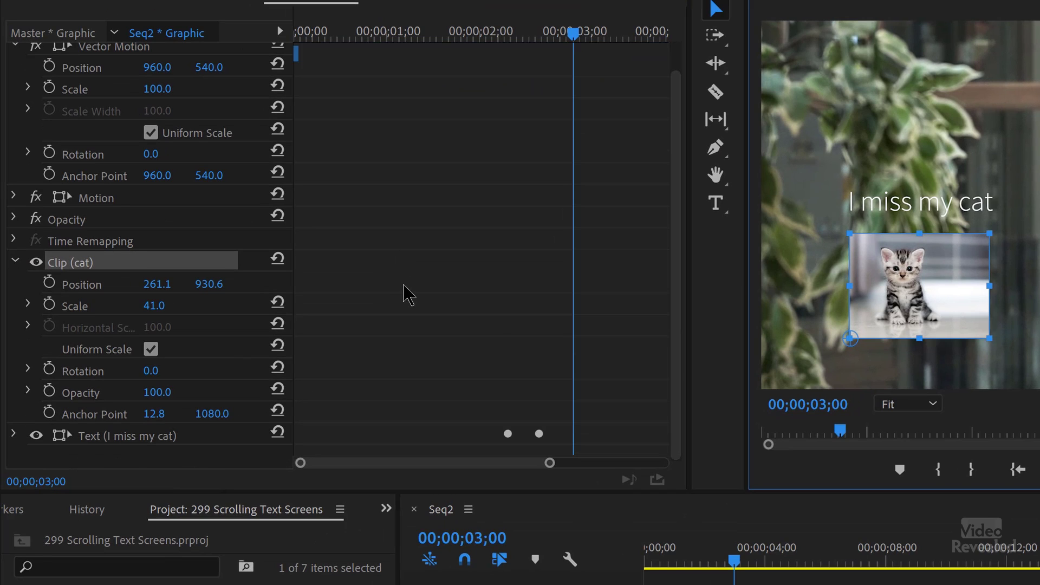
left_click_drag(573, 37, 590, 42)
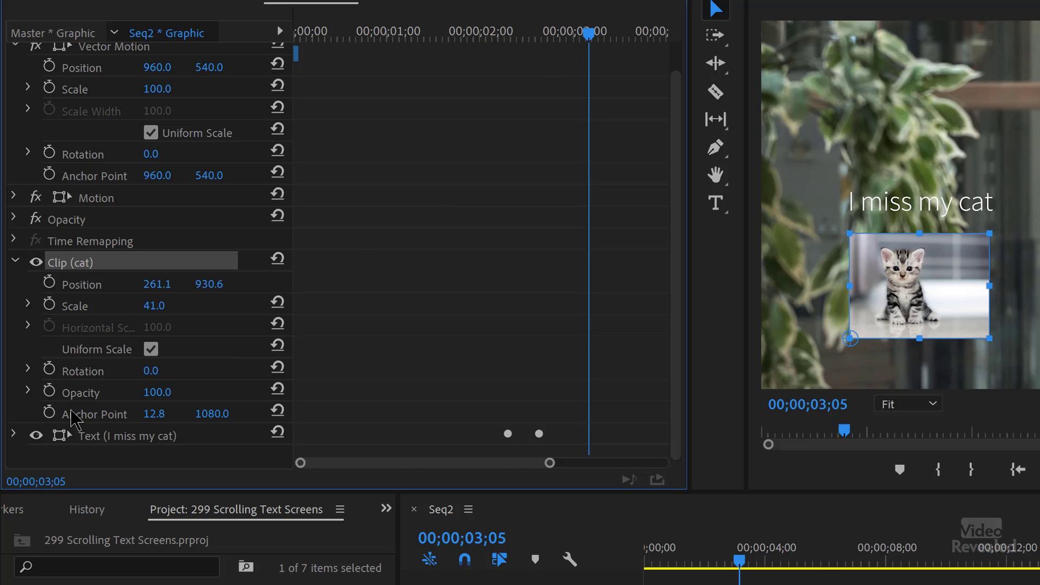
left_click(52, 302)
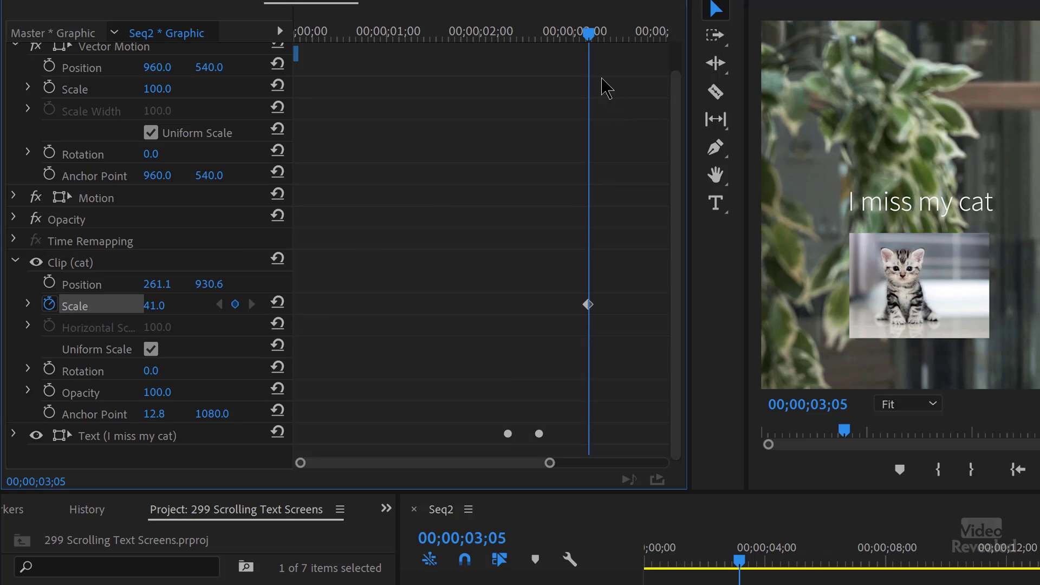
key("shift+Left")
key("shift+Left")
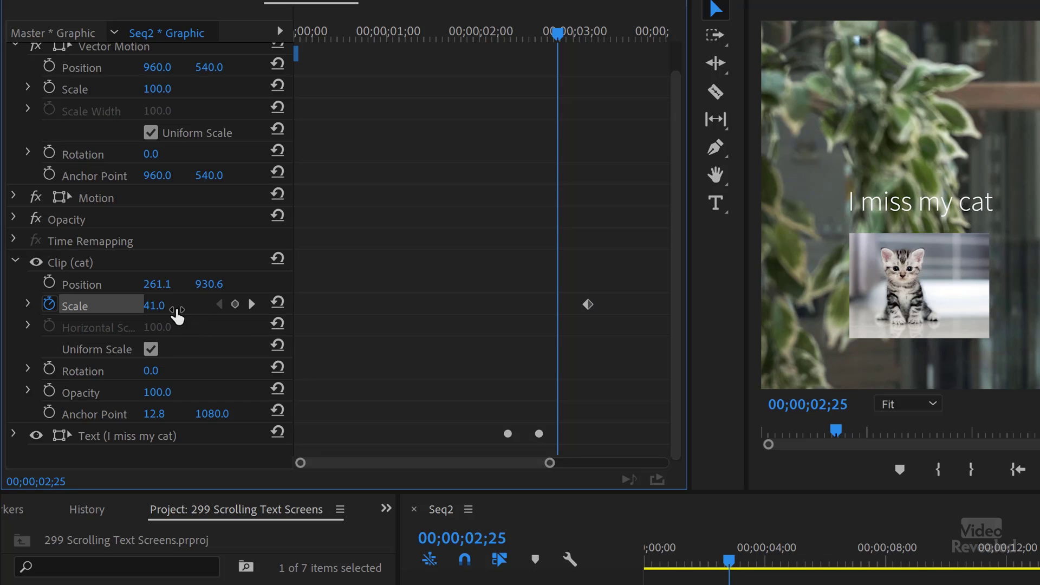
left_click(170, 307)
type("0")
key("Return")
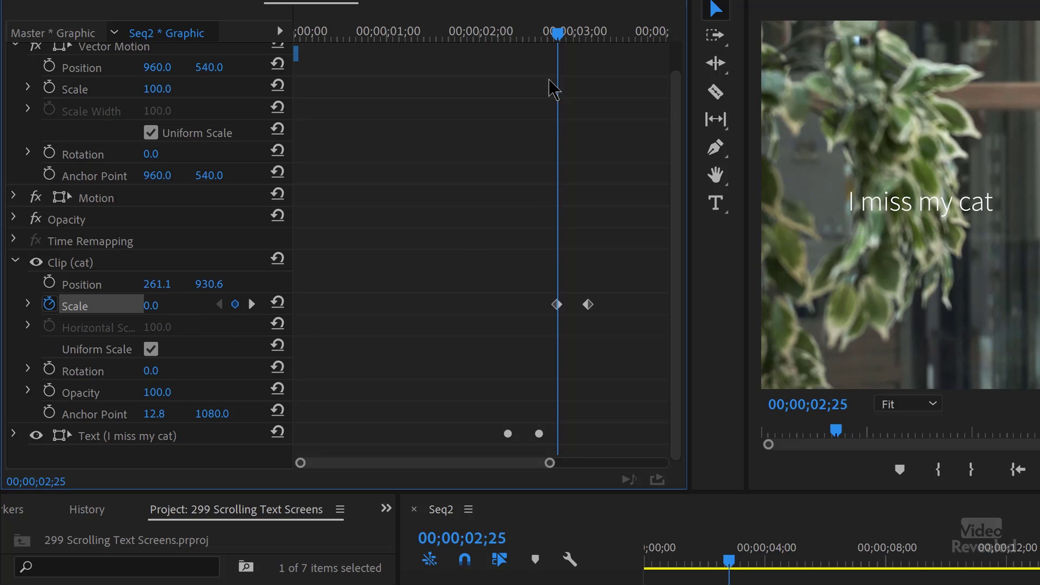
Select both cat Scale keyframes and play back the cat pop-in.
left_click_drag(534, 43, 462, 55)
key("space")
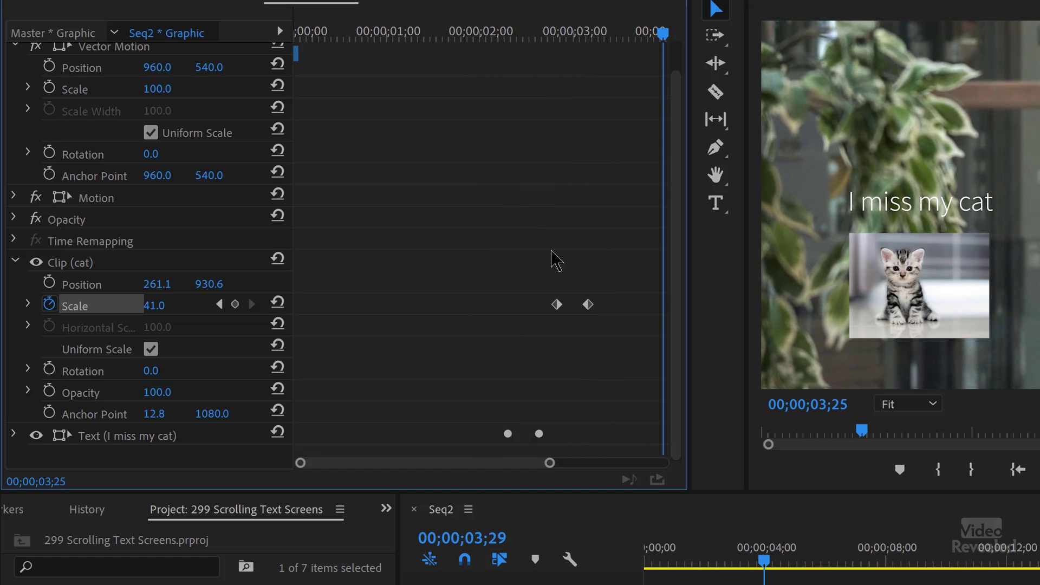
left_click_drag(532, 283, 643, 310)
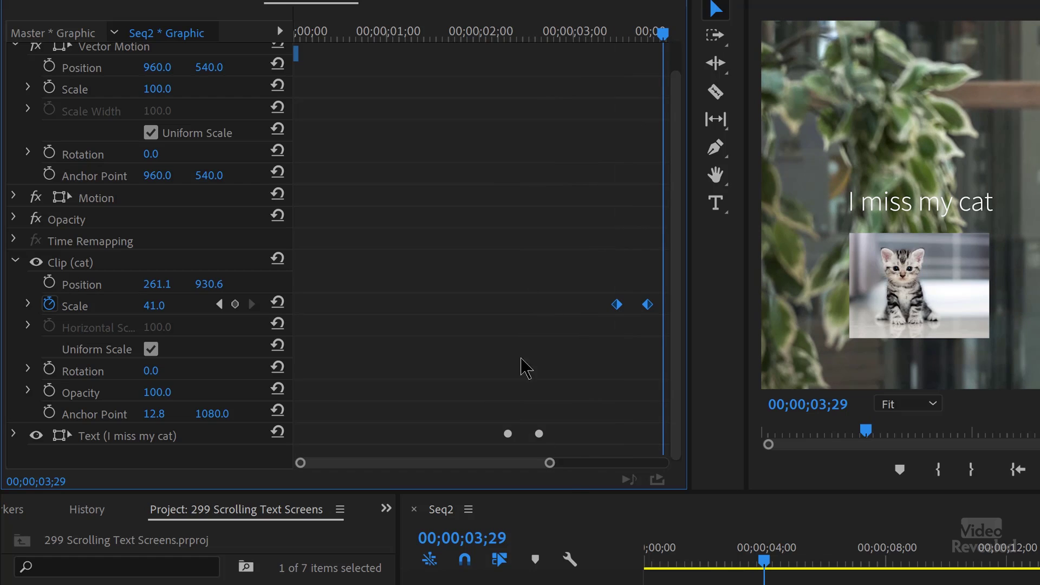
left_click_drag(550, 463, 686, 480)
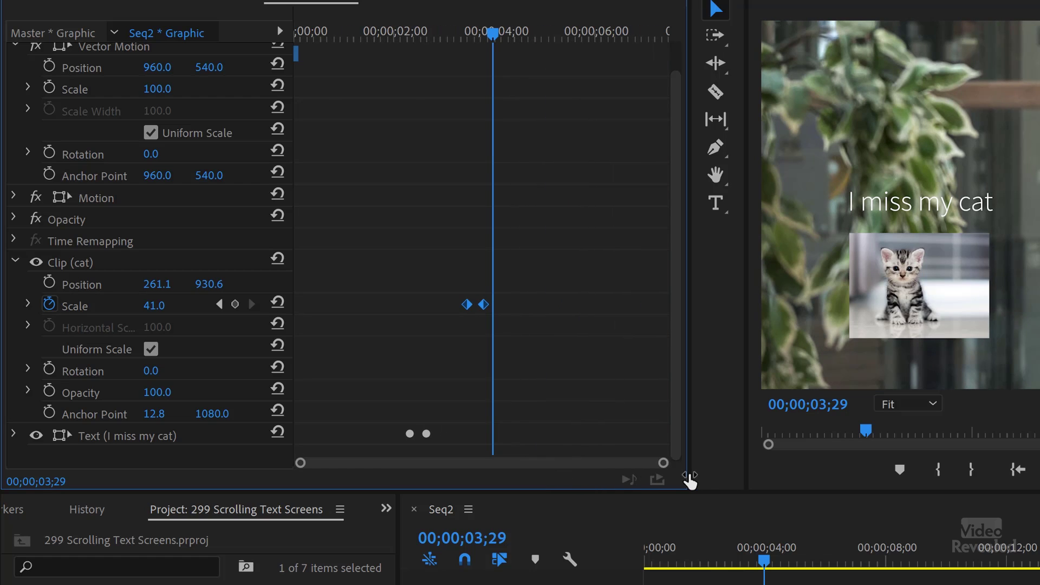
left_click(391, 35)
key("space")
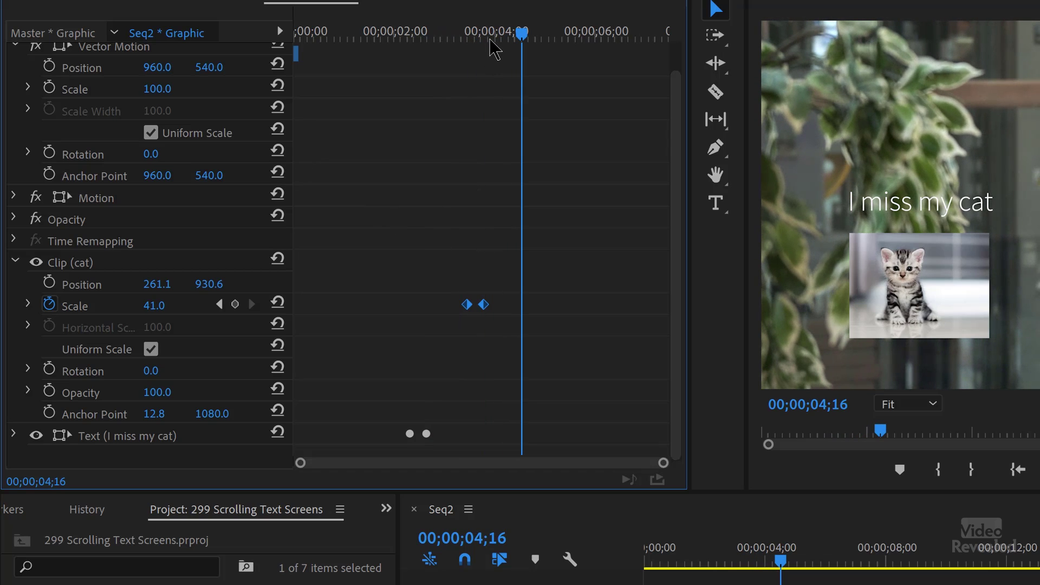
mouse_move(491, 39)
left_mouse_down()
mouse_move(499, 43)
mouse_move(471, 47)
left_mouse_up()
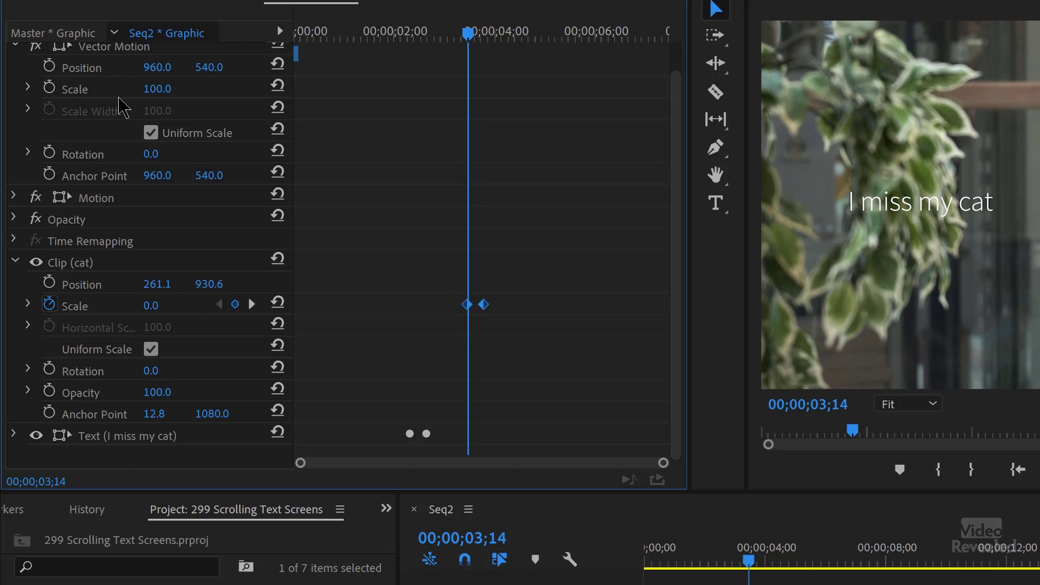
scroll(122, 105, "up", 1)
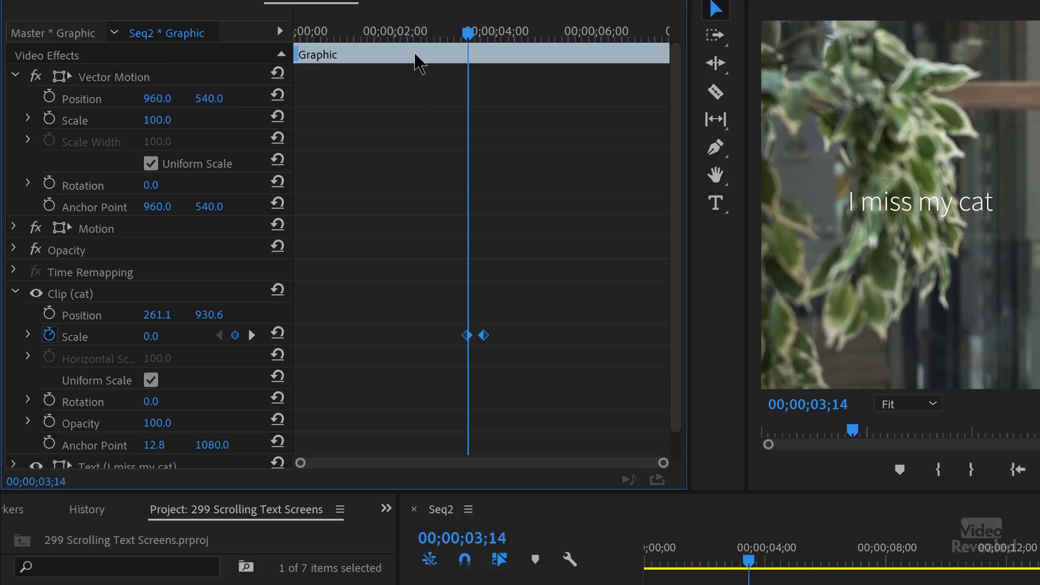
Keyframe Vector Motion Position at Y 540, then add a later keyframe raising it to about 276.
left_click_drag(476, 35, 454, 41)
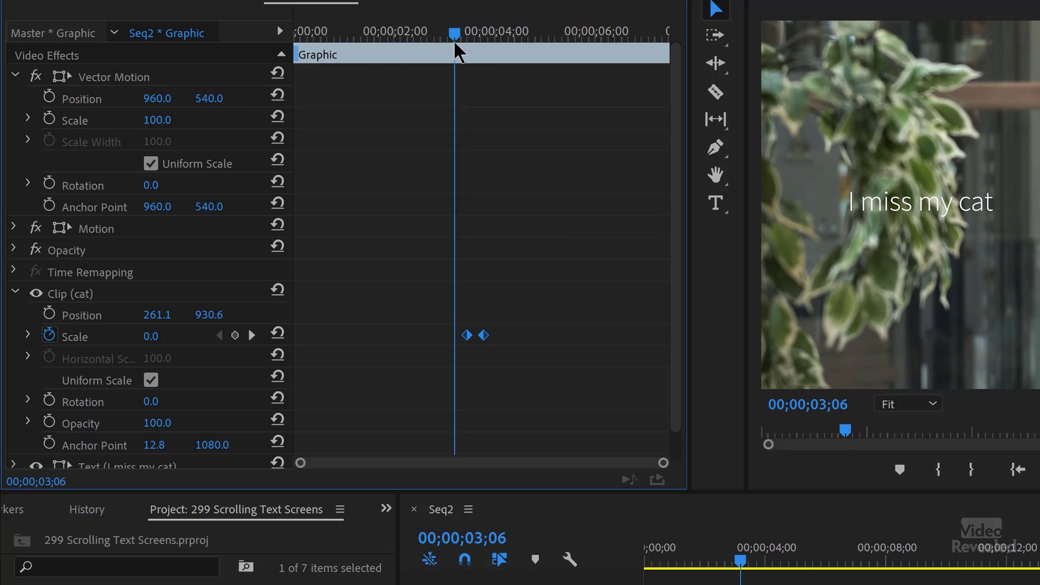
left_click(49, 97)
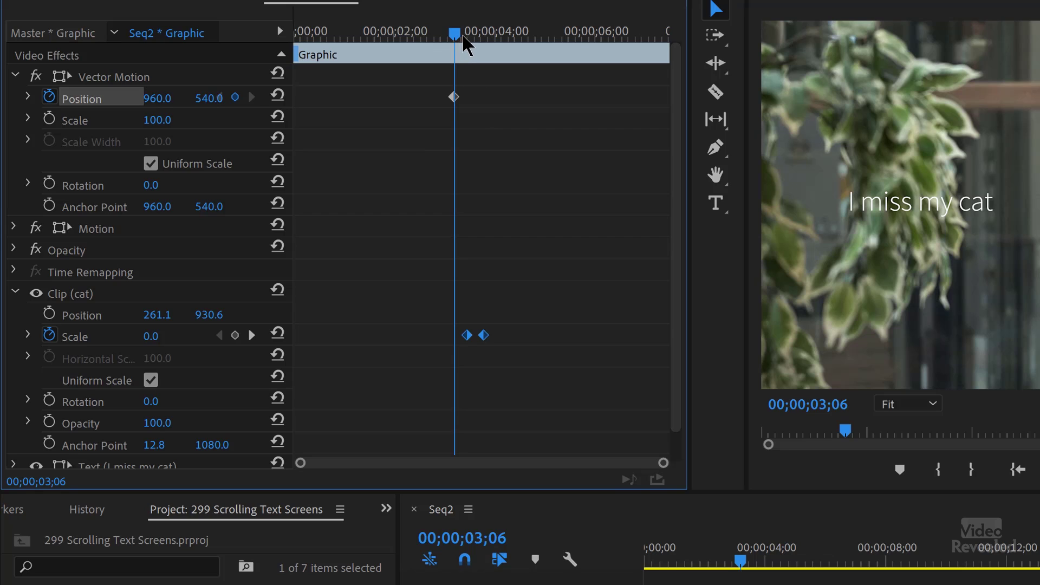
left_click_drag(457, 32, 469, 33)
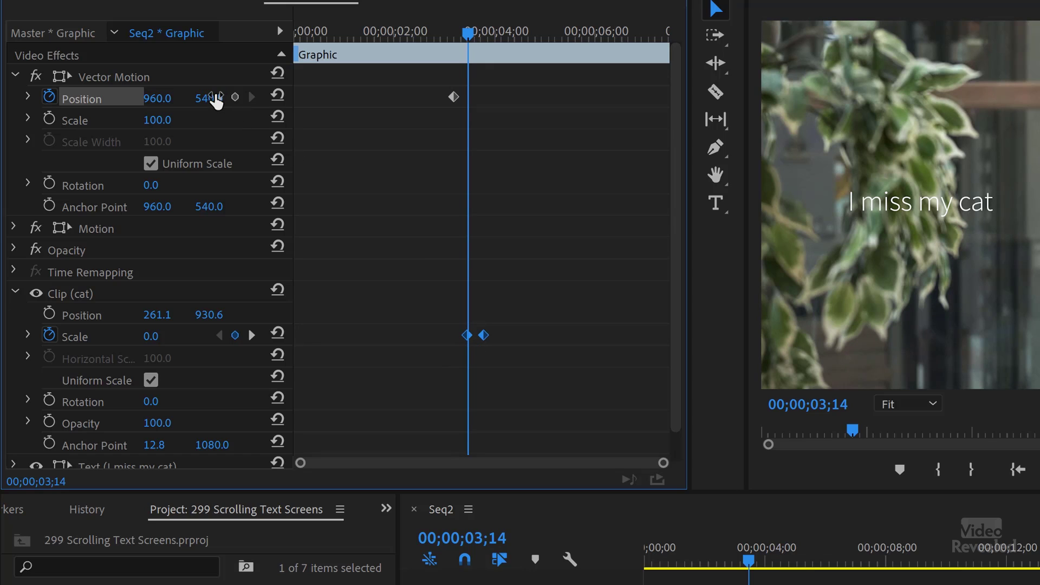
mouse_move(208, 98)
left_mouse_down()
mouse_move(231, 98)
mouse_move(208, 97)
mouse_move(220, 97)
left_mouse_up()
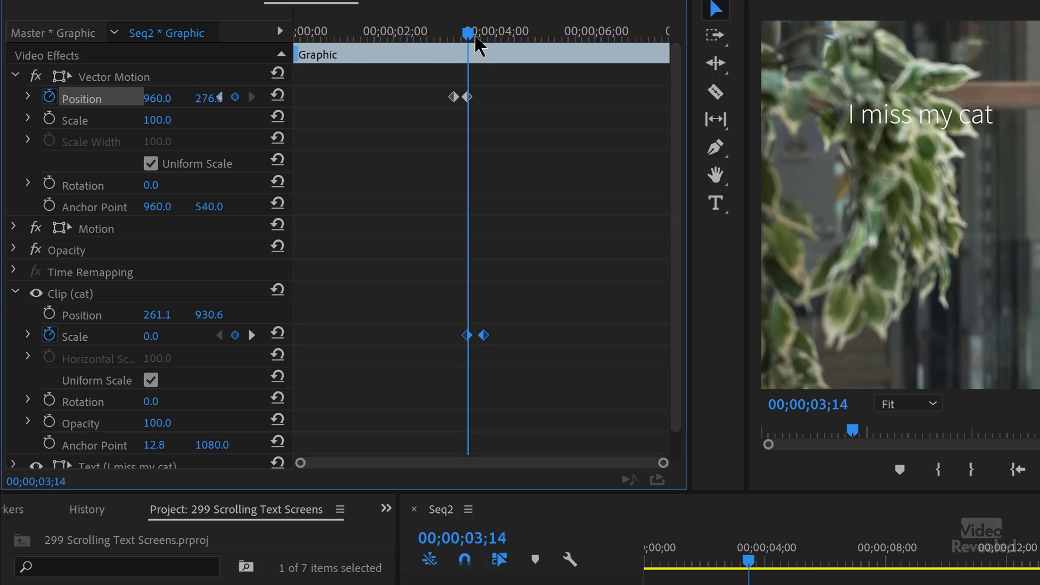
left_click_drag(471, 34, 486, 70)
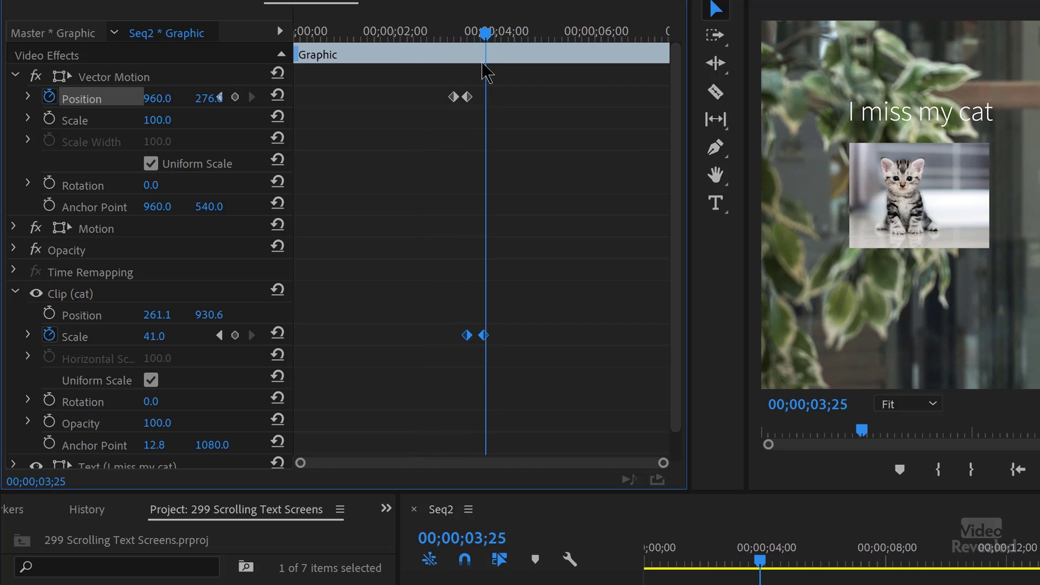
Shift the Position keyframes to line up with the cat's Scale keyframes.
key("Left")
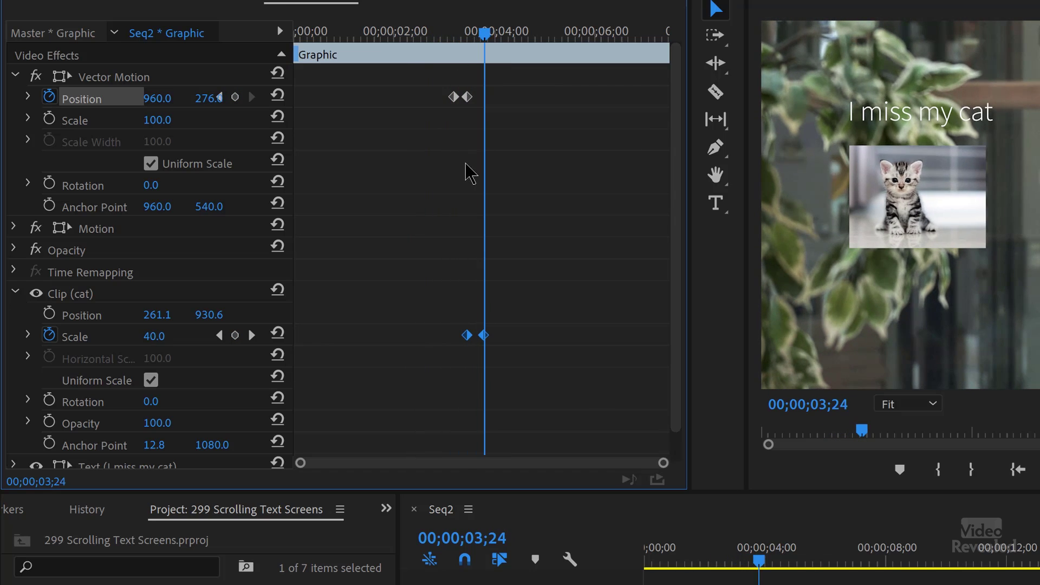
left_click_drag(422, 104, 486, 114)
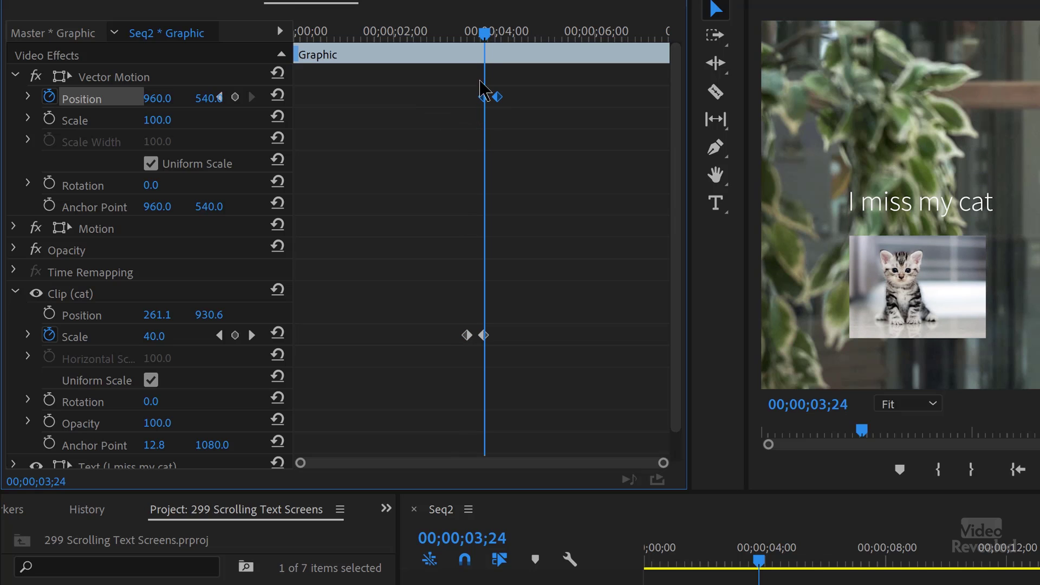
left_click_drag(484, 34, 451, 37)
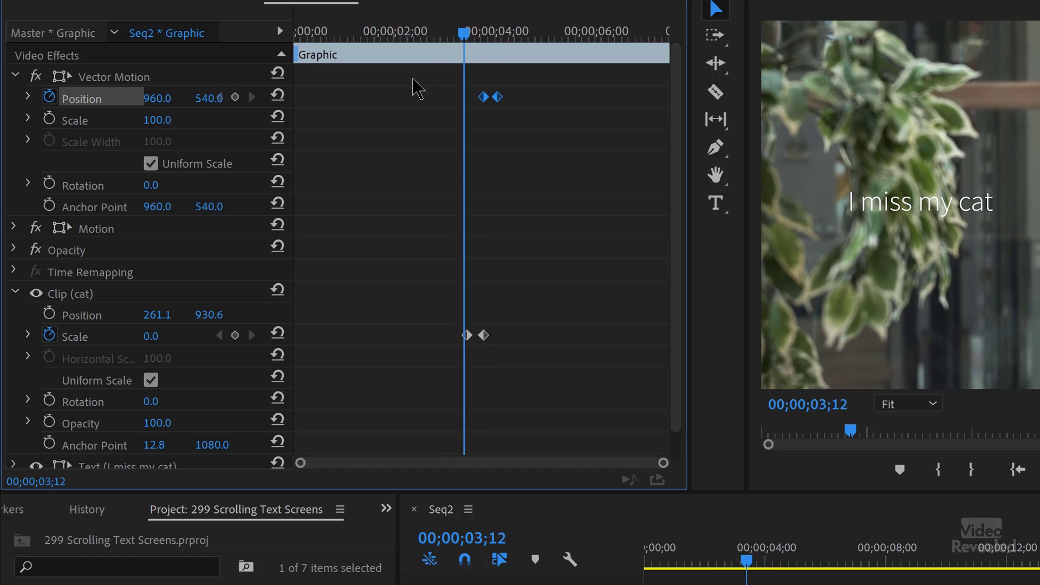
key("space")
key("space")
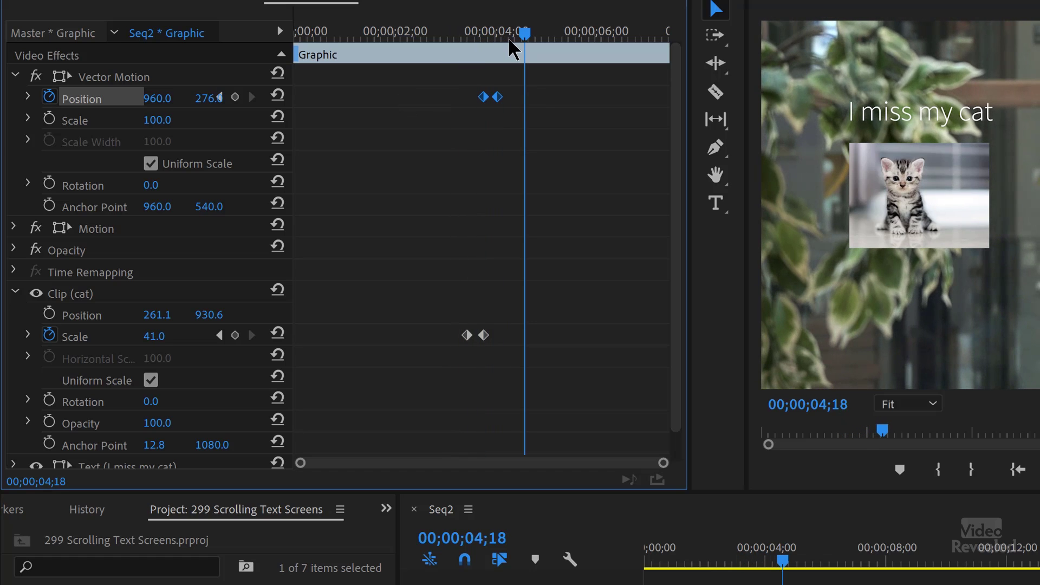
left_click_drag(508, 37, 472, 38)
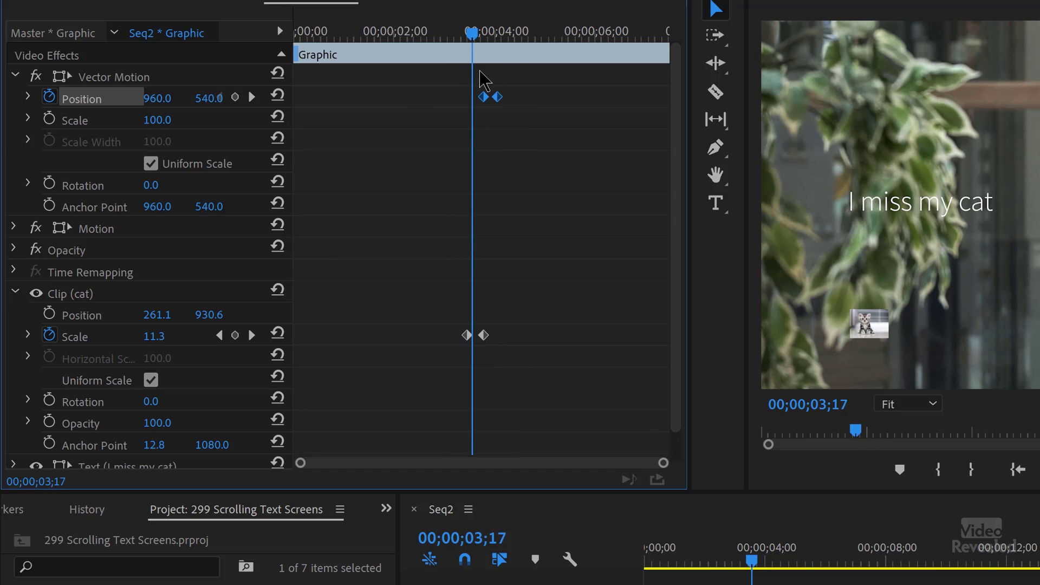
left_click_drag(663, 463, 521, 463)
left_click_drag(521, 101, 490, 105)
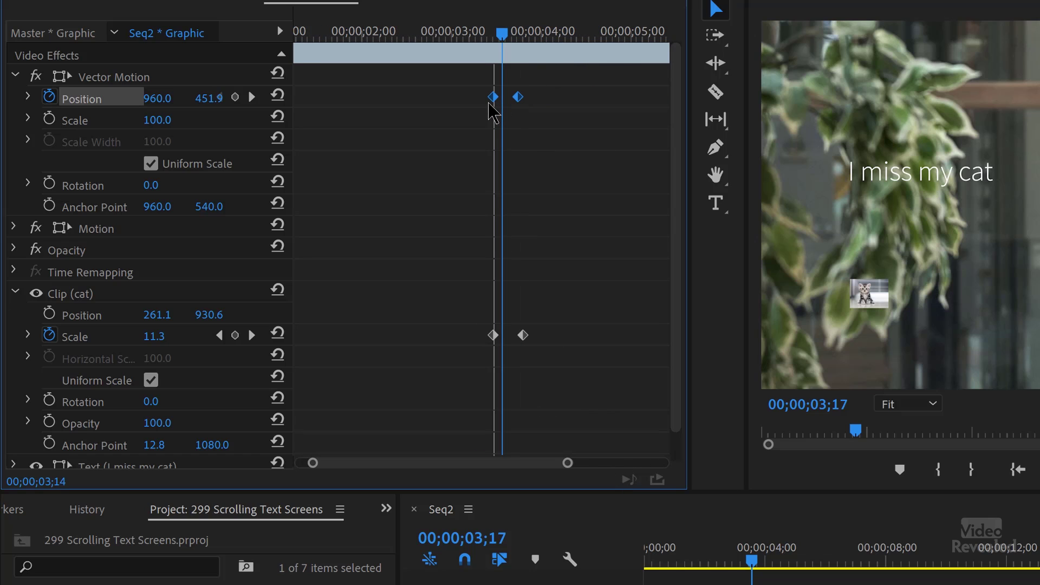
Align the second Position keyframe to 03;24 and review the slide timing.
left_click(494, 34)
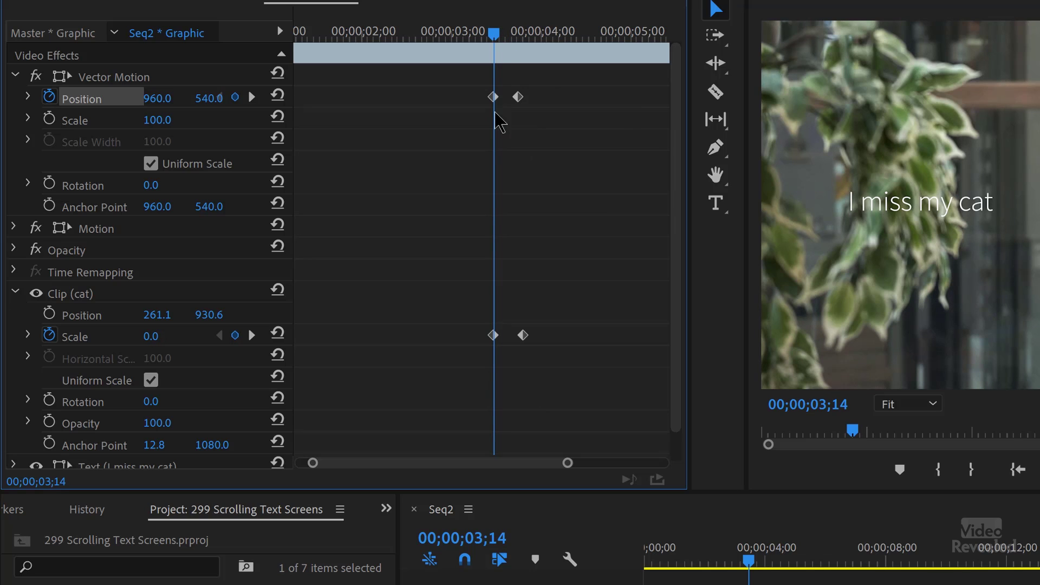
left_click_drag(518, 38, 525, 38)
left_click_drag(518, 97, 524, 97)
left_click_drag(526, 37, 508, 59)
key("space")
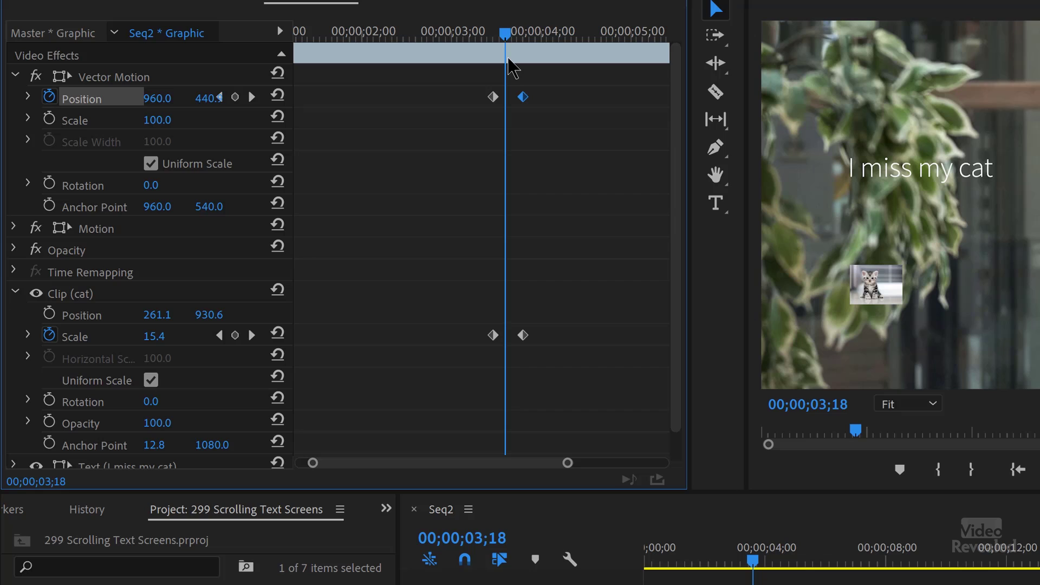
left_click_drag(544, 111, 509, 99)
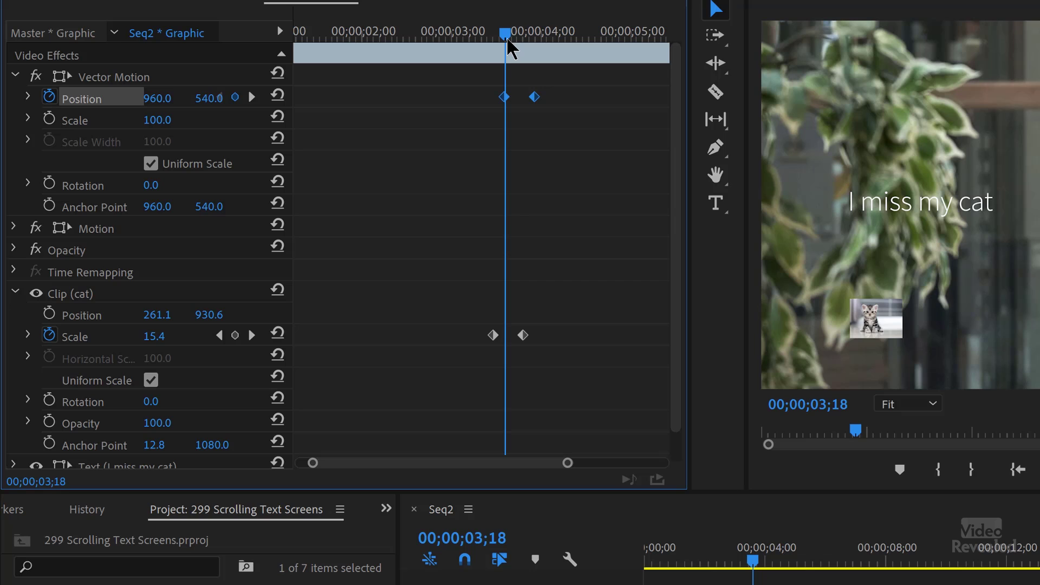
left_click_drag(508, 39, 553, 88)
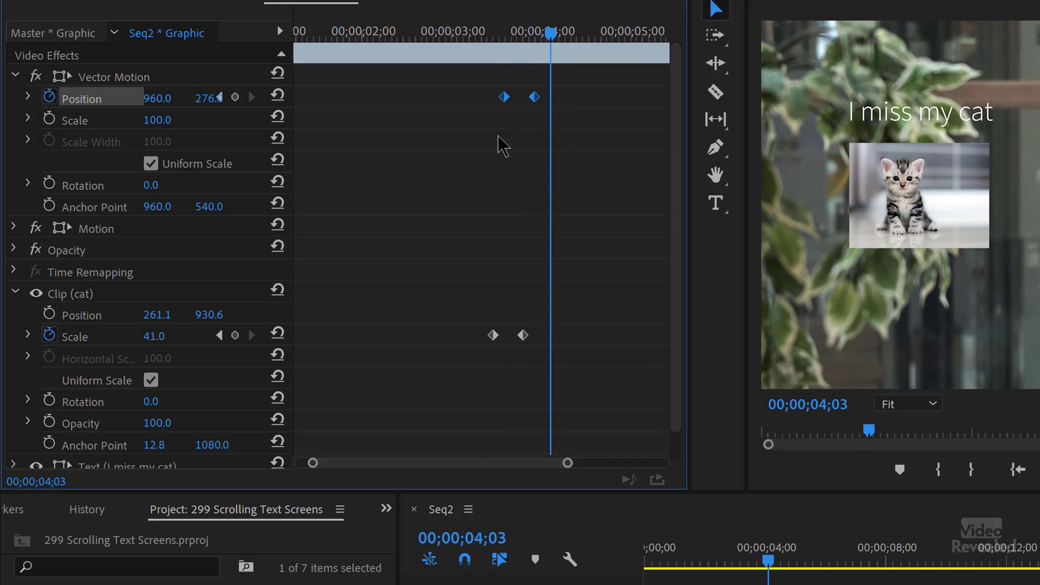
Type a new 'She's so fluffy' text line below the cat photo in the chat graphic.
left_click(15, 293)
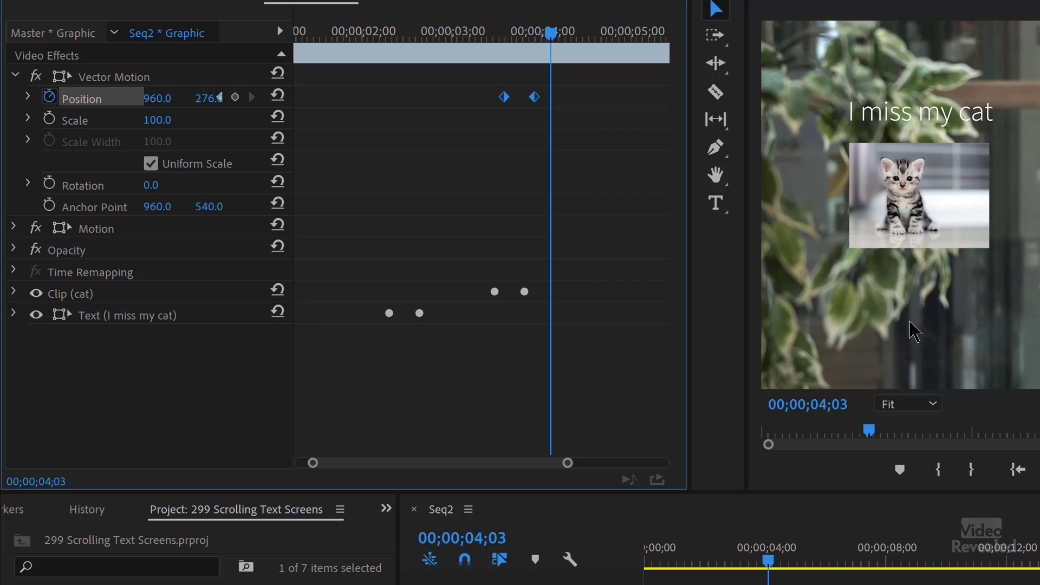
left_click(715, 203)
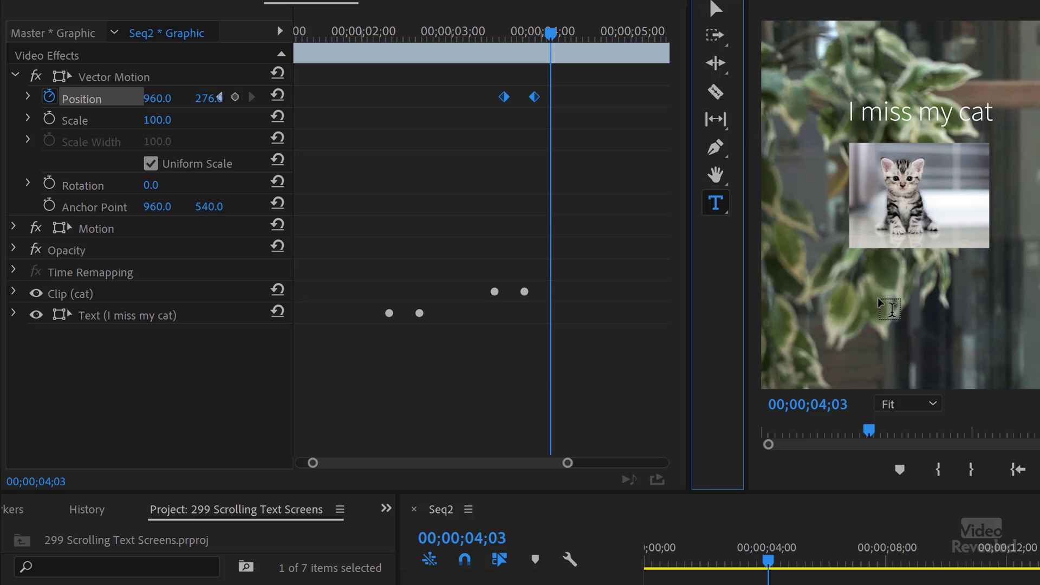
left_click(856, 294)
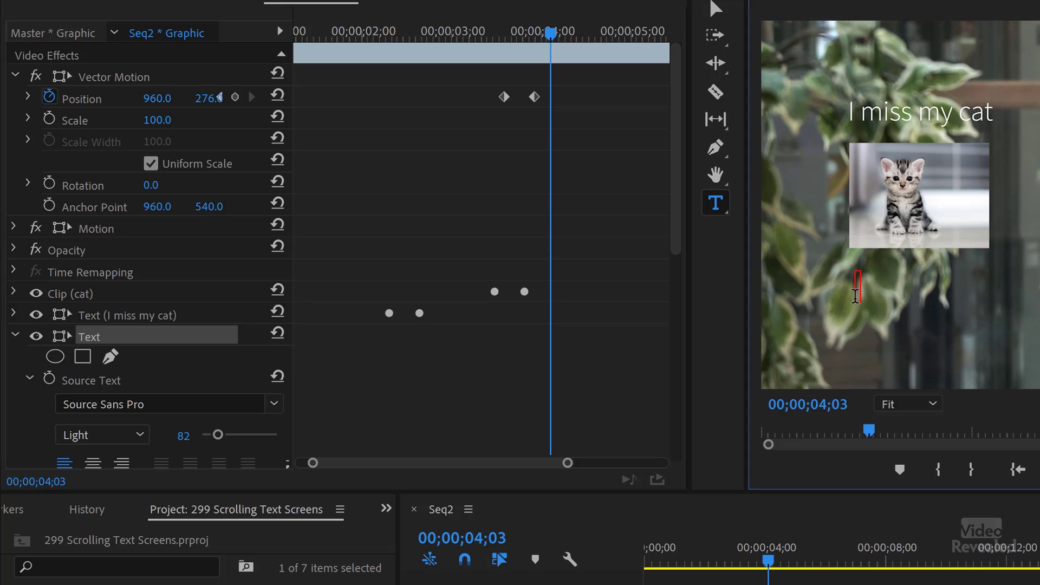
type("She's s")
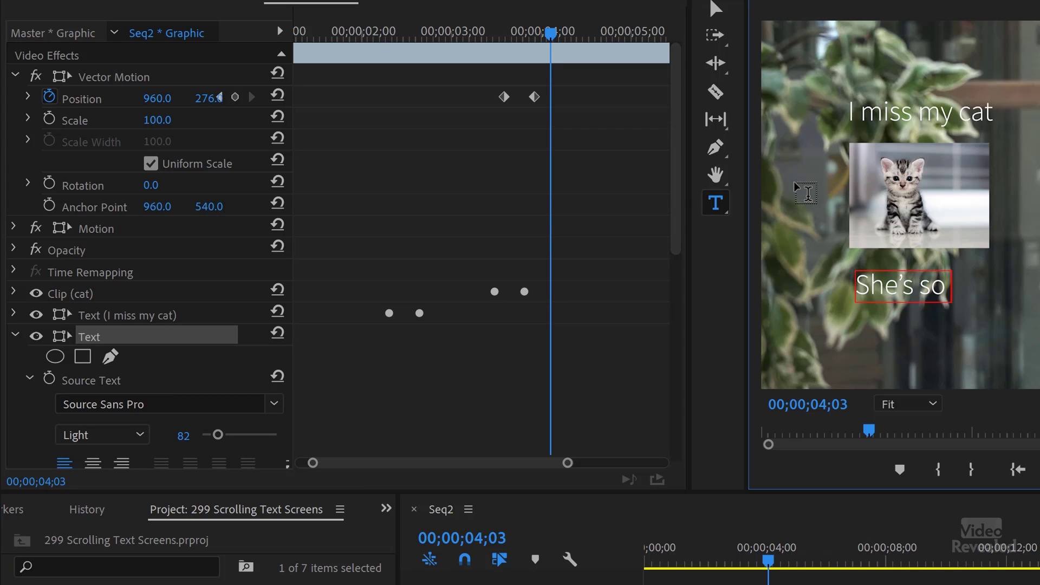
type("o fluffy")
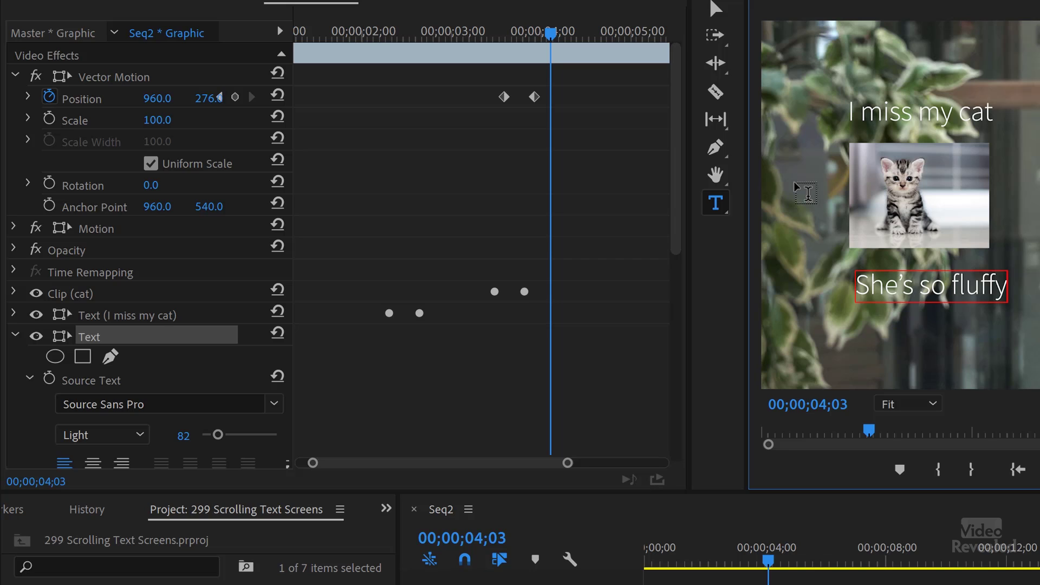
left_click(718, 9)
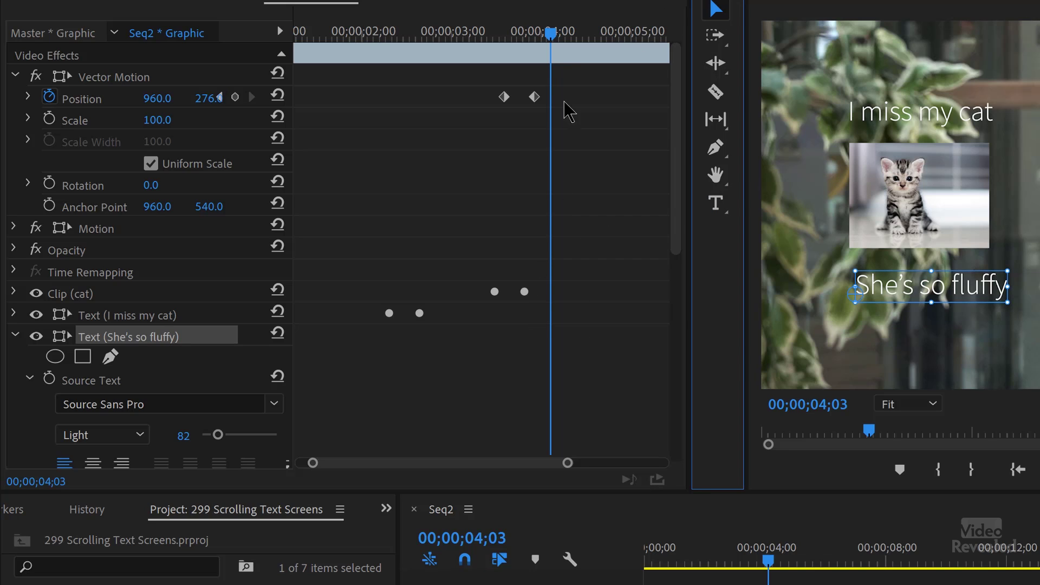
left_click_drag(555, 32, 591, 43)
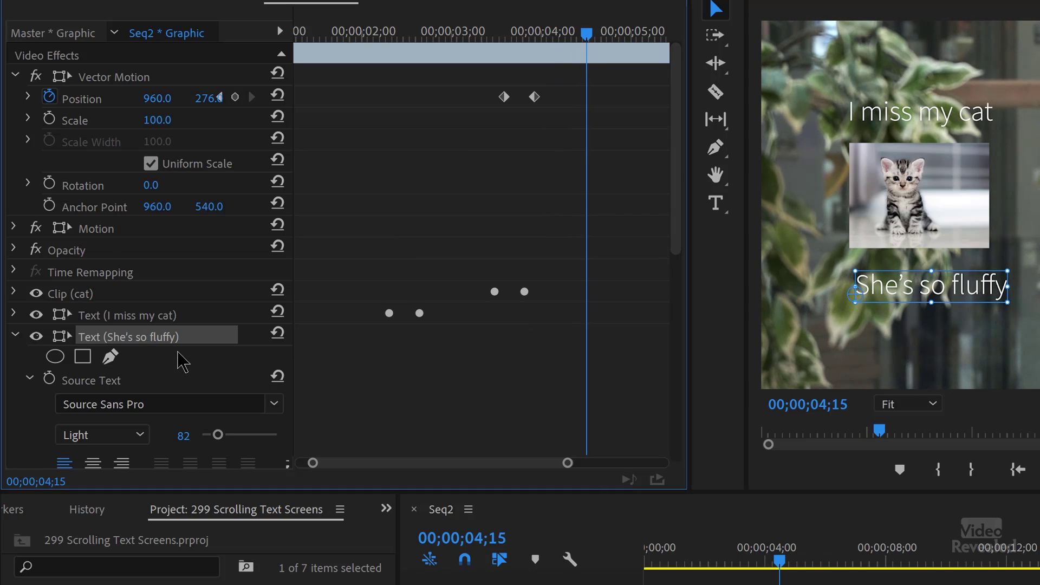
Keyframe the text's Scale at 100 at 04;15 and at 0 ten frames earlier at 04;05.
scroll(183, 362, "down", 2)
left_click(29, 319)
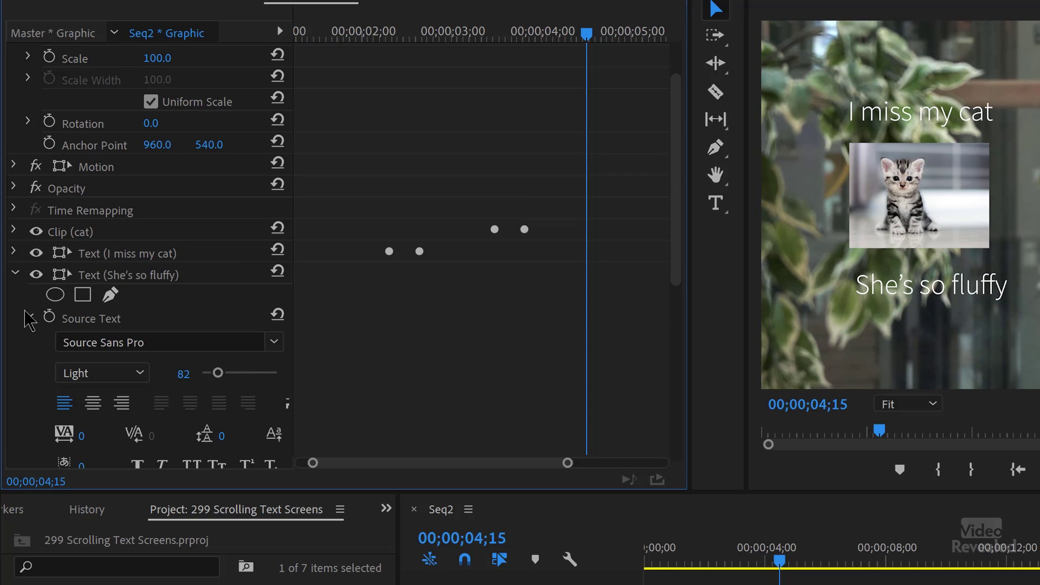
left_click(31, 319)
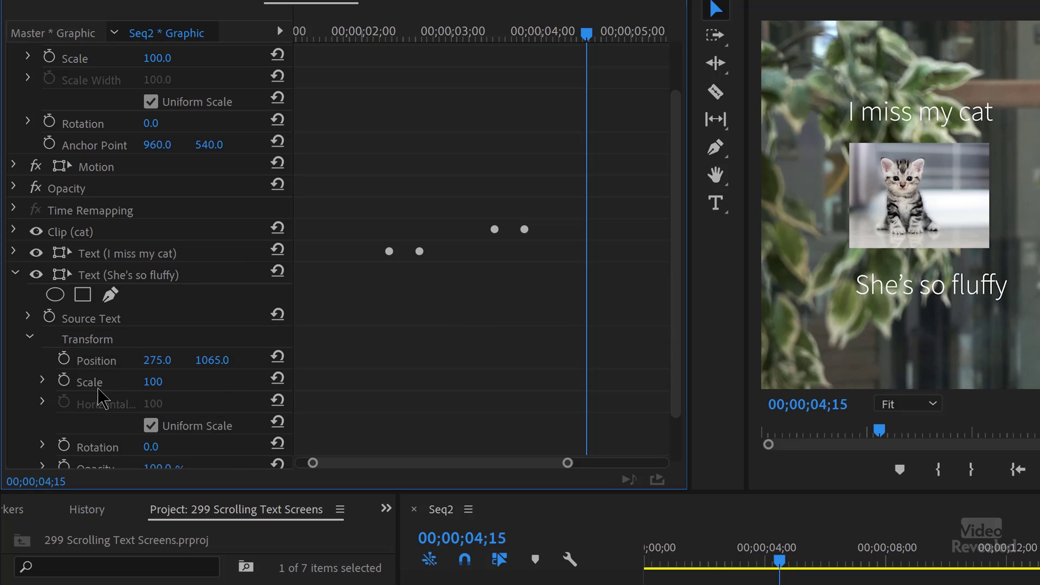
left_click(62, 382)
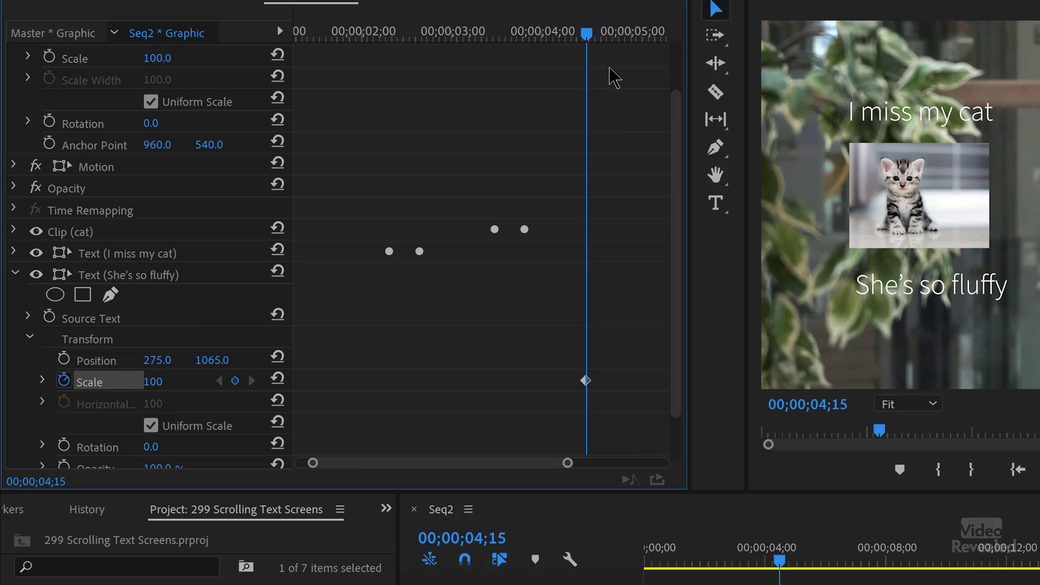
left_click_drag(581, 39, 604, 47)
key("shift+Left")
key("shift+Left")
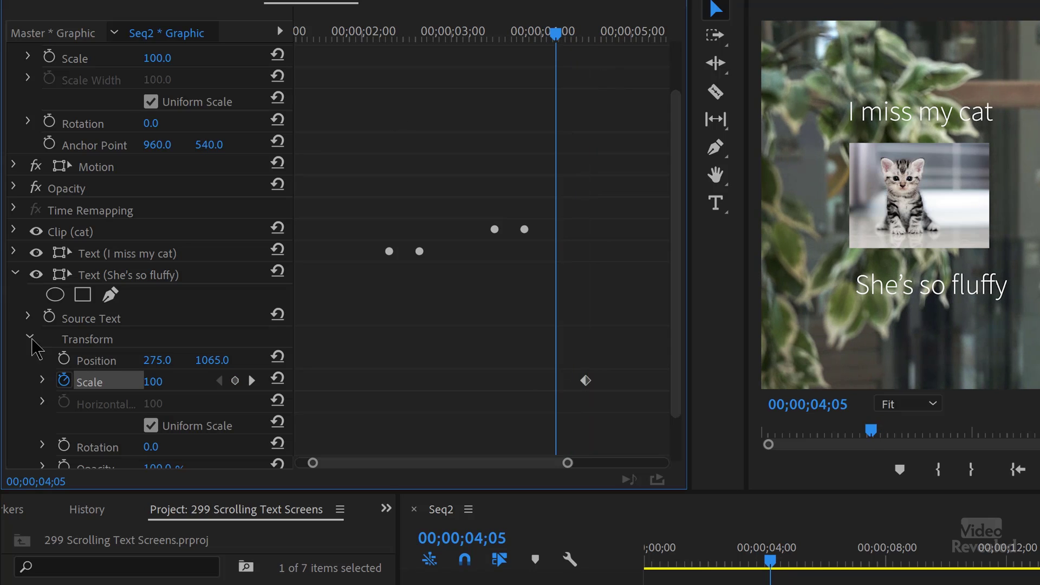
left_click_drag(156, 382, 101, 382)
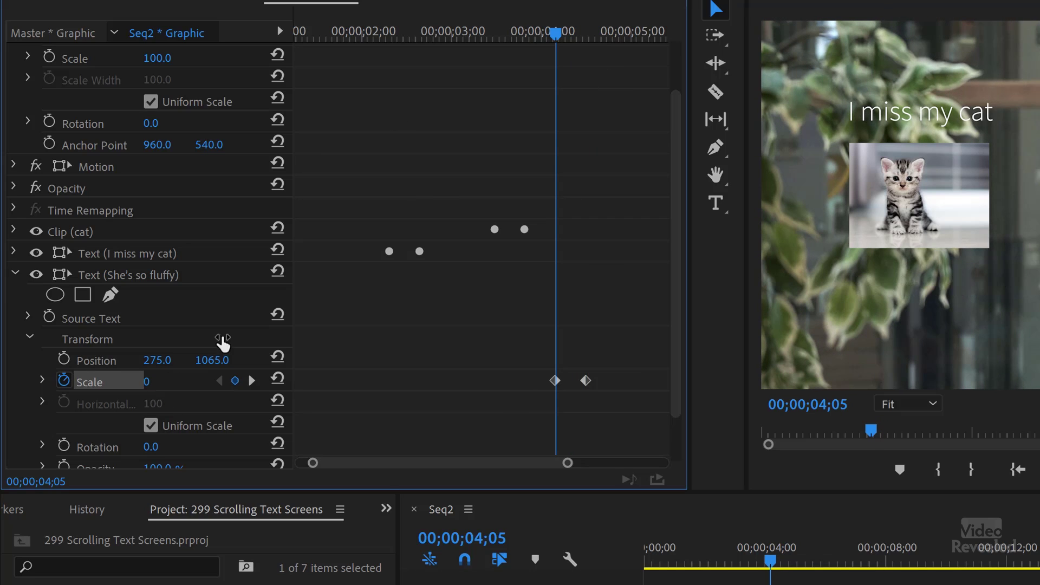
Play back and step through the text popping in from 0 to full size.
left_click_drag(556, 36, 550, 54)
key("shift+Right")
key("shift+Right")
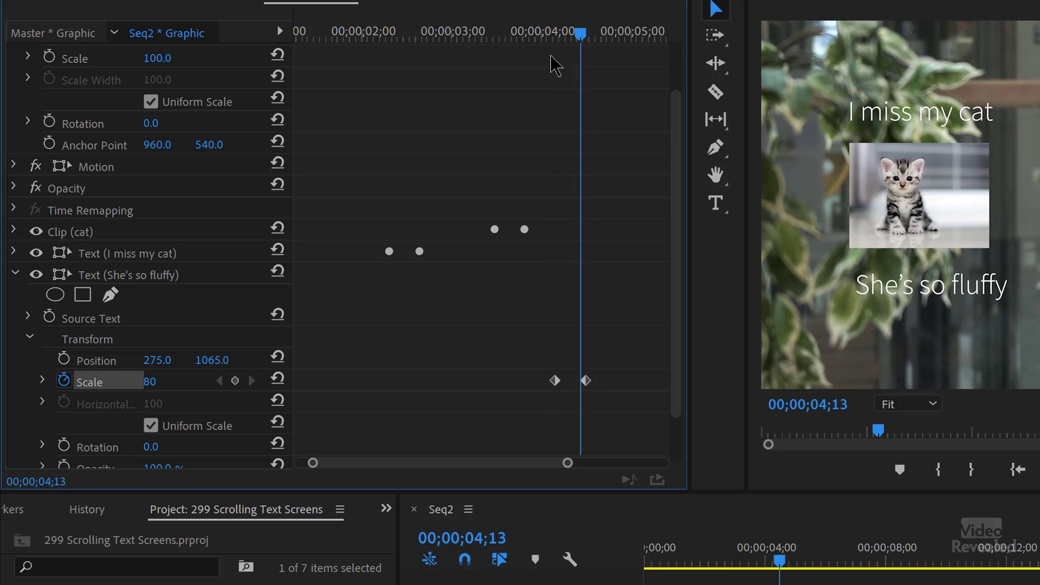
key("space")
left_click(555, 36)
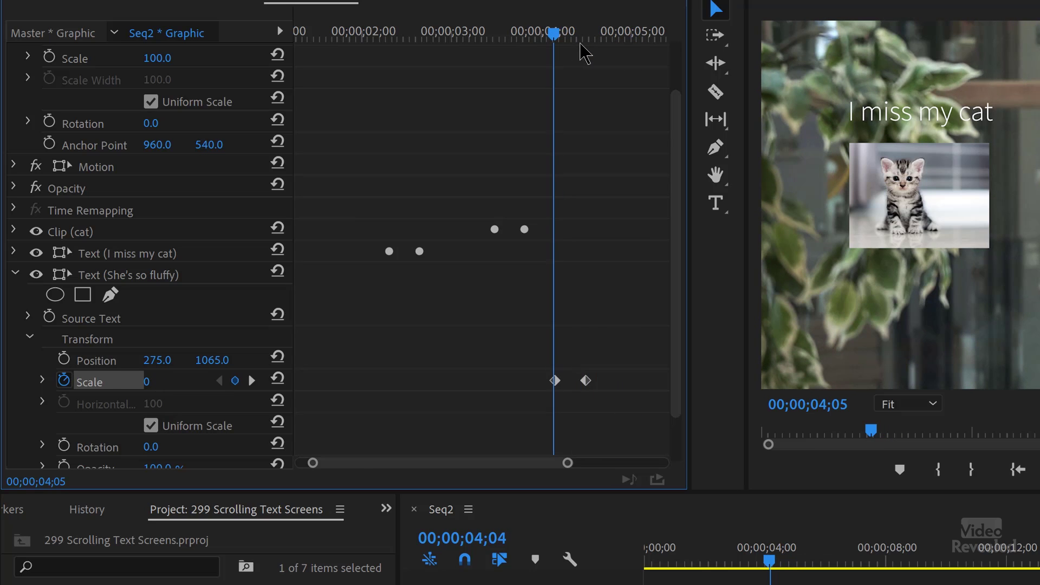
key("Right")
key("Right")
key("Right")
key("Right")
scroll(464, 104, "up", 3)
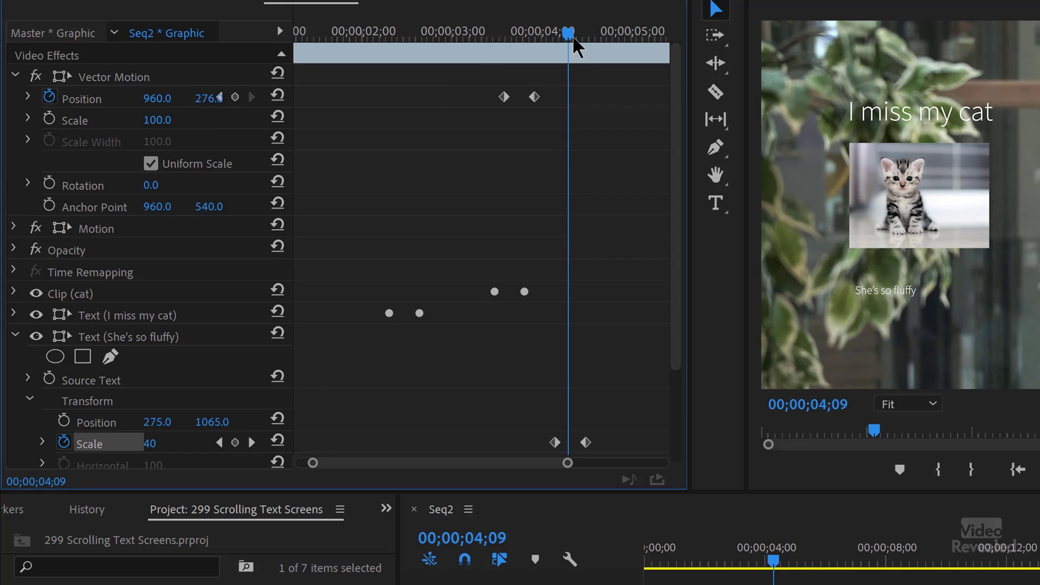
Keyframe the graphic's Vector Motion Position Y rising from 276 to 108 and play it back.
left_click_drag(573, 38, 569, 38)
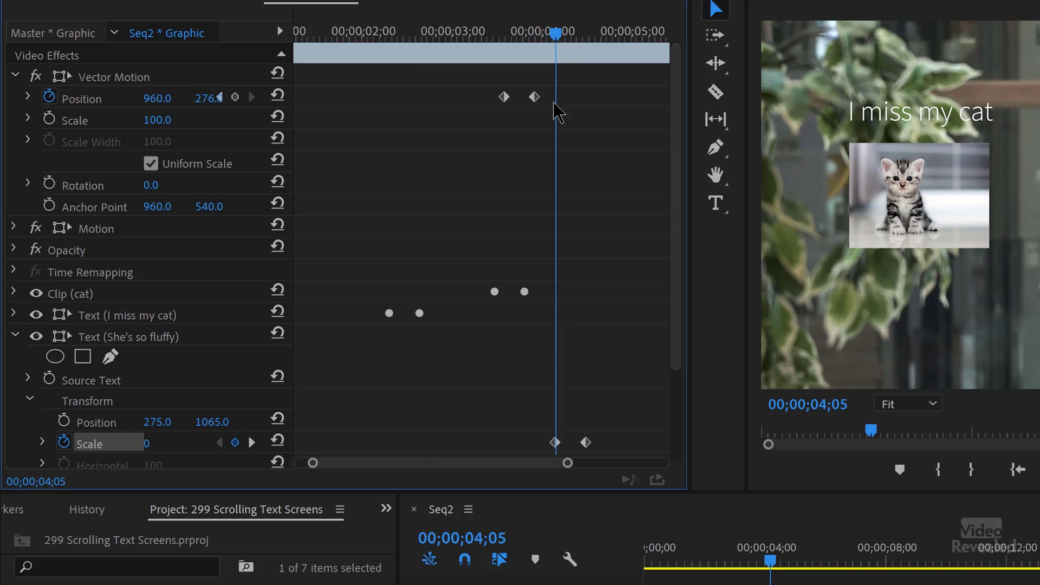
left_click_drag(555, 33, 571, 36)
left_click_drag(211, 108, 301, 101)
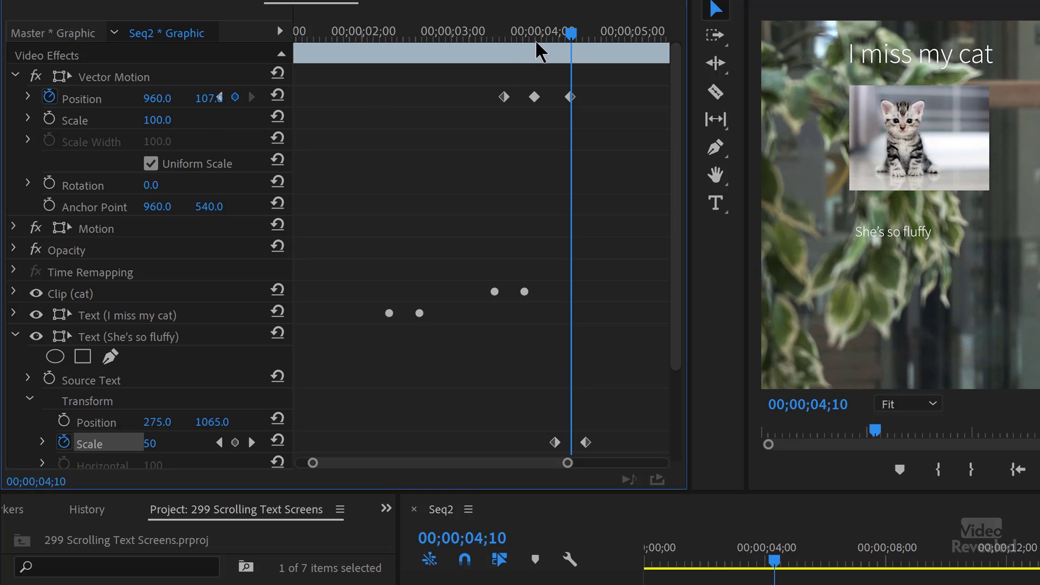
left_click_drag(535, 40, 525, 35)
key("space")
key("space")
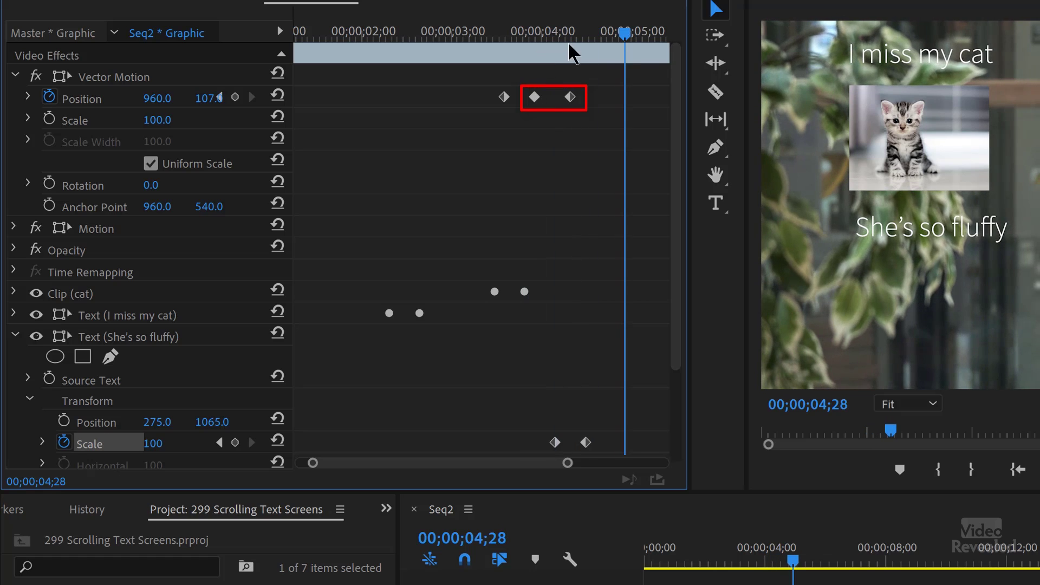
Align the last Position keyframe with the Scale keyframe and paste a hold keyframe at 04;03.
mouse_move(532, 43)
left_mouse_down()
mouse_move(508, 42)
mouse_move(543, 41)
left_mouse_up()
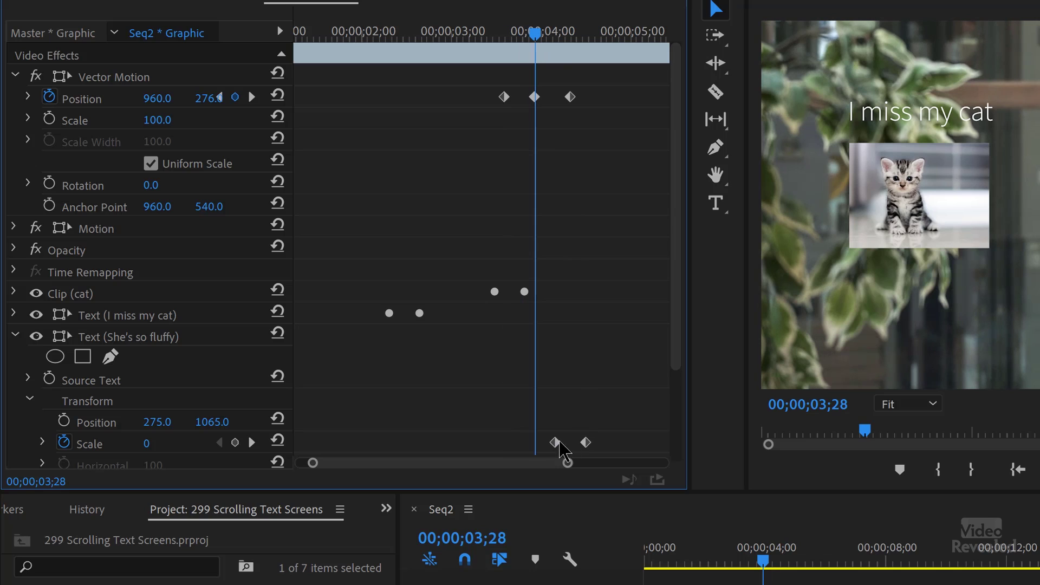
left_click_drag(572, 97, 587, 98)
left_click(548, 32)
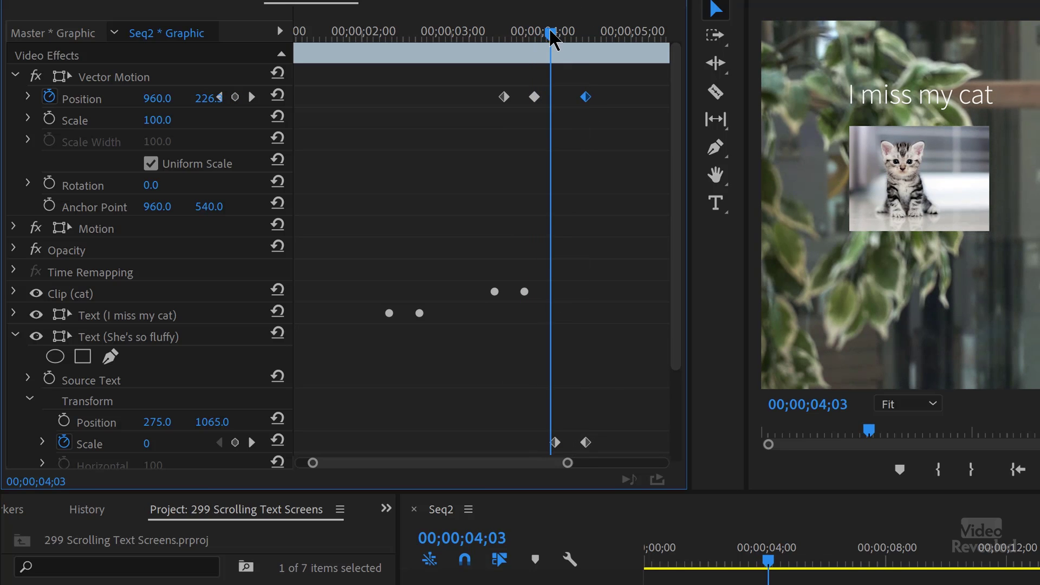
left_click(534, 97)
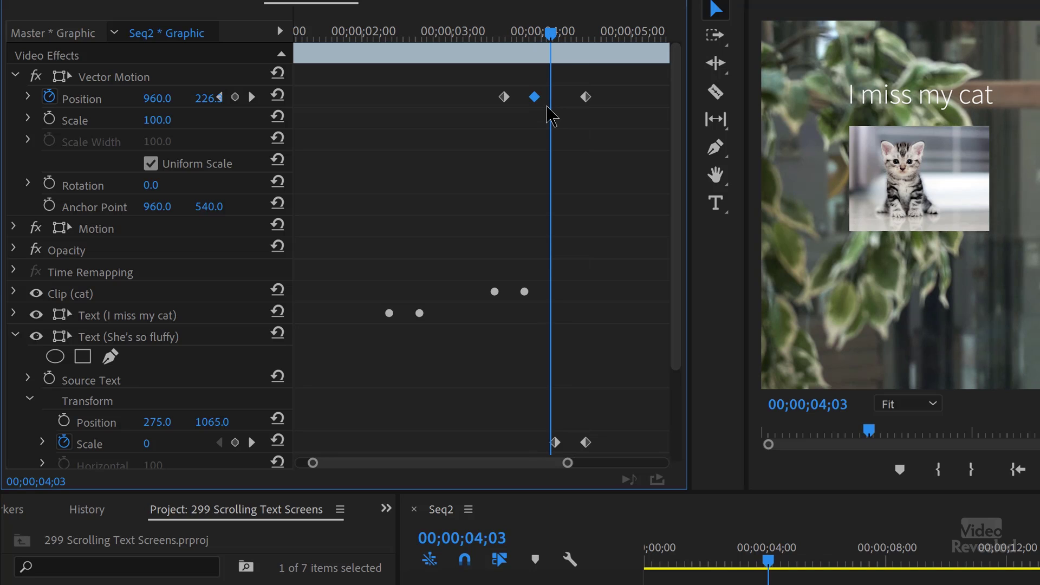
key("ctrl+v")
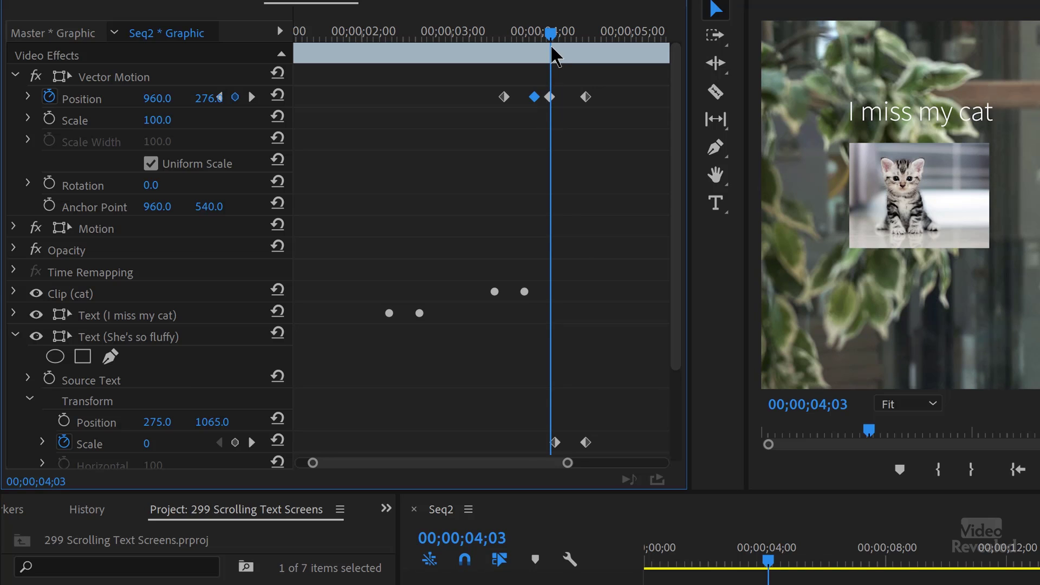
Preview the upward scroll animation from 03;28 and again from 02;04.
left_click_drag(550, 44, 497, 48)
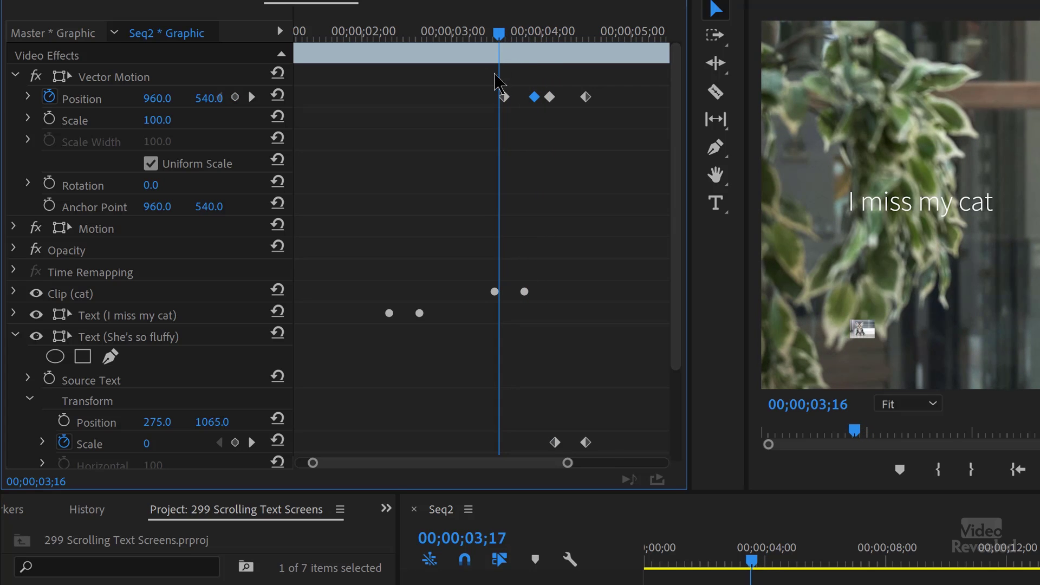
key("space")
key("space")
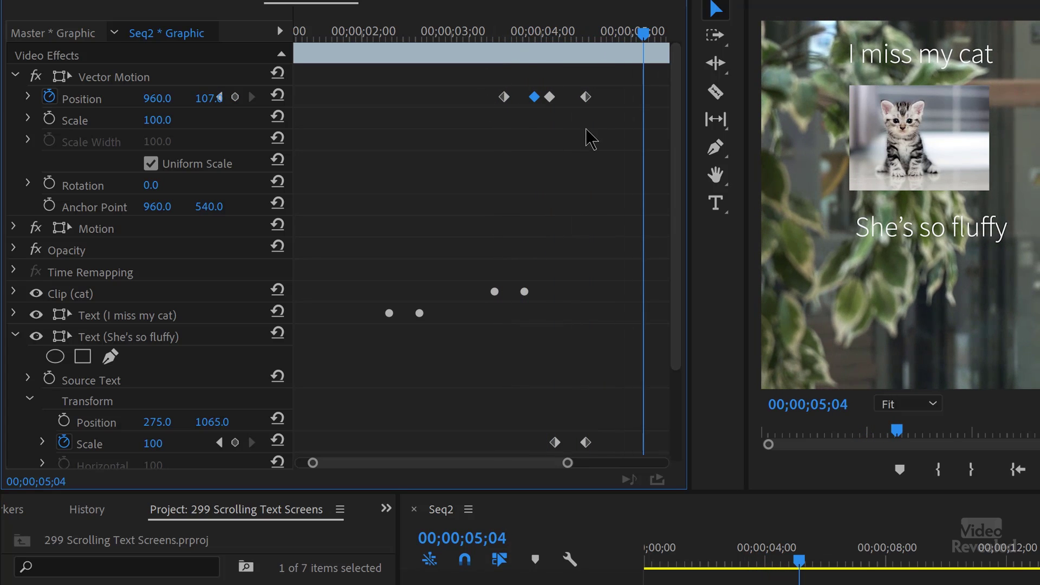
left_click_drag(499, 36, 367, 61)
key("space")
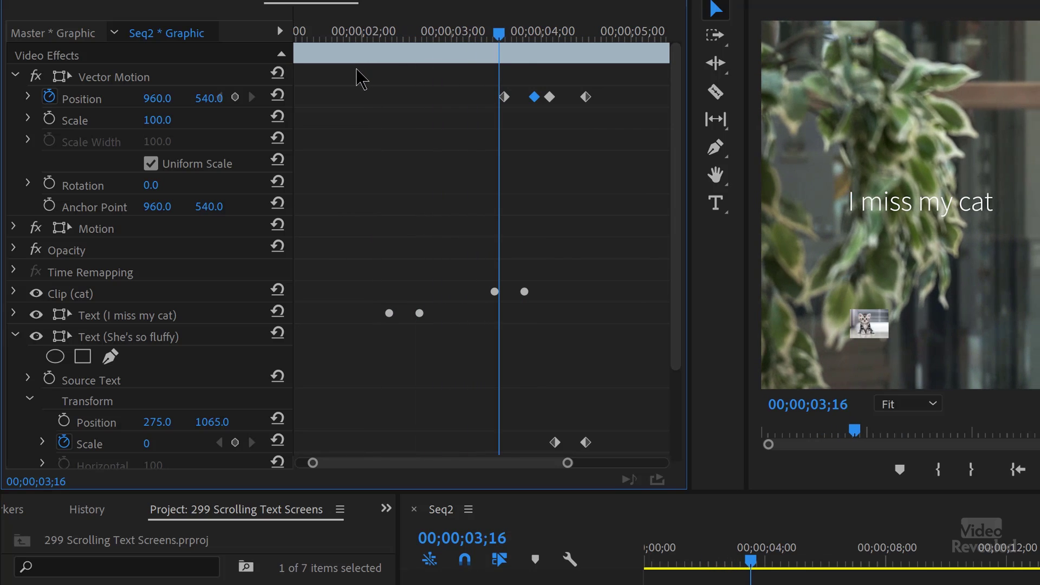
key("space")
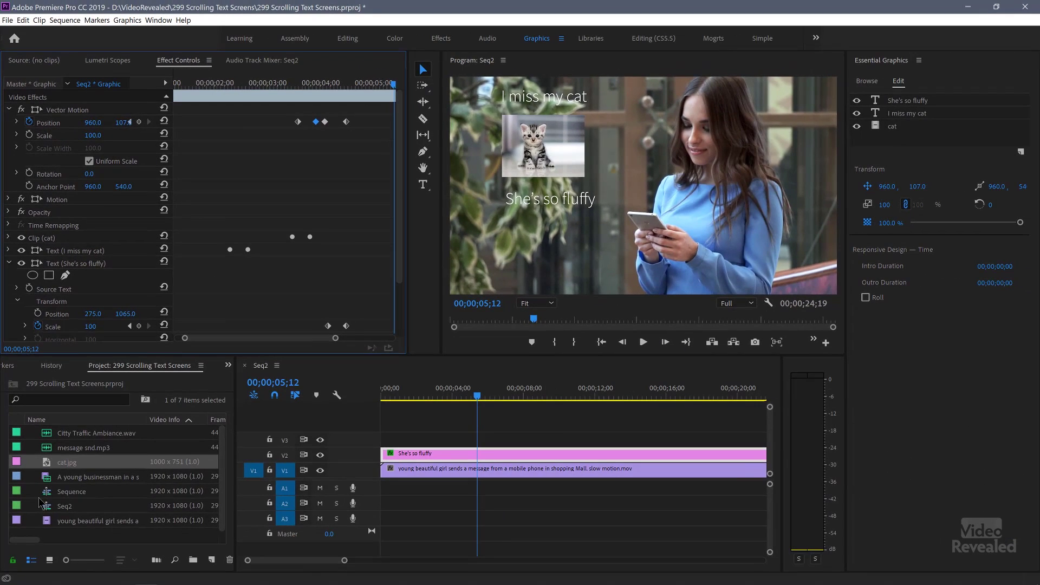
Open the finished Sequence, inspect its Basic 3D Swivel of -53°, and return to Seq2.
left_click(49, 495)
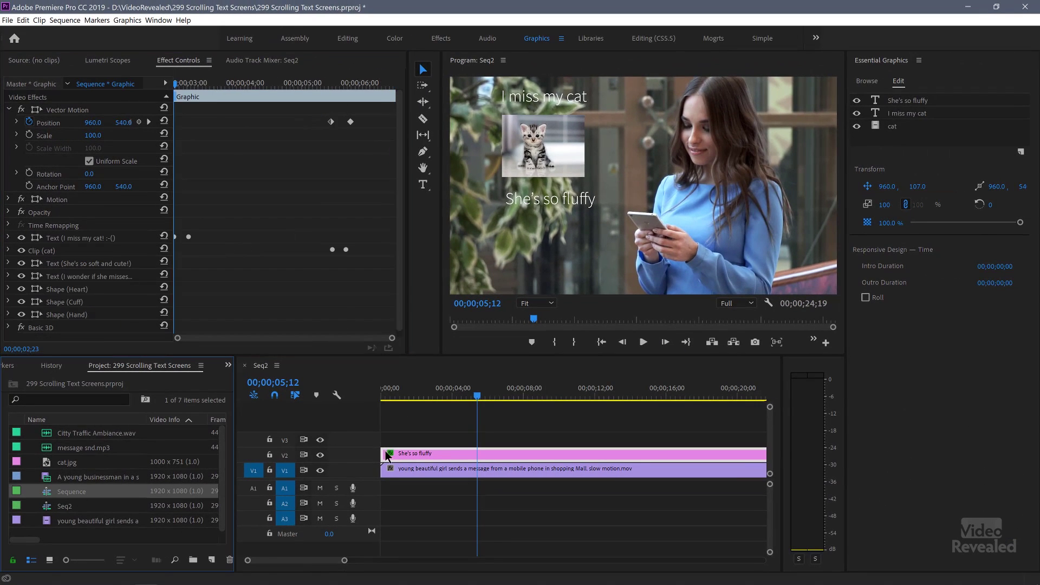
double_click(55, 493)
left_click_drag(485, 400, 641, 392)
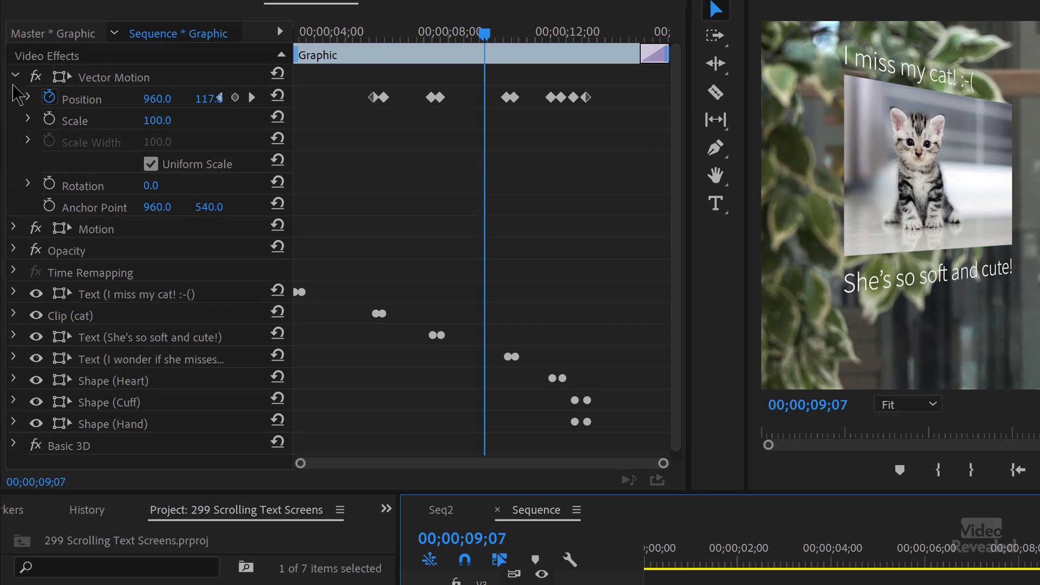
left_click(15, 77)
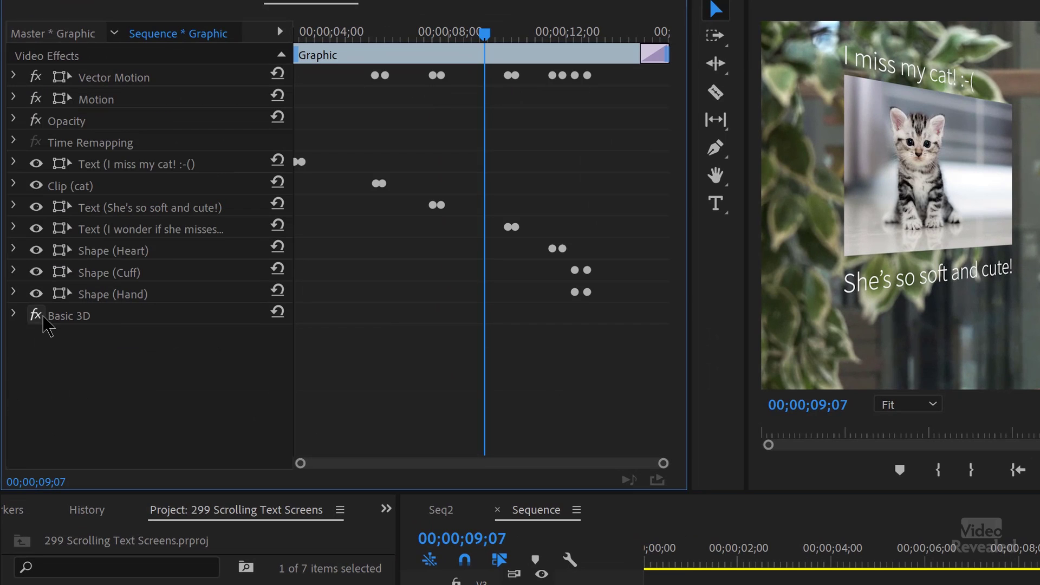
left_click(14, 316)
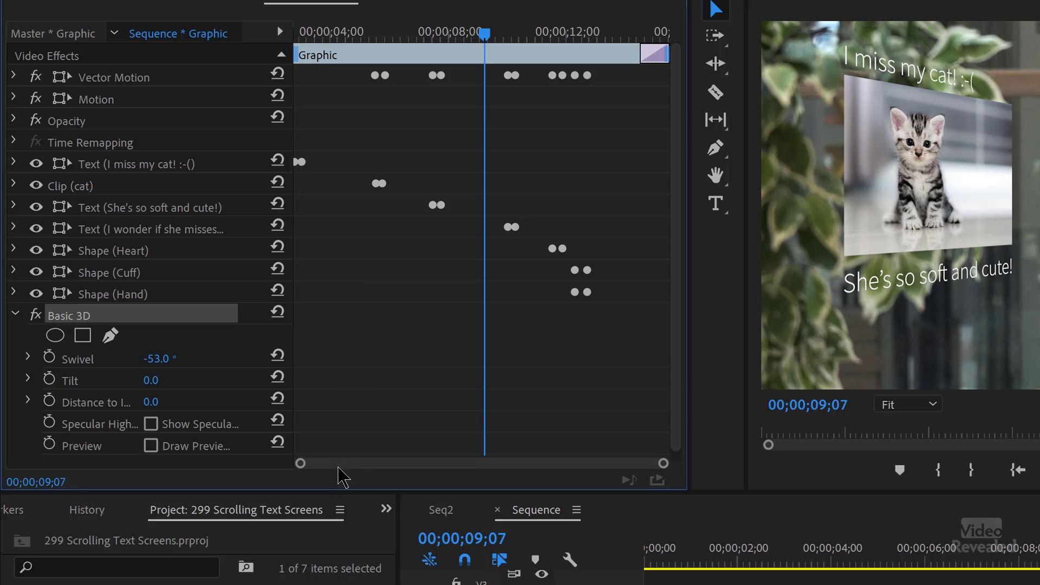
left_click(447, 510)
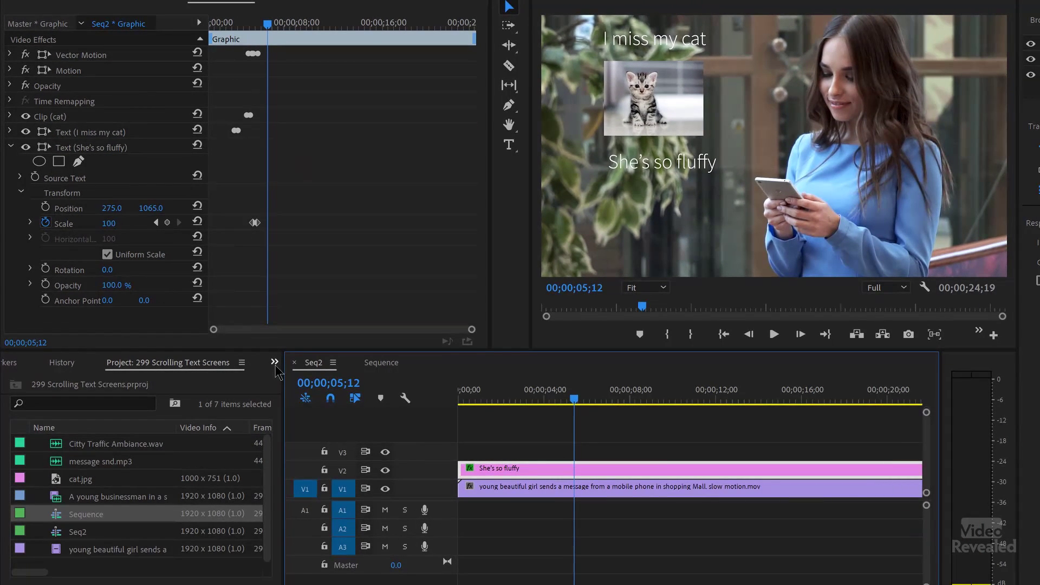
Apply the Basic 3D effect to the chat graphic from the Effects panel.
left_click(275, 363)
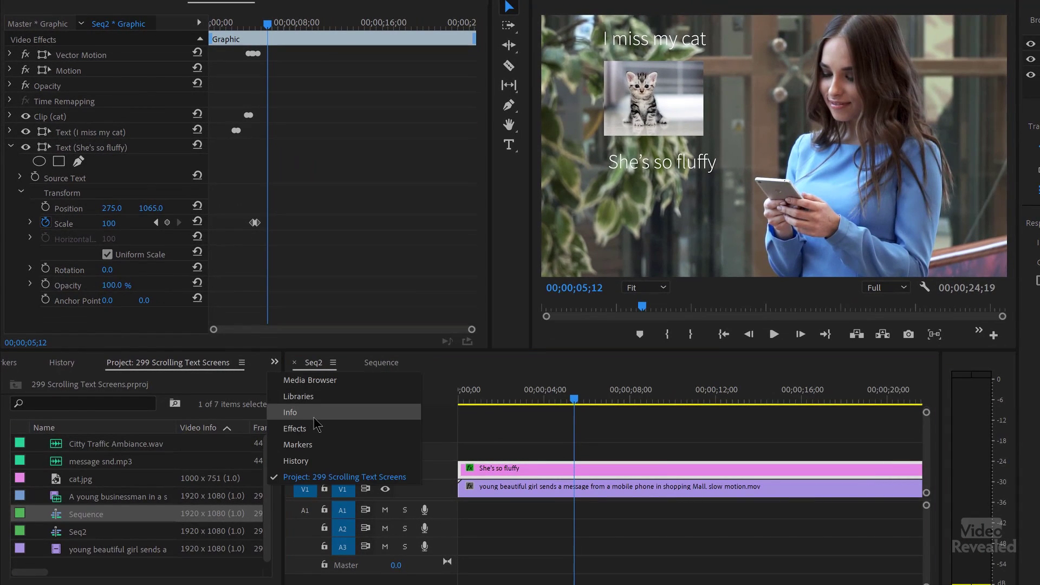
left_click(295, 428)
left_click(98, 381)
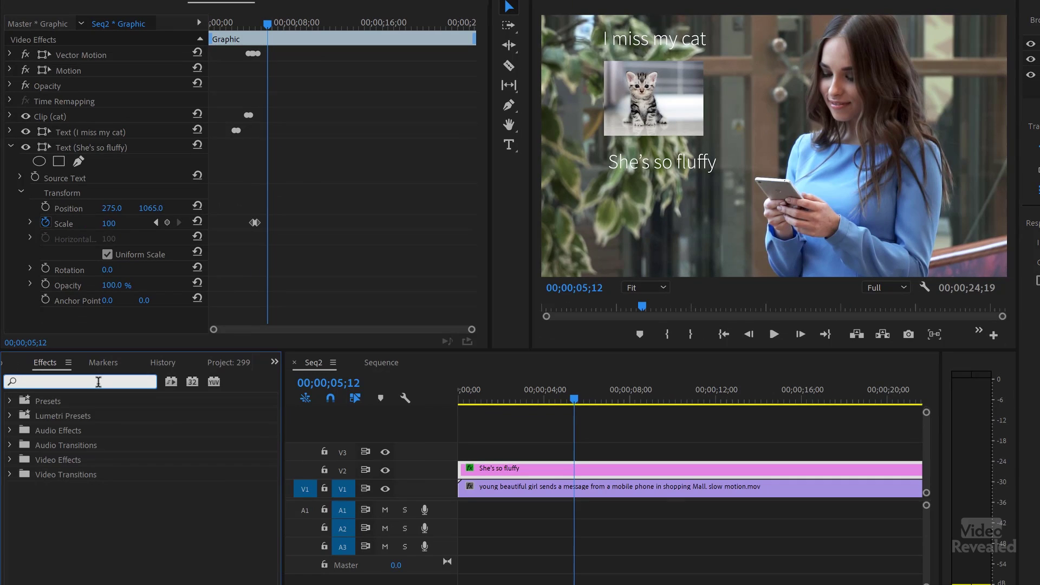
type("basic")
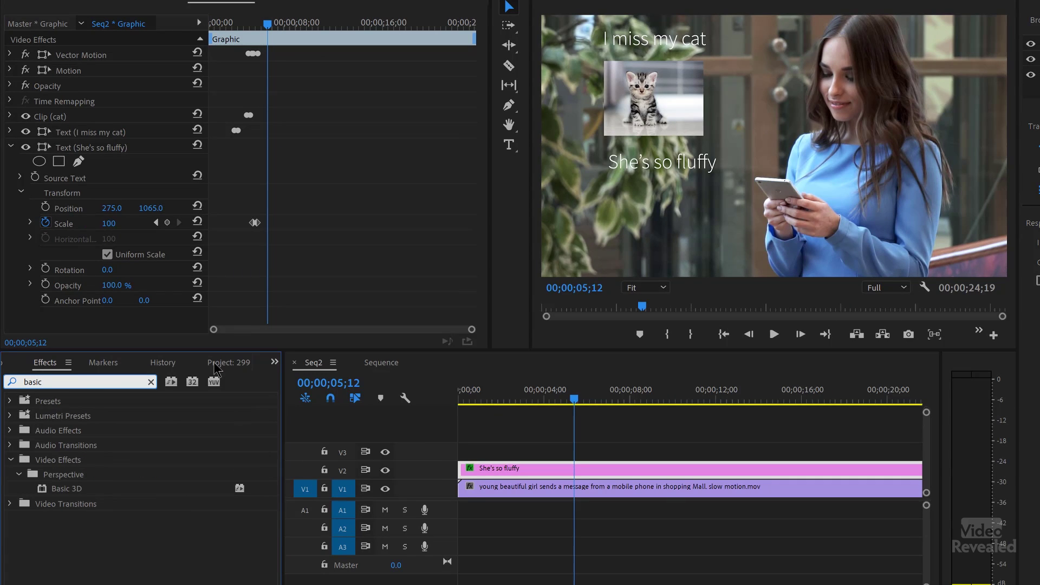
double_click(71, 489)
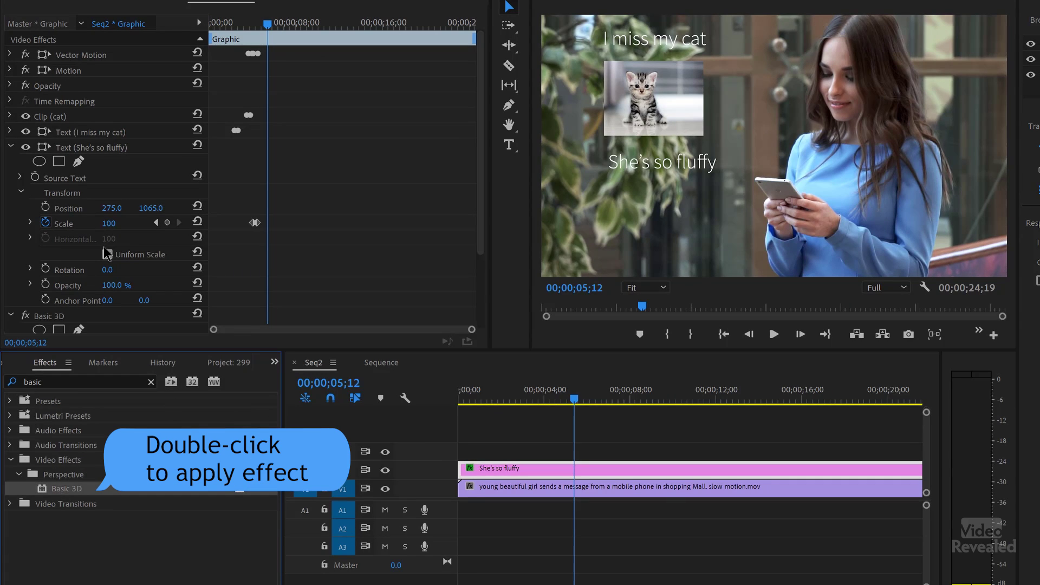
Set Basic 3D Swivel to -53 and preview the angled graphic.
scroll(139, 267, "down", 1)
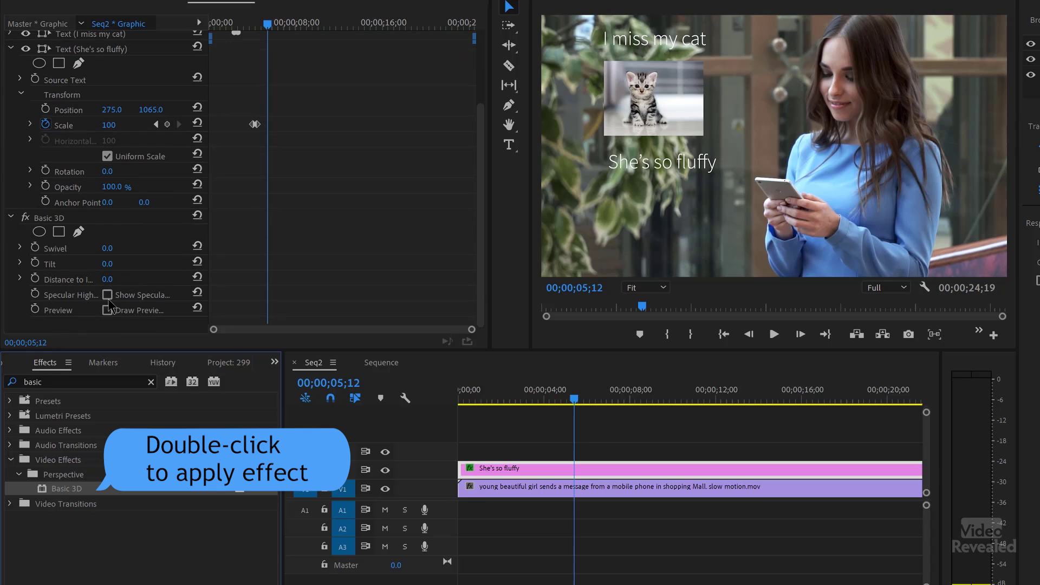
left_click(107, 249)
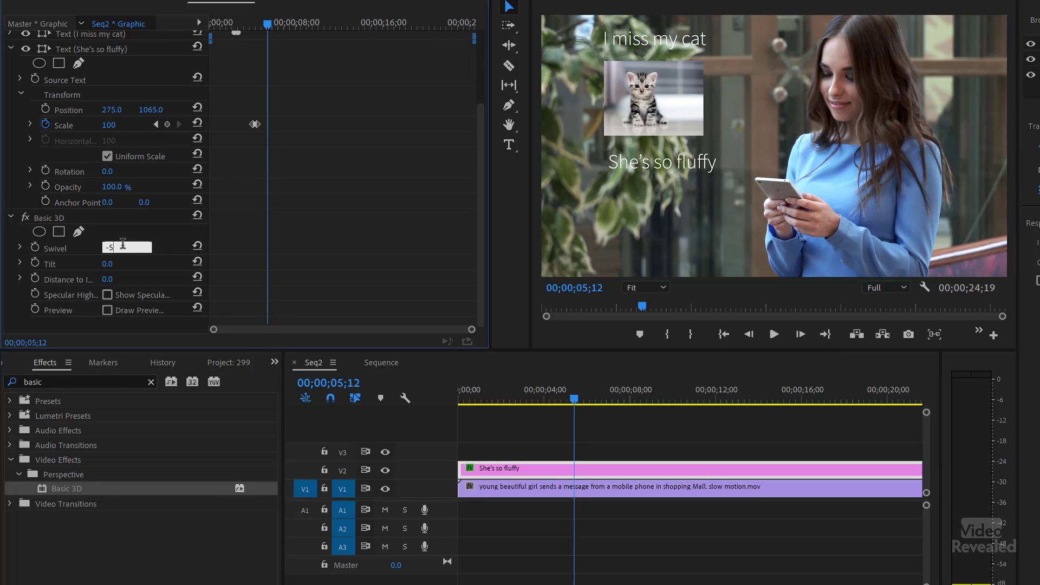
key("Return")
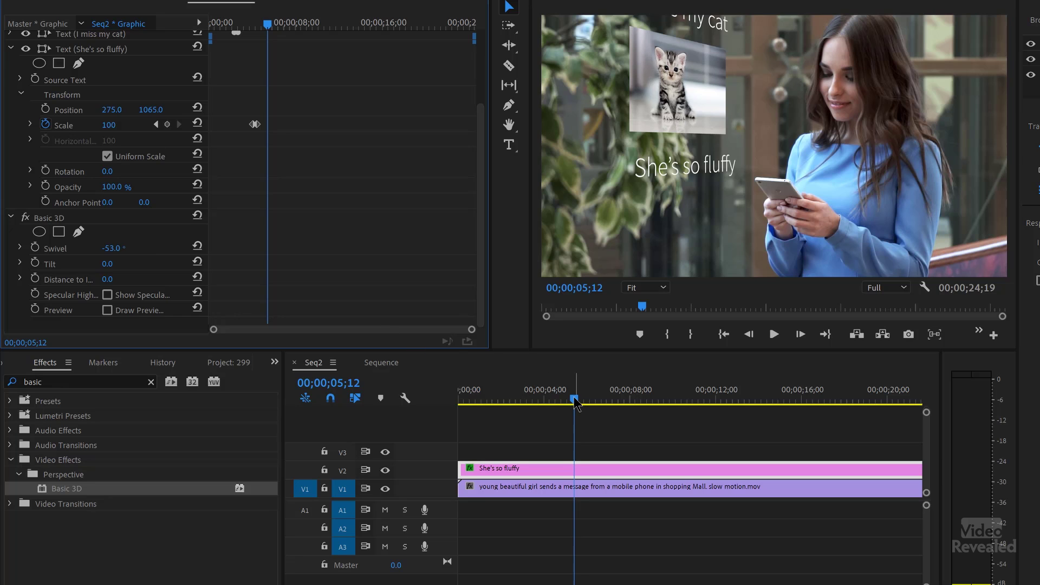
left_click_drag(575, 404, 496, 404)
key("space")
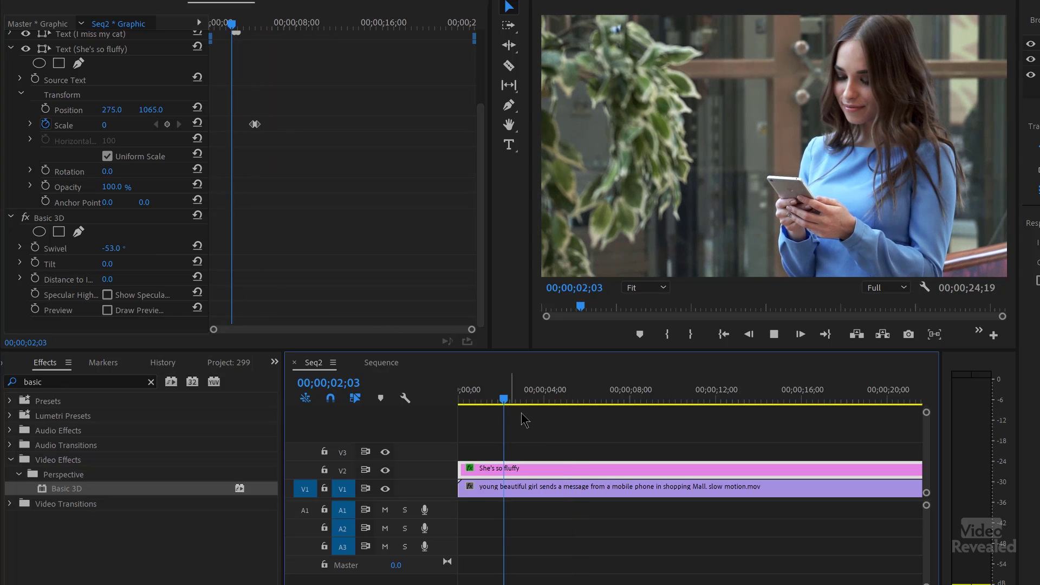
key("space")
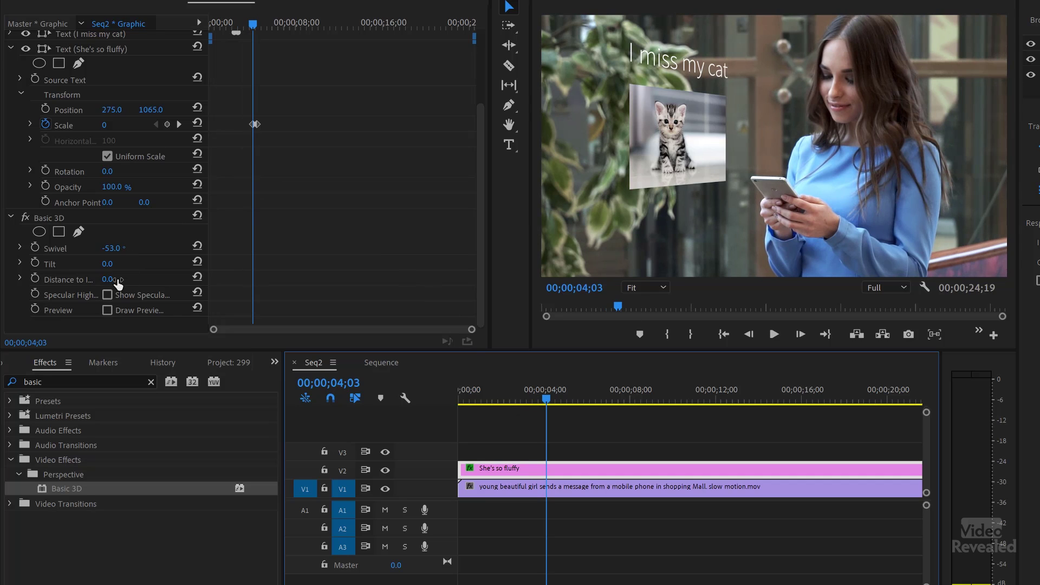
Increase Distance to Image to 29 and play back the adjusted 3D graphic.
left_click_drag(110, 282, 126, 281)
left_click_drag(516, 396, 500, 396)
key("space")
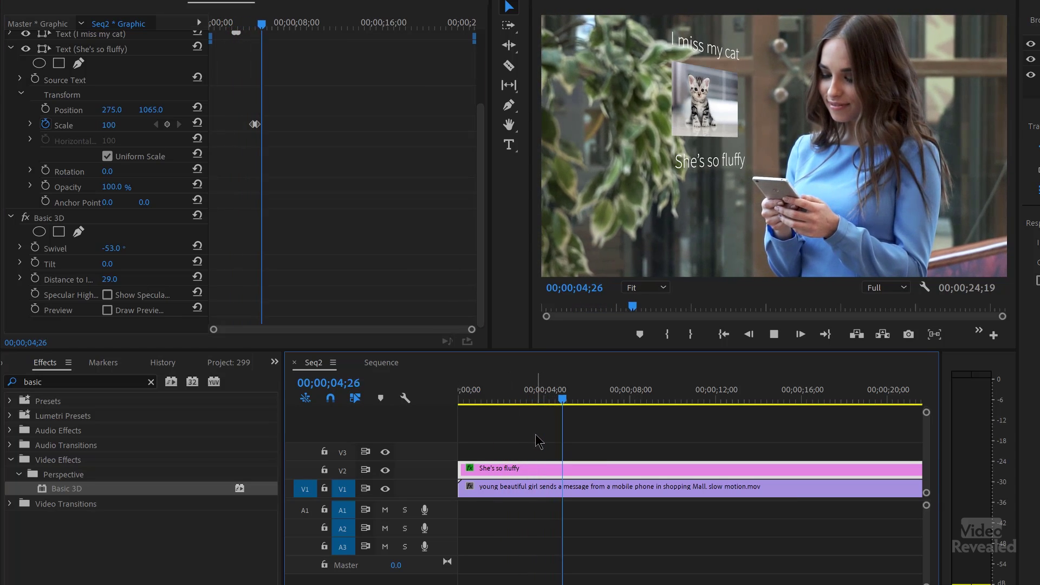
key("space")
Play the finished Sequence and review its ending between 13;04 and 14;07.
left_click(381, 363)
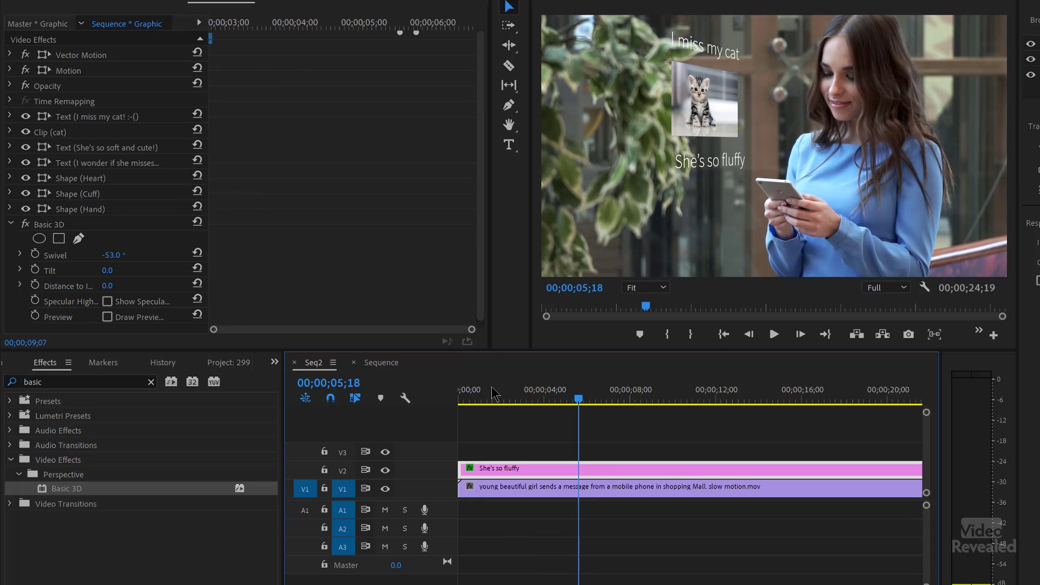
key("space")
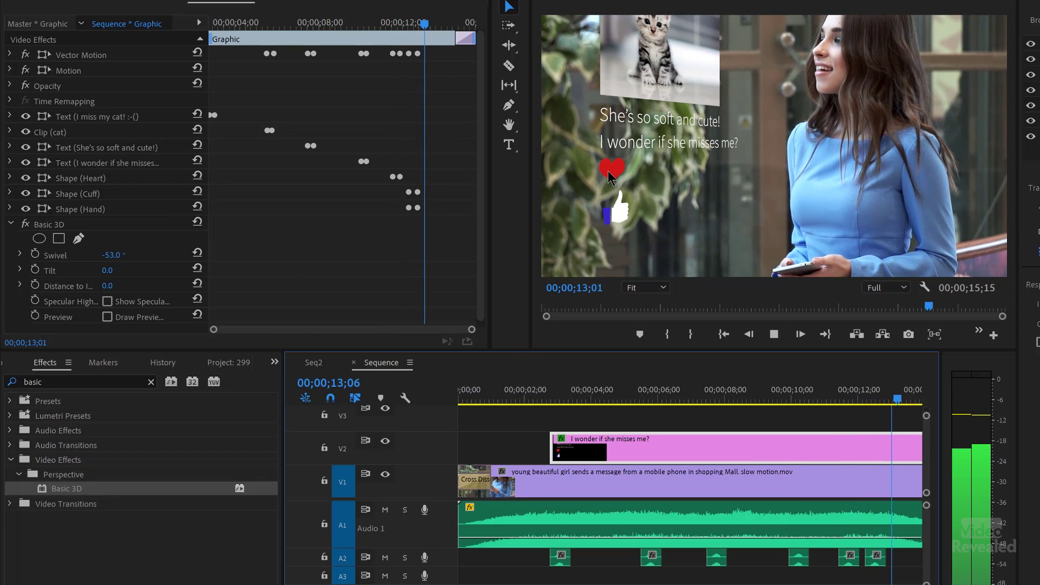
key("space")
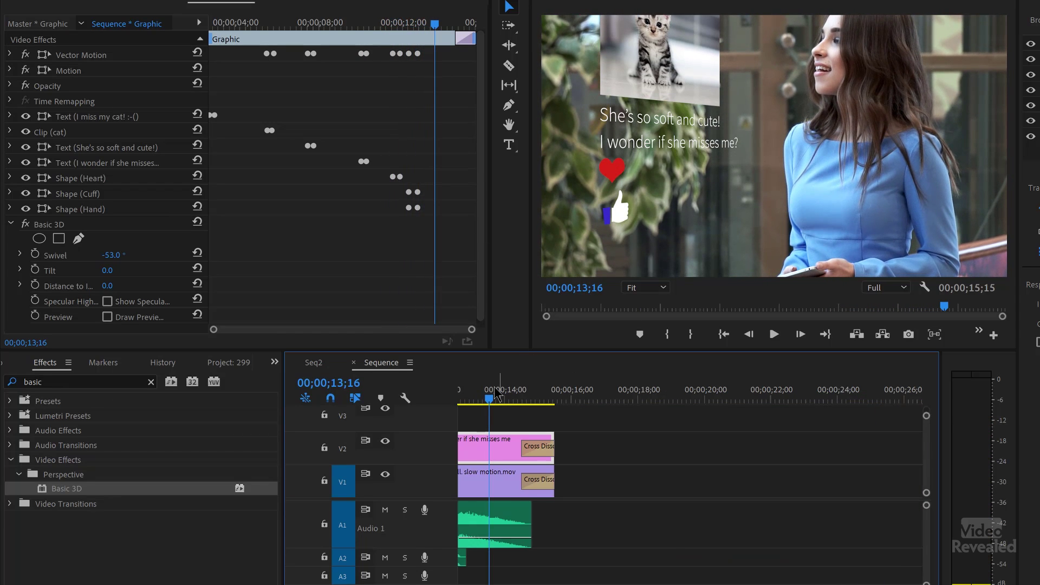
key("backslash")
left_click(843, 393)
left_click(812, 401)
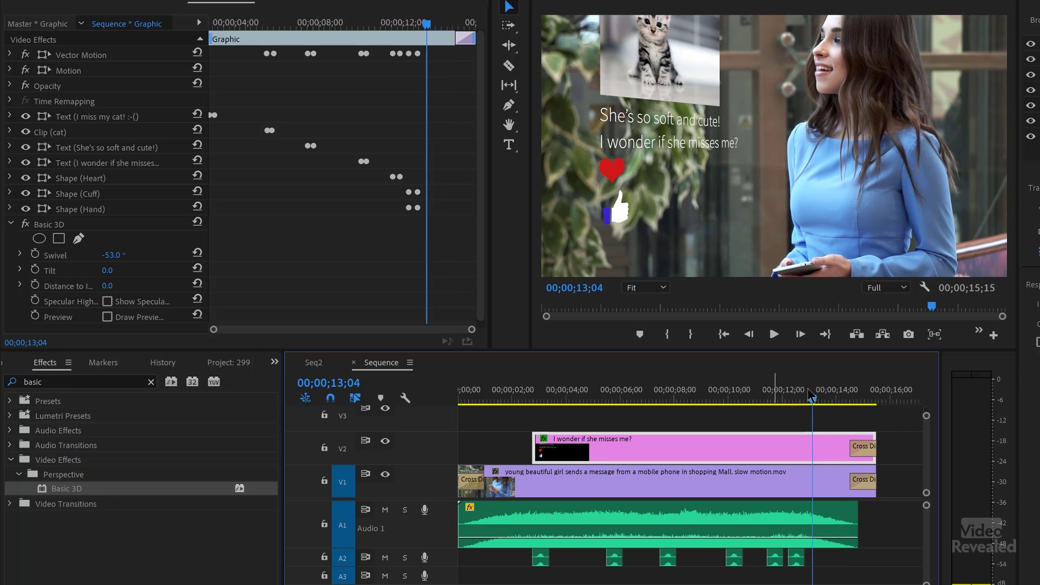
key("space")
key("space")
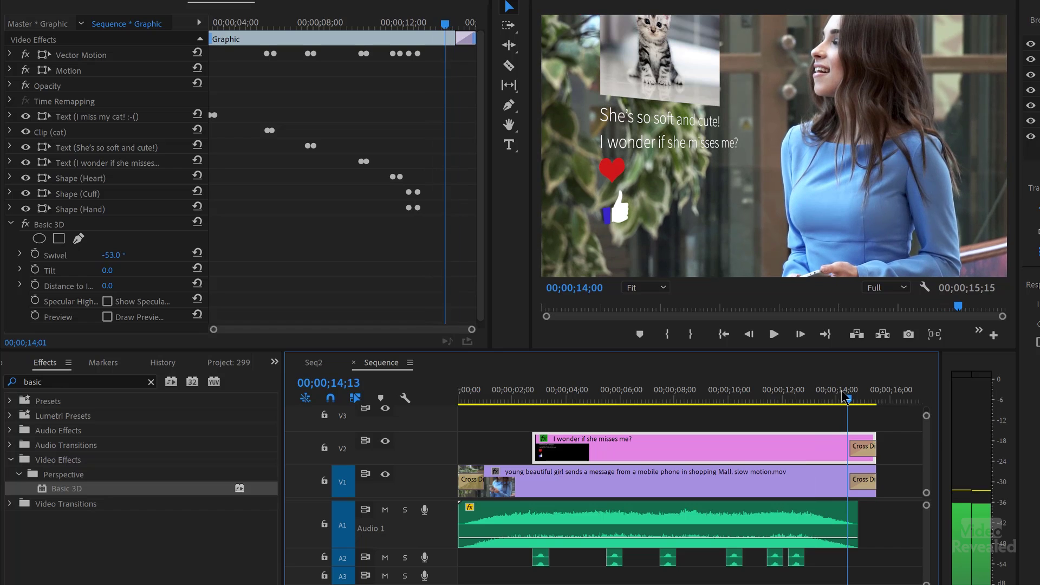
Return to Seq2 at about 08;14 and collapse the text and Basic 3D properties.
left_click(311, 363)
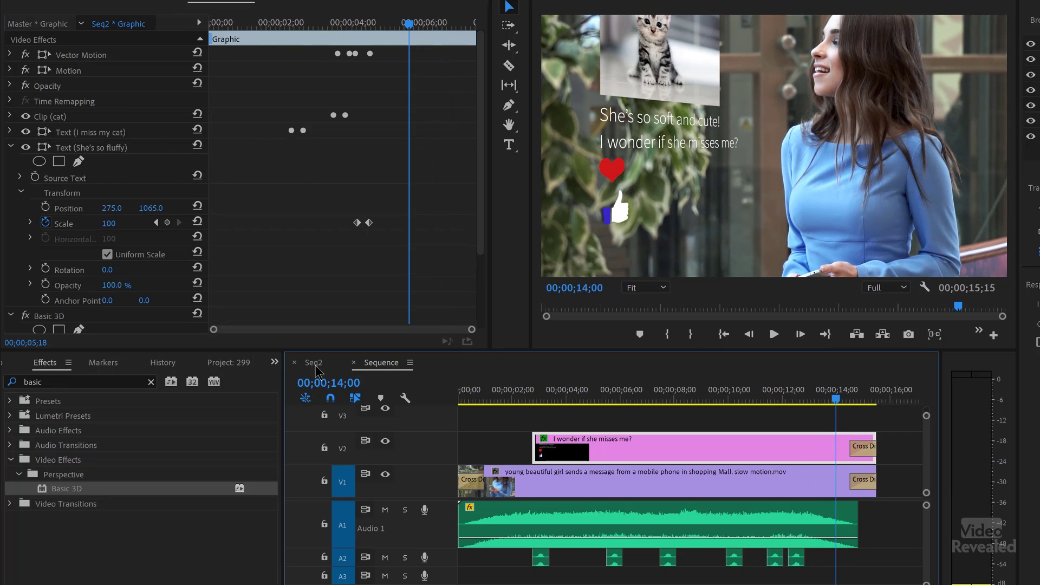
left_click_drag(623, 387, 640, 390)
left_click(9, 147)
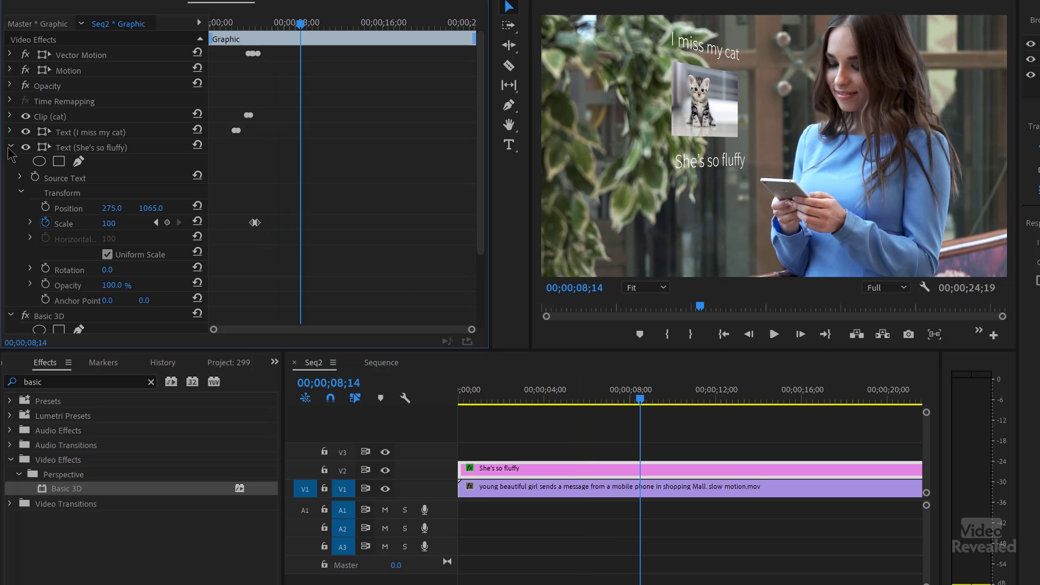
left_click(10, 162)
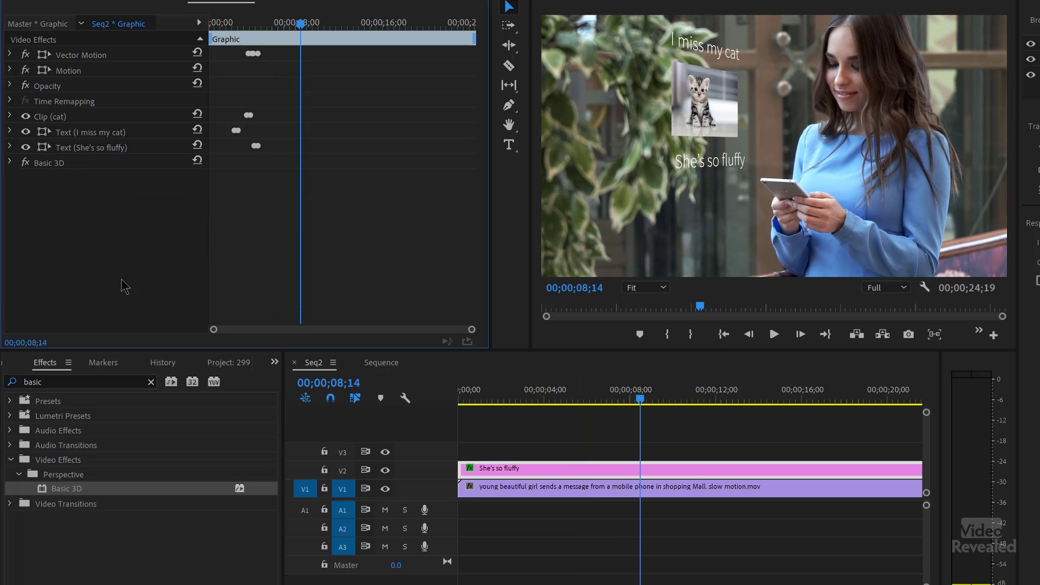
left_click(594, 470)
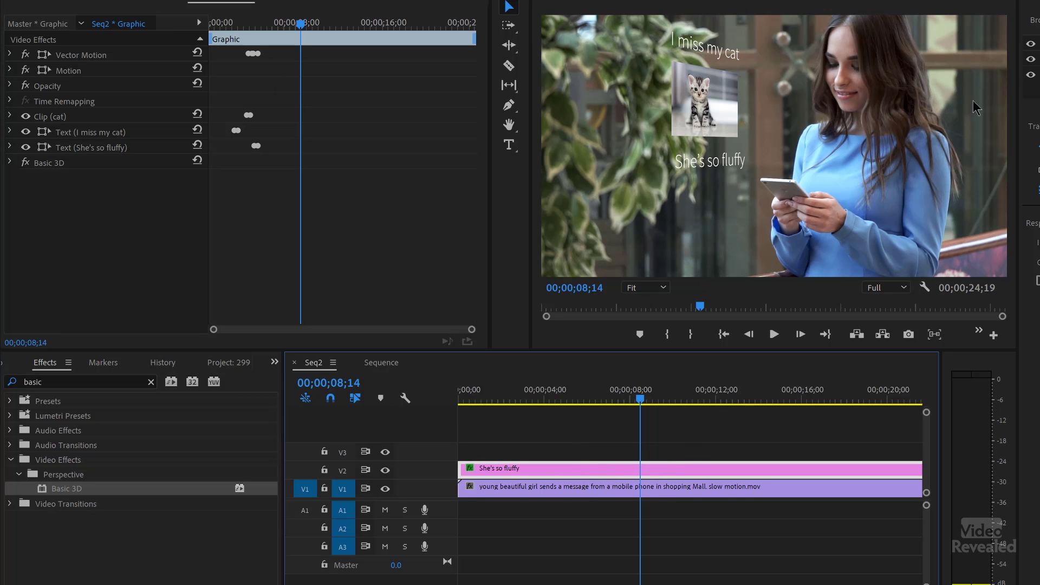
In the Graphics workspace's template browser, exclude Local Templates Folder and show only Adobe Mogrts.
key("alt+shift+3")
left_click(975, 36)
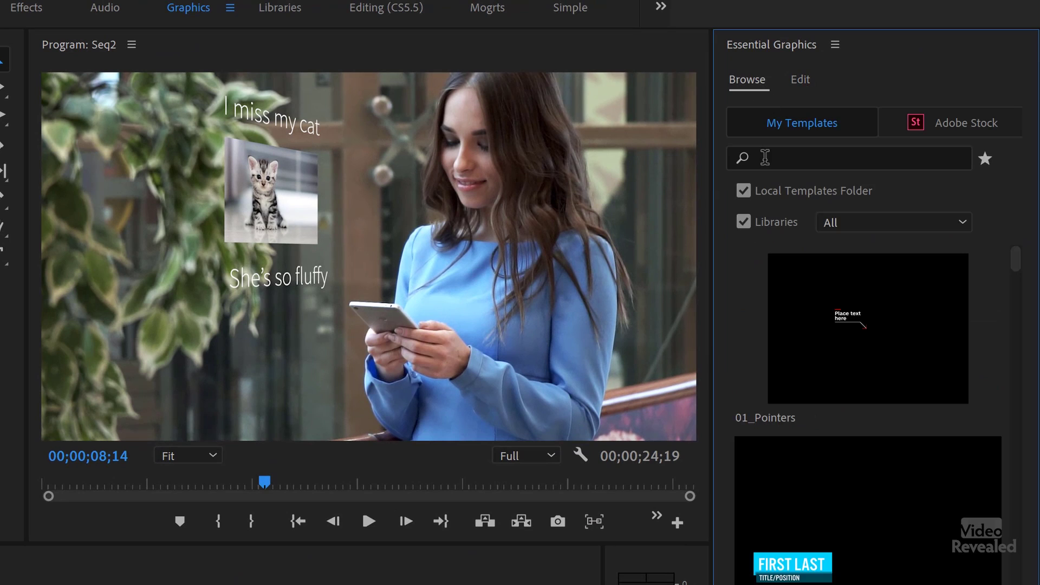
left_click(786, 196)
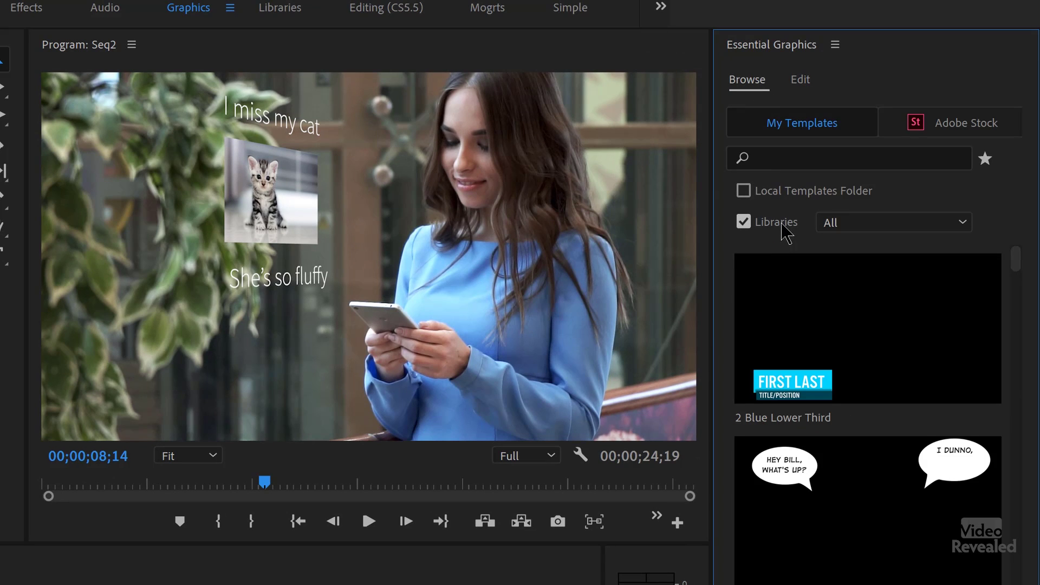
left_click(864, 236)
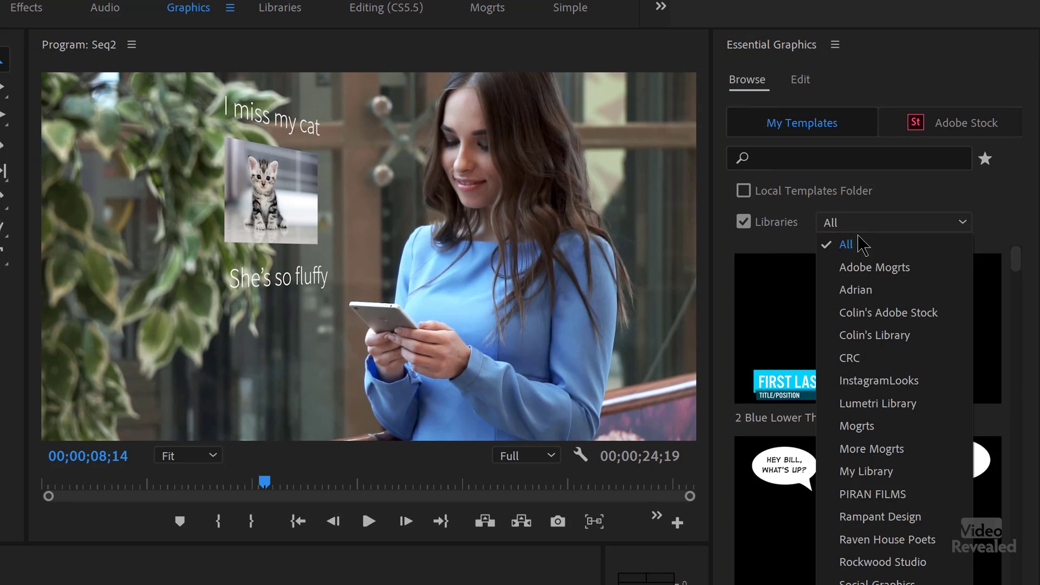
left_click(880, 265)
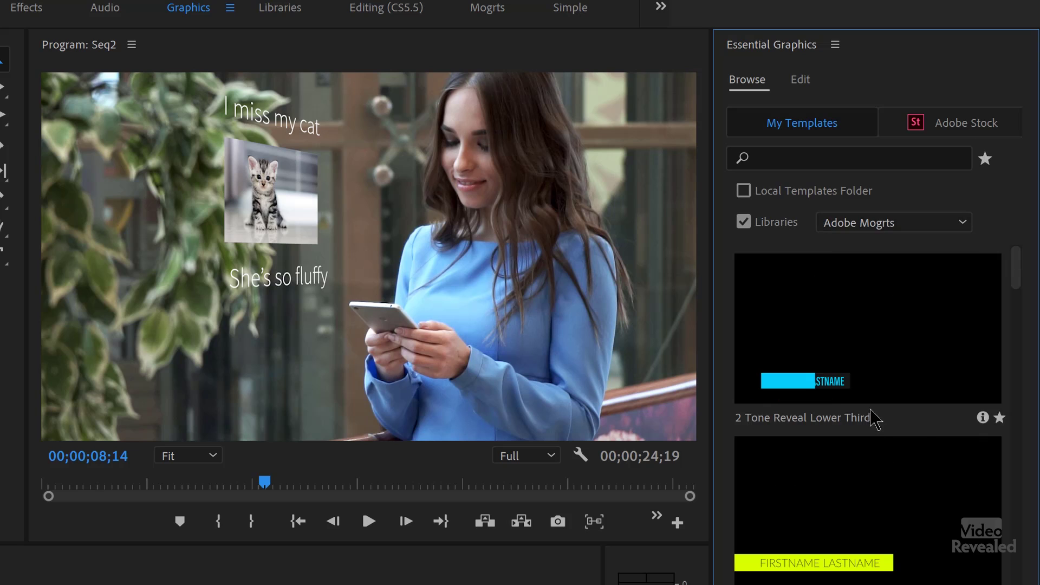
Find the Hearts Counter template in the browser and drag it toward the timeline.
scroll(873, 420, "down", 10)
scroll(880, 430, "down", 10)
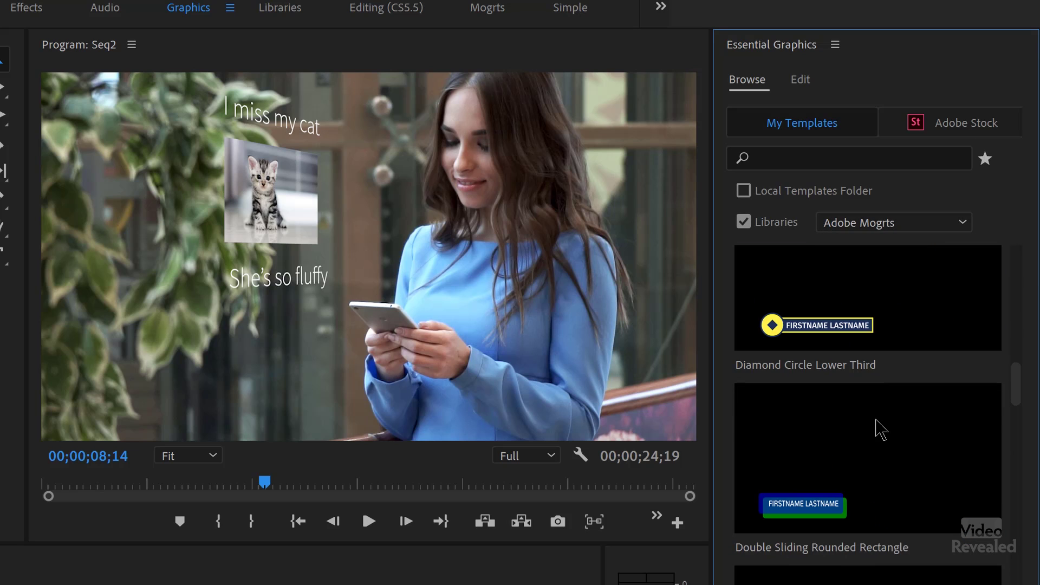
scroll(883, 429, "down", 10)
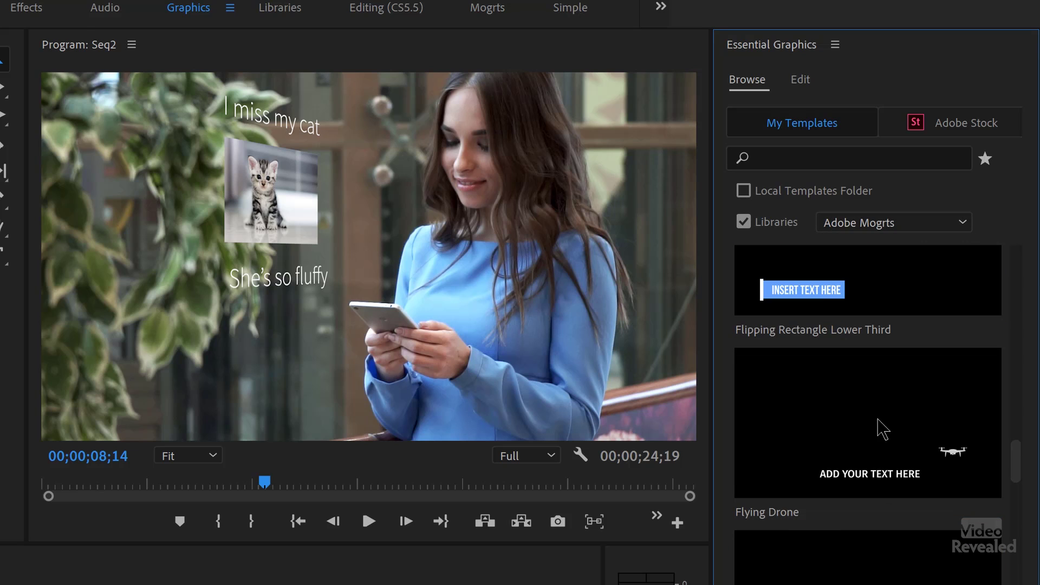
scroll(882, 428, "down", 10)
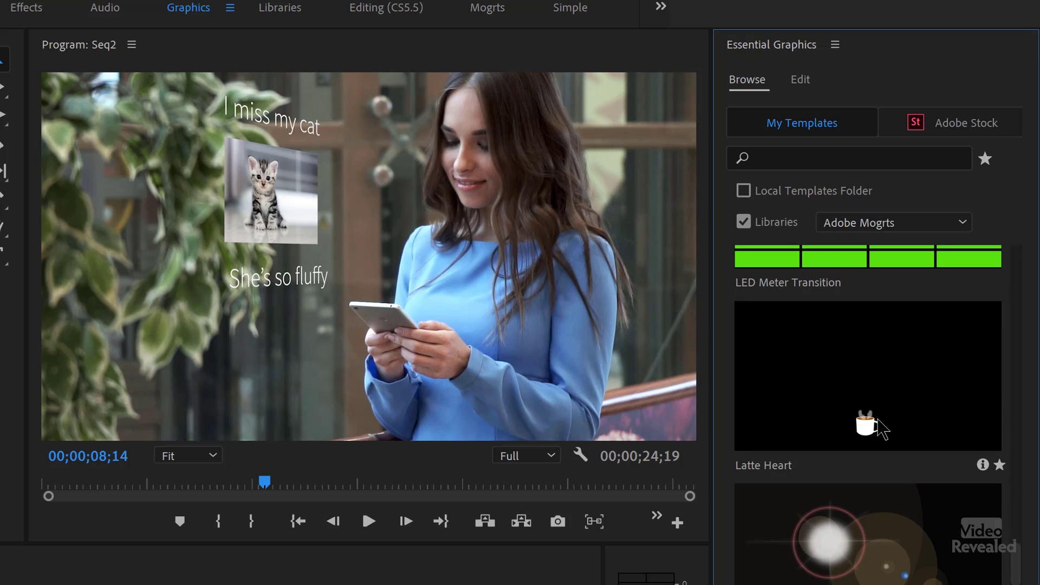
scroll(880, 426, "up", 2)
left_click_drag(880, 401, 491, 577)
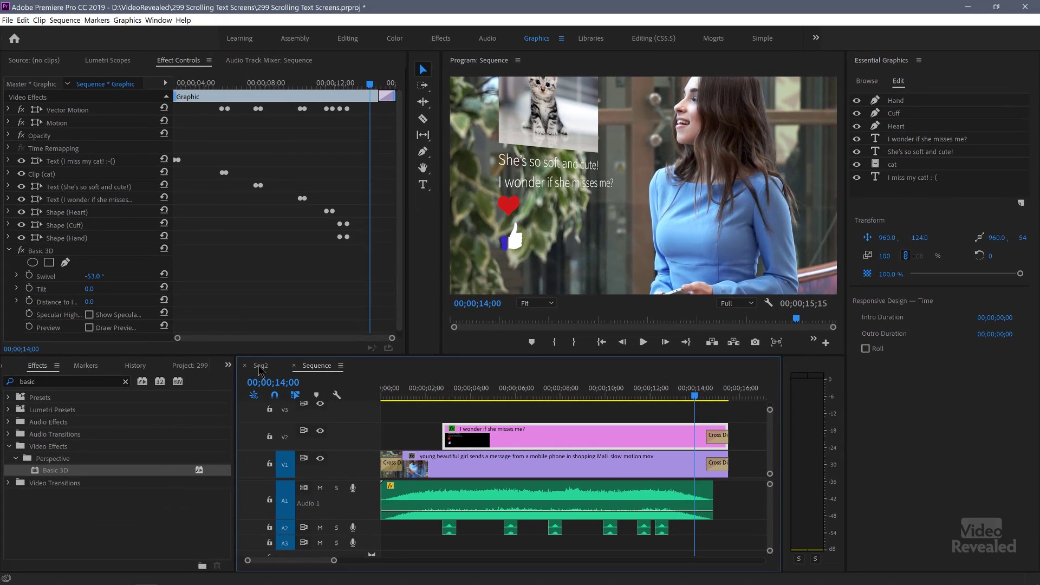
Place the Hearts Counter template on Seq2's V3 track starting at 05;29.
left_click(260, 366)
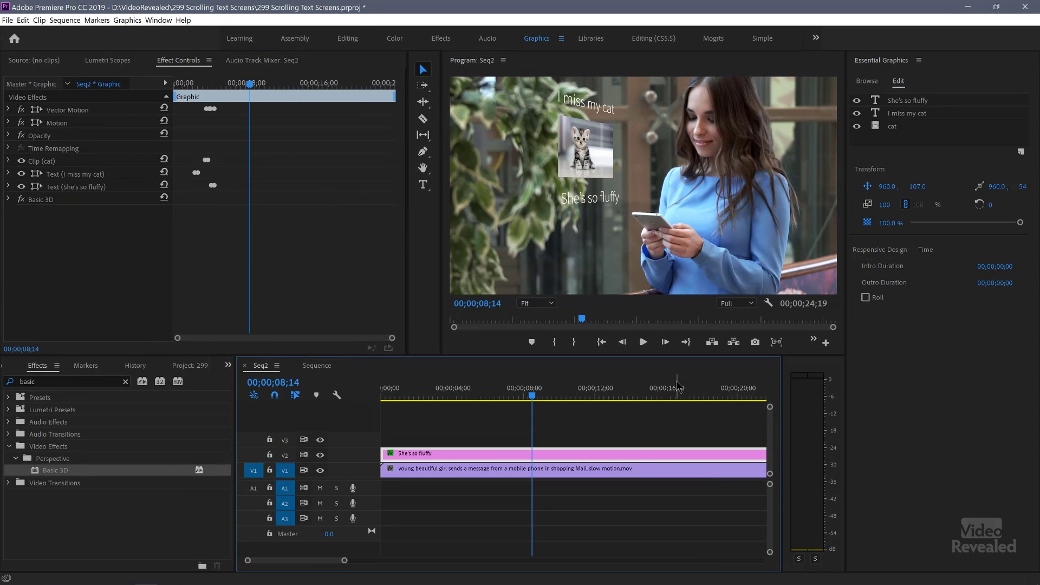
left_click(686, 421)
key("minus")
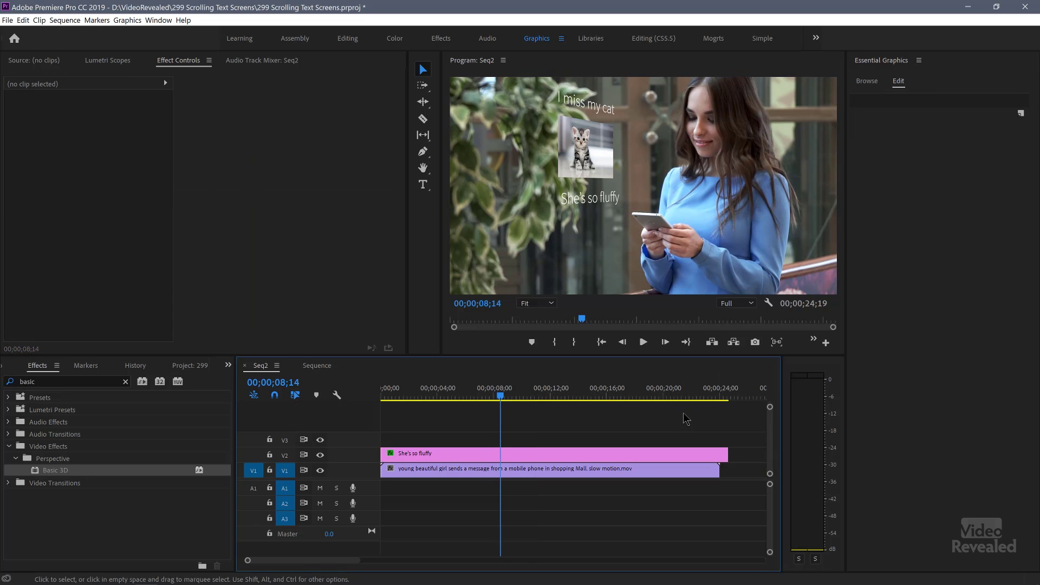
left_click_drag(700, 389, 732, 389)
mouse_move(486, 388)
left_mouse_down()
mouse_move(441, 389)
mouse_move(467, 391)
left_mouse_up()
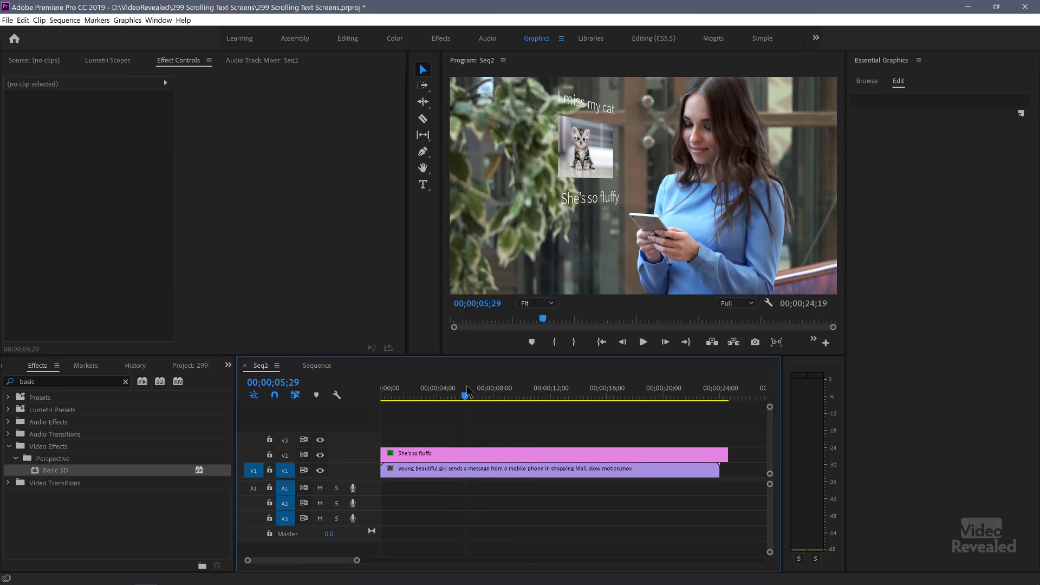
left_click(869, 83)
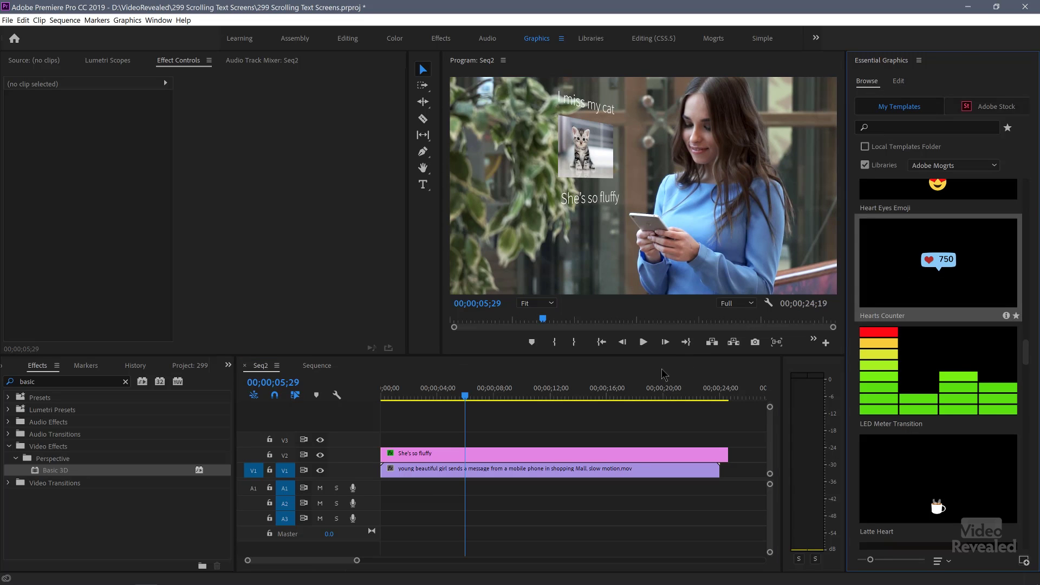
left_click_drag(664, 374, 473, 444)
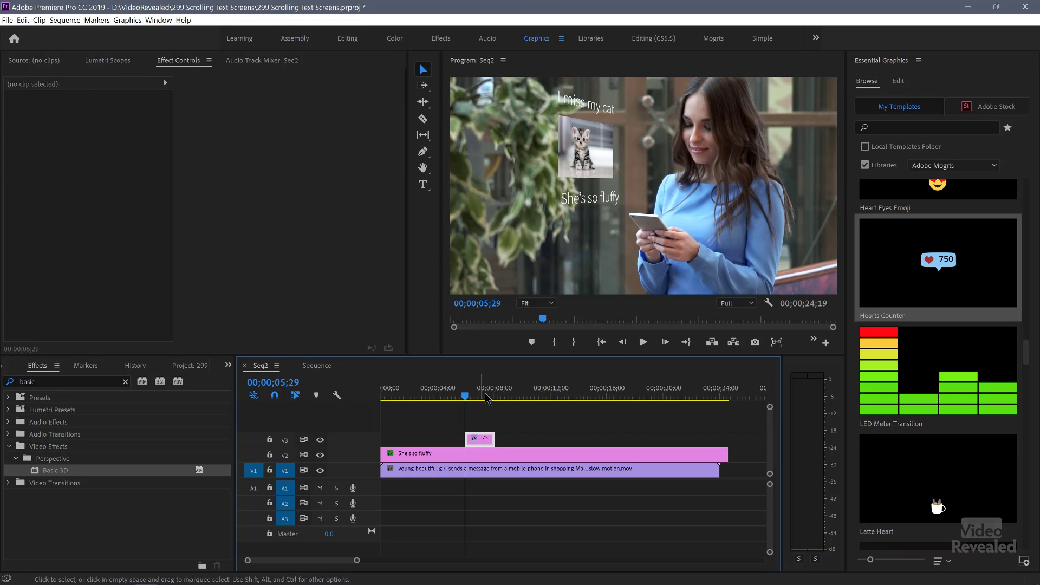
left_click(484, 396)
Hide track V3's 750 heart bubble and paste its heart shape into the chat graphic.
left_click(625, 180)
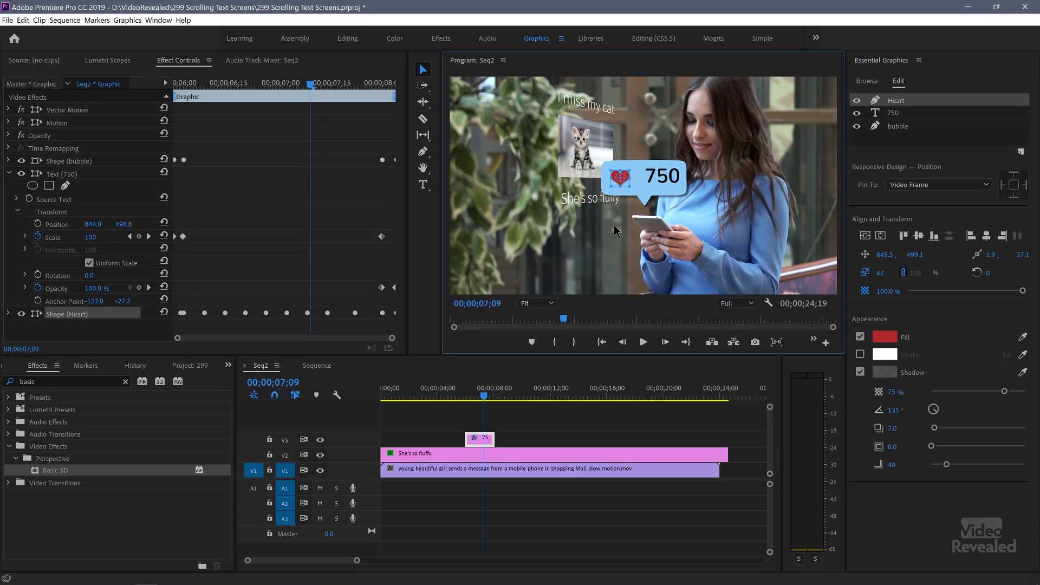
left_click_drag(450, 388, 427, 388)
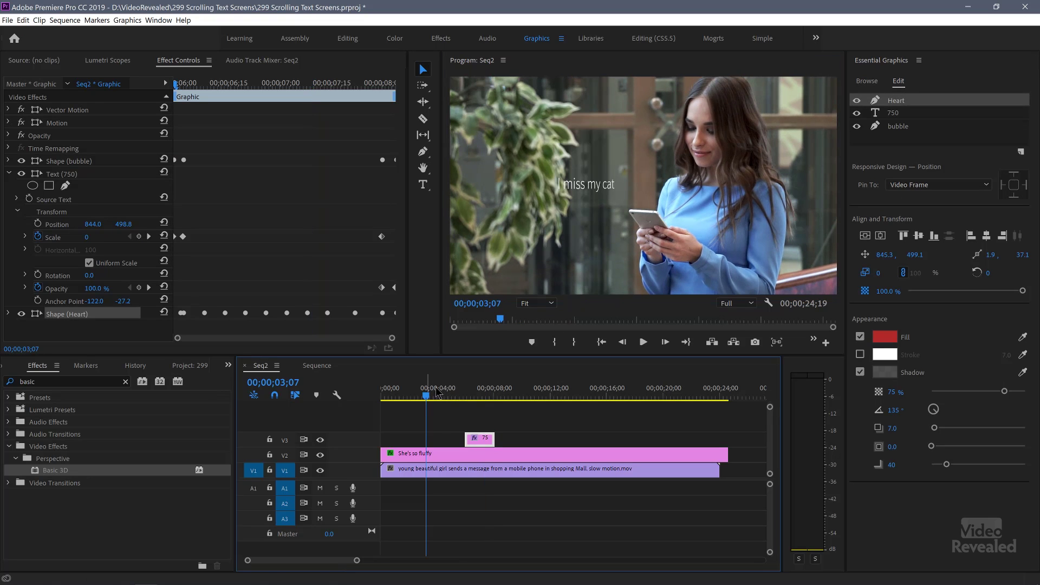
left_click(443, 457)
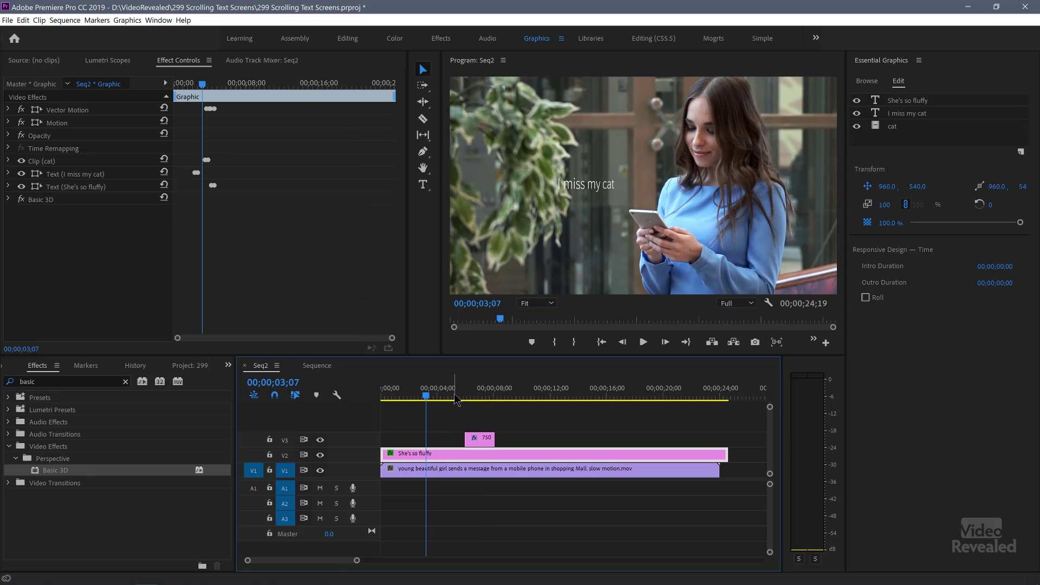
left_click_drag(217, 85, 233, 87)
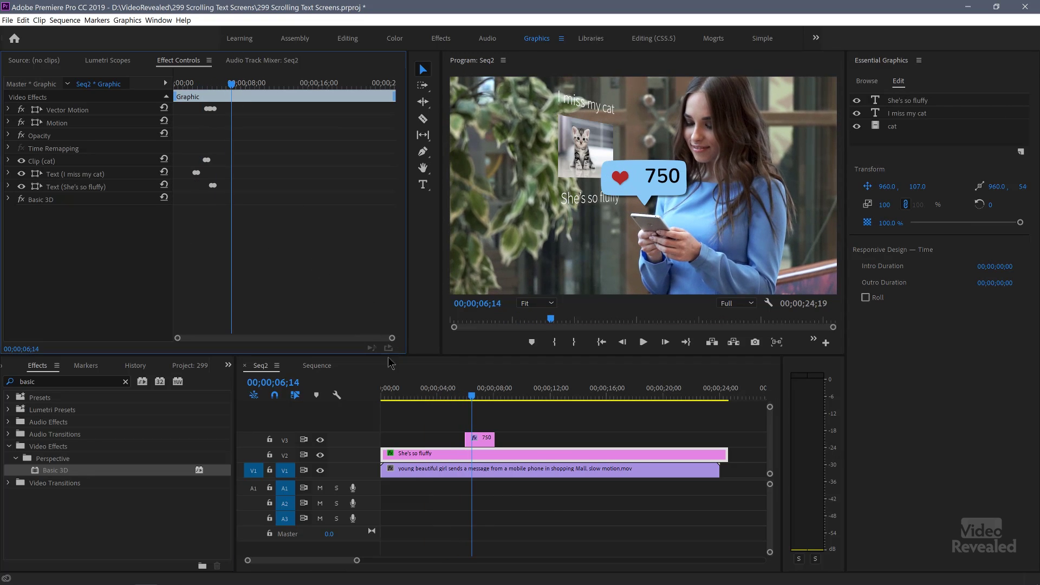
left_click(320, 440)
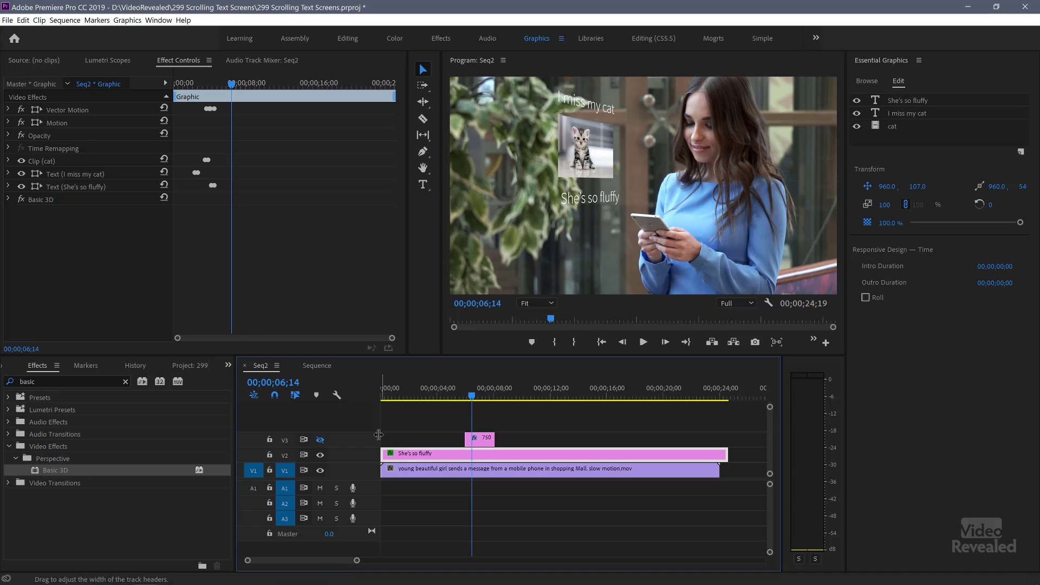
key("ctrl+v")
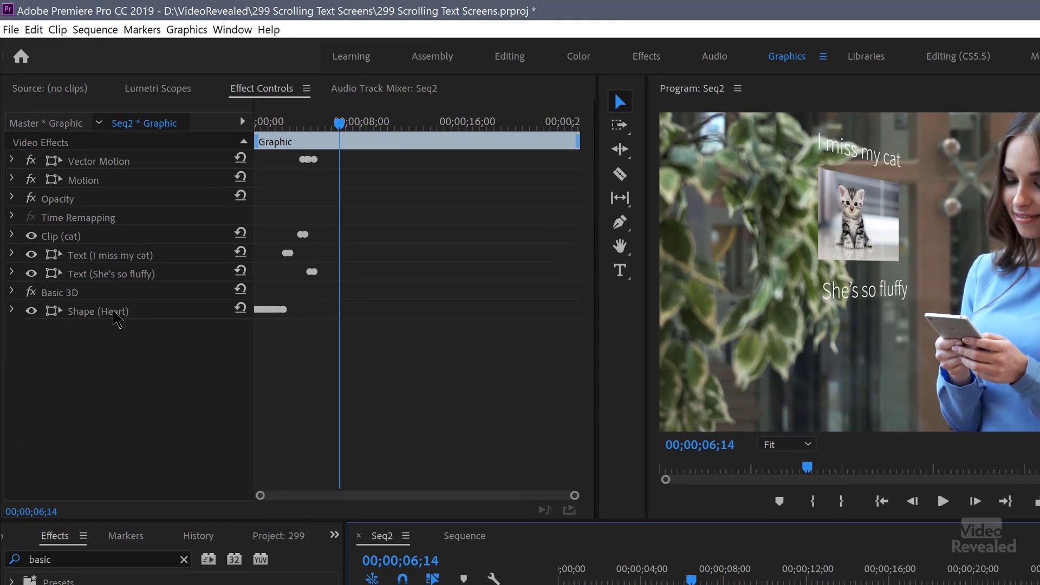
Move the Shape (Heart) layer above Basic 3D in Effect Controls.
left_click(12, 310)
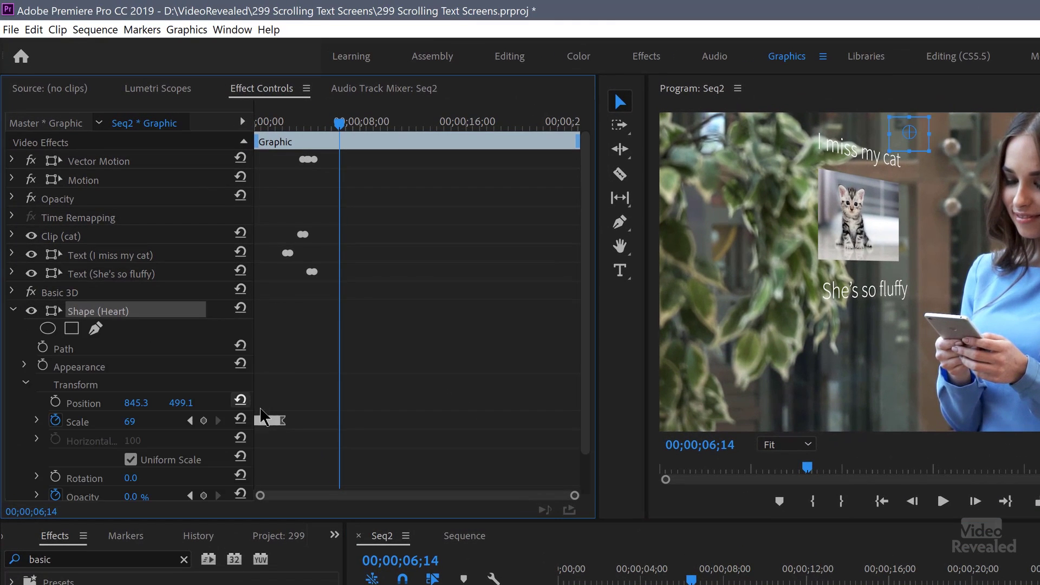
mouse_move(340, 124)
left_mouse_down()
mouse_move(314, 123)
mouse_move(325, 128)
left_mouse_up()
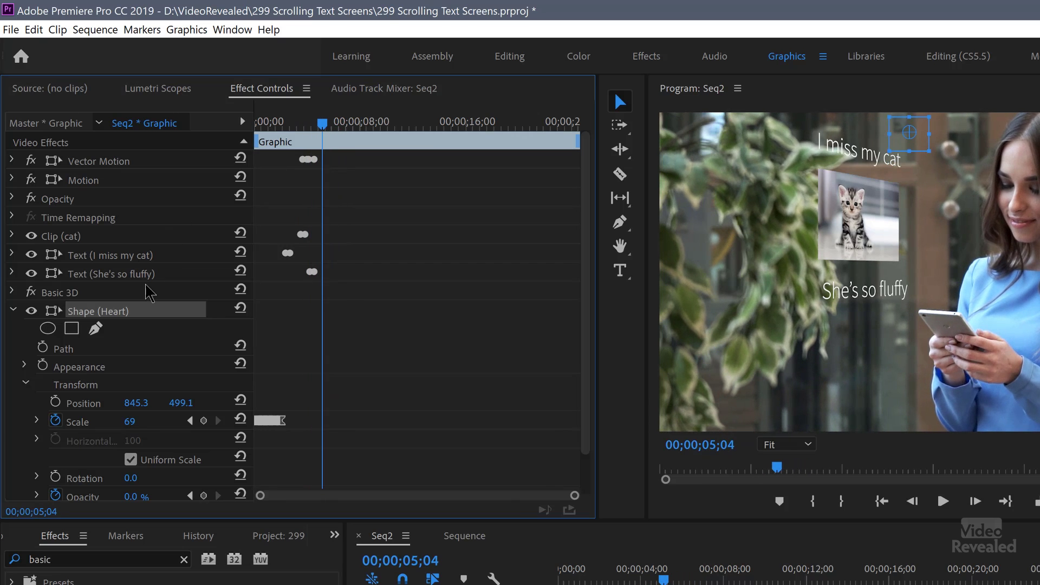
left_click_drag(111, 317, 111, 290)
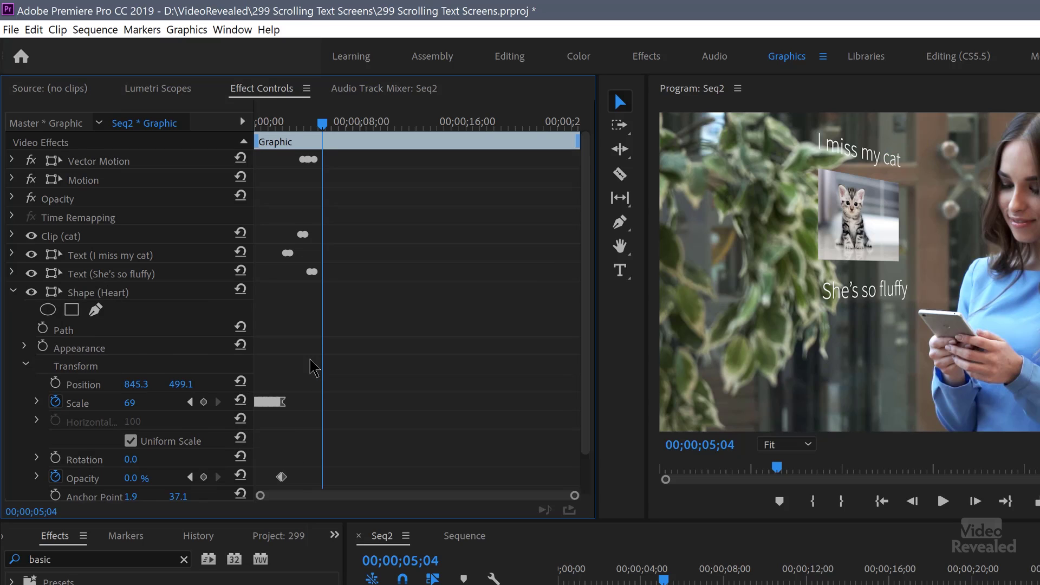
scroll(313, 363, "down", 2)
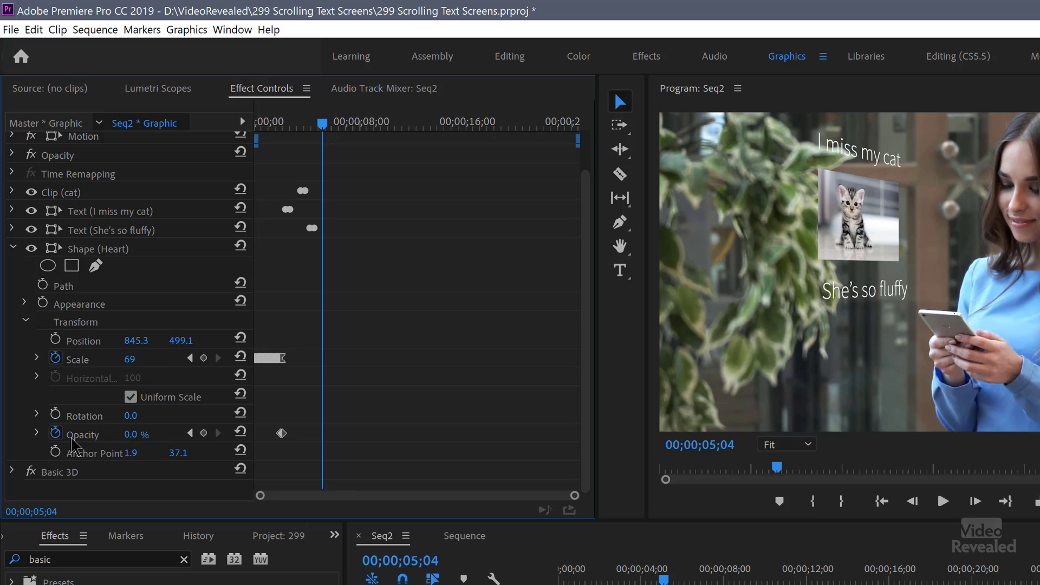
Delete the heart's Opacity and Scale keyframes and set its Opacity to 100%.
left_click(56, 434)
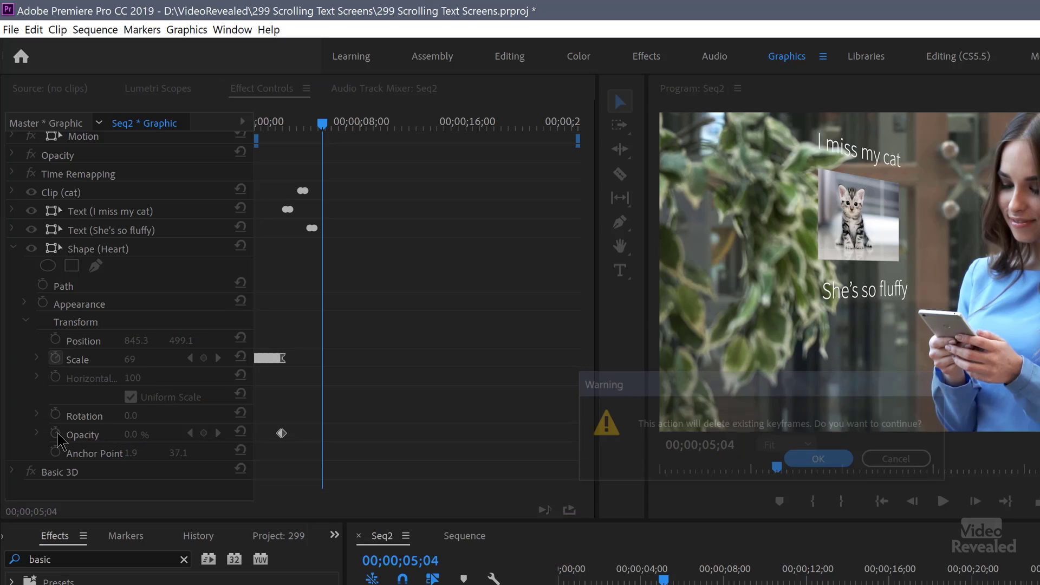
left_click(820, 460)
left_click_drag(131, 434, 179, 434)
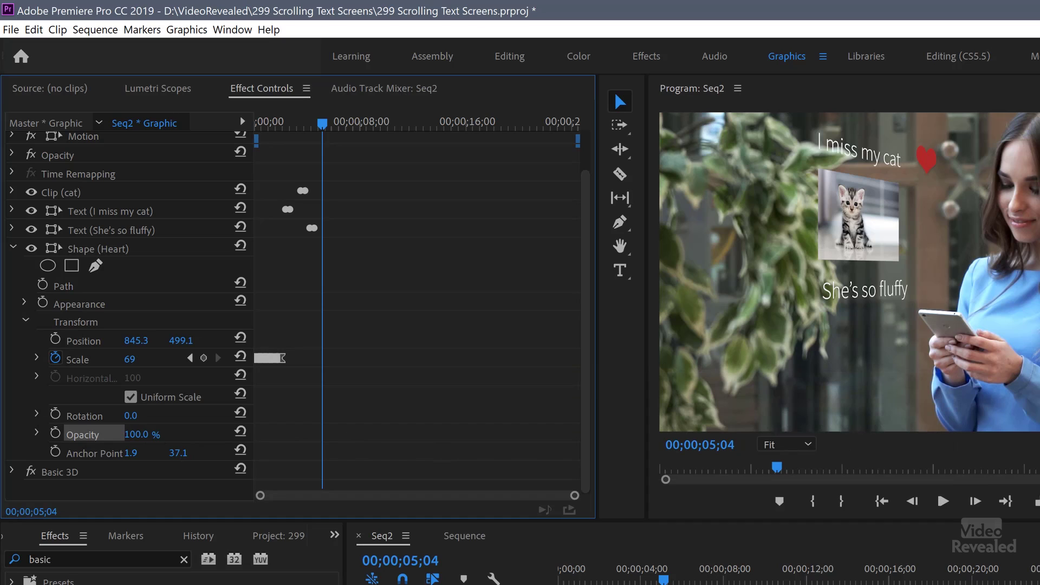
left_click(930, 168)
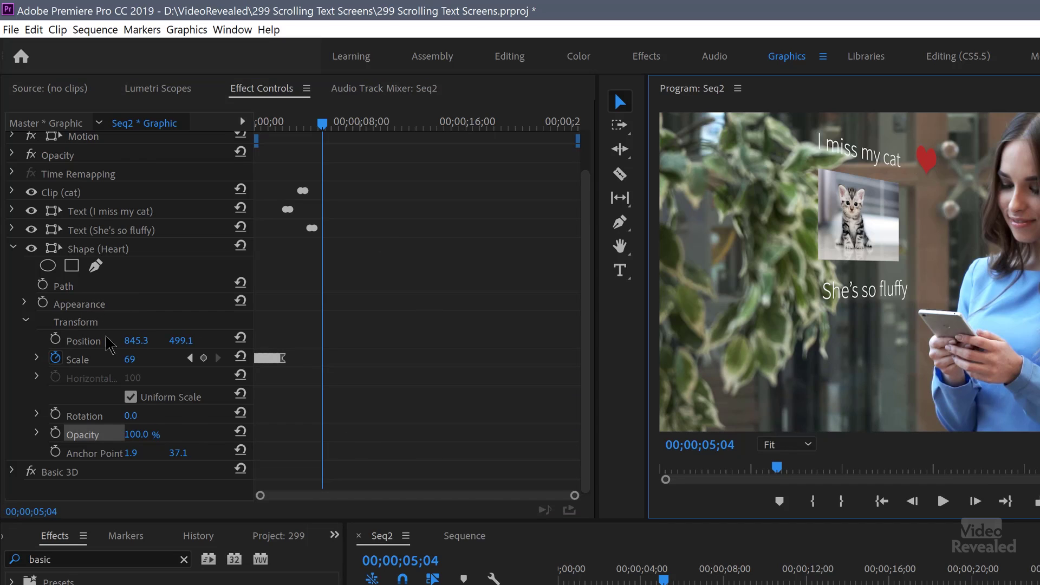
left_click(55, 360)
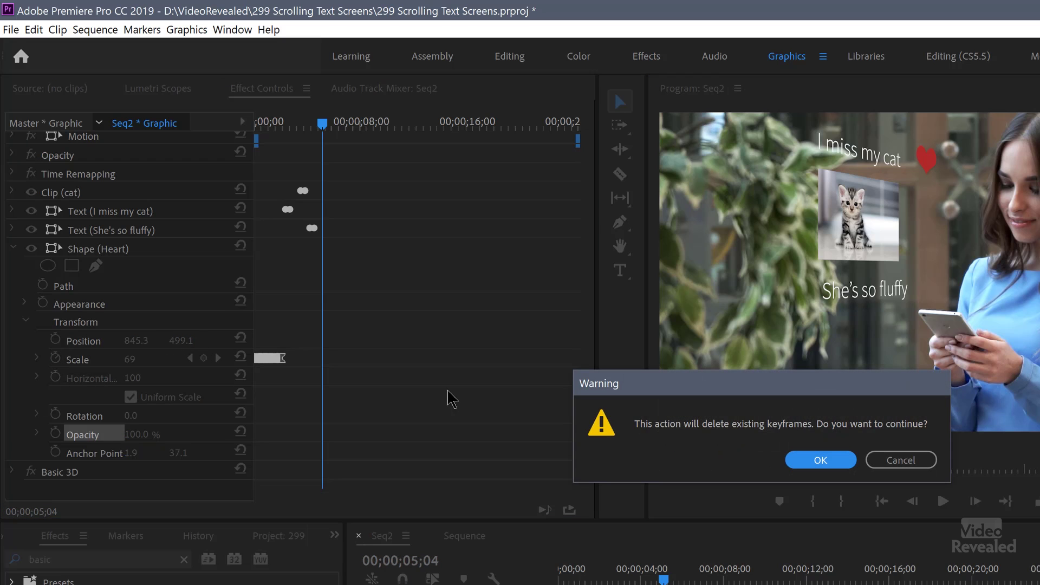
left_click(831, 462)
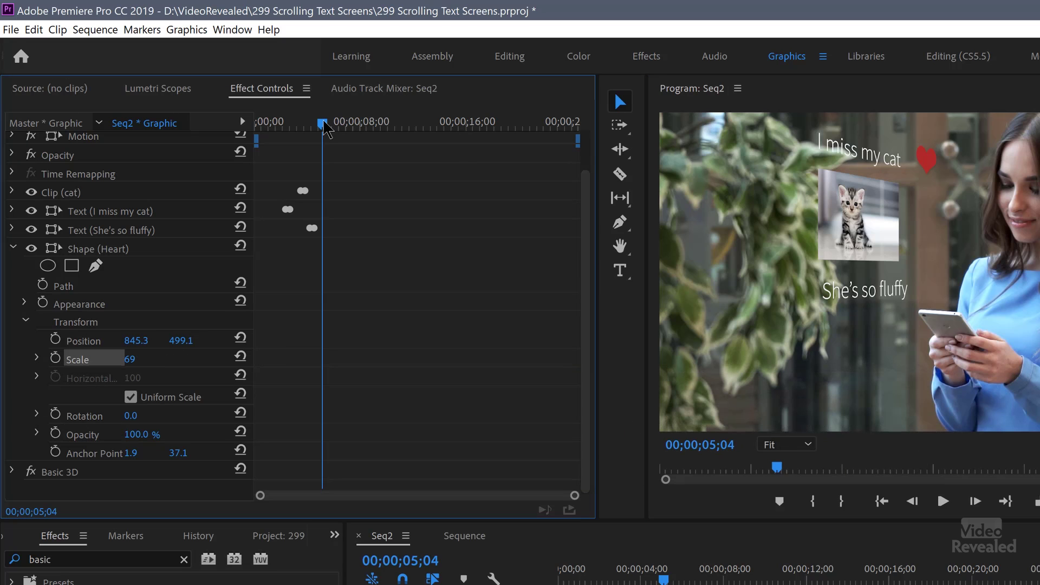
Position the heart at 363.3, 1183.1 under 'She's so fluffy' and keyframe its Scale at 69.
left_click_drag(324, 128, 330, 131)
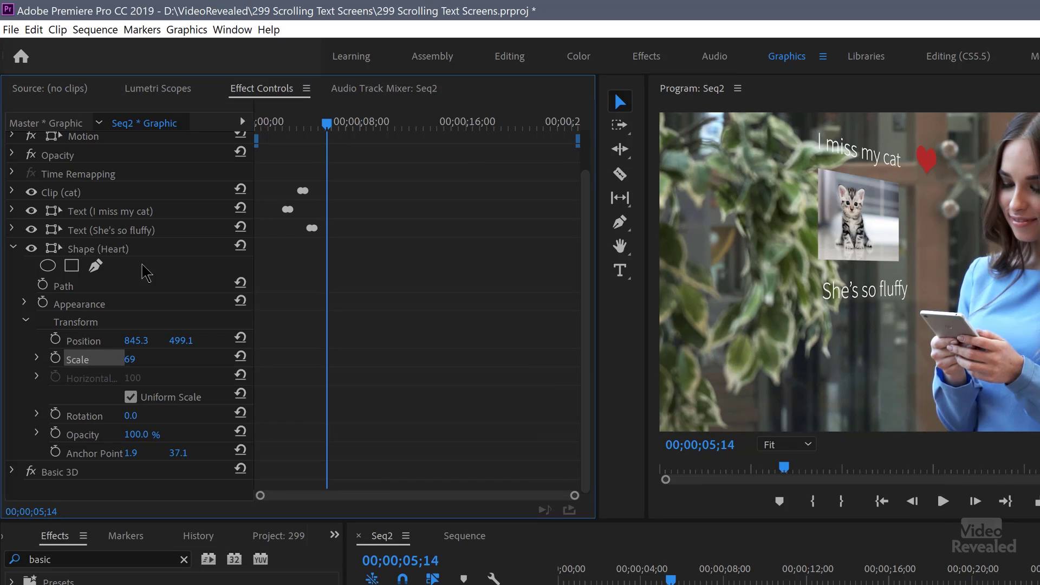
mouse_move(133, 341)
left_mouse_down()
mouse_move(185, 340)
mouse_move(127, 341)
mouse_move(184, 326)
mouse_move(271, 340)
left_mouse_up()
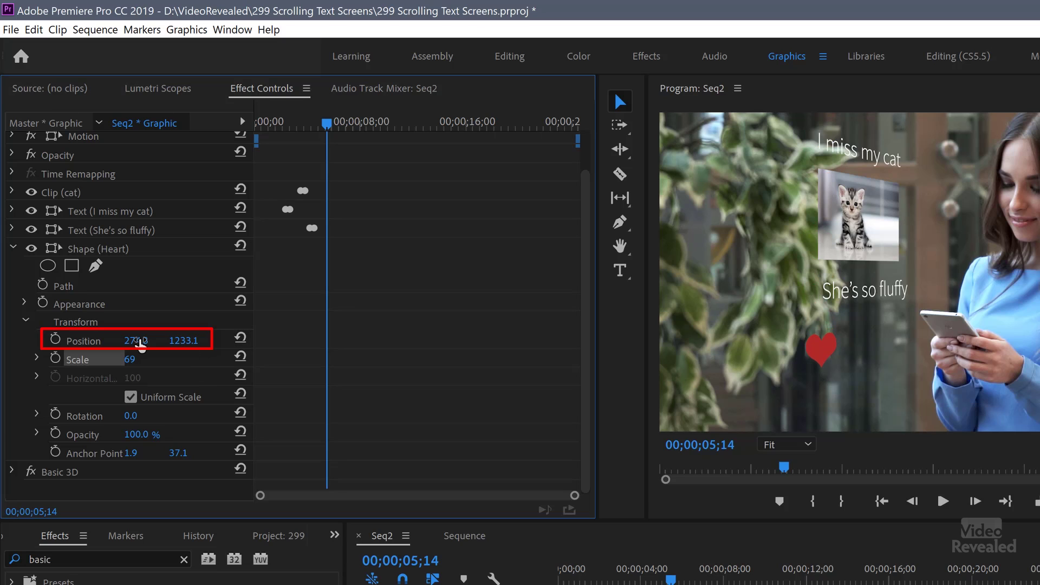
left_click_drag(141, 345, 187, 344)
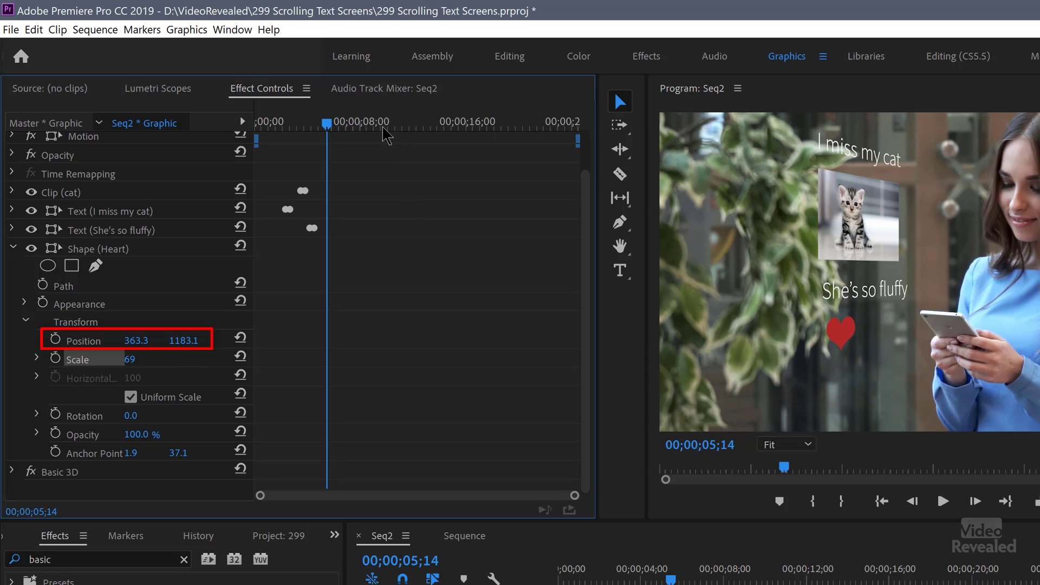
left_click_drag(328, 124, 340, 124)
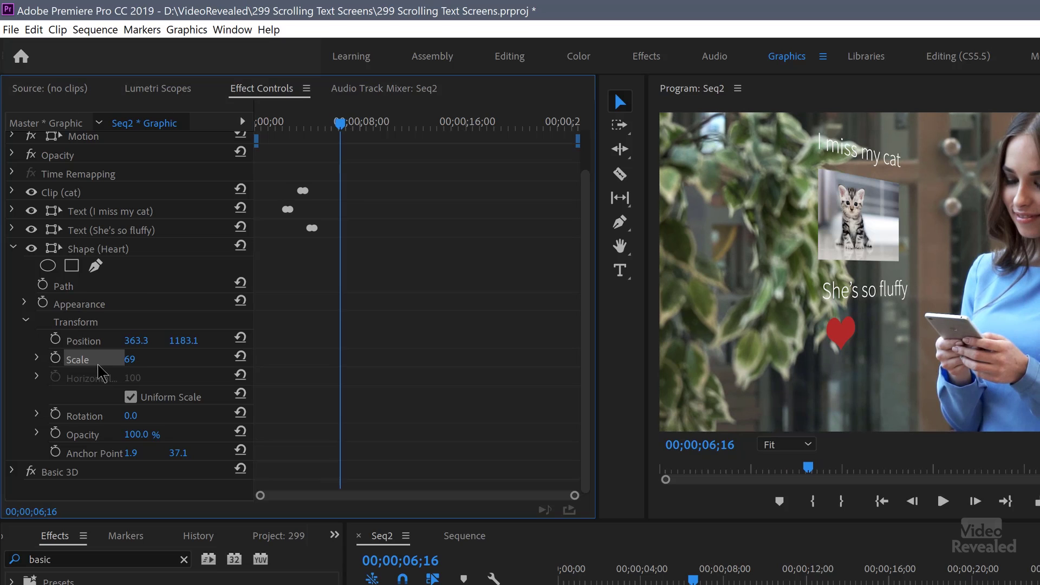
left_click(55, 358)
Keyframe the heart's Shape Scale from 0 to 69 and make the pop-in slightly quicker.
left_click(328, 130)
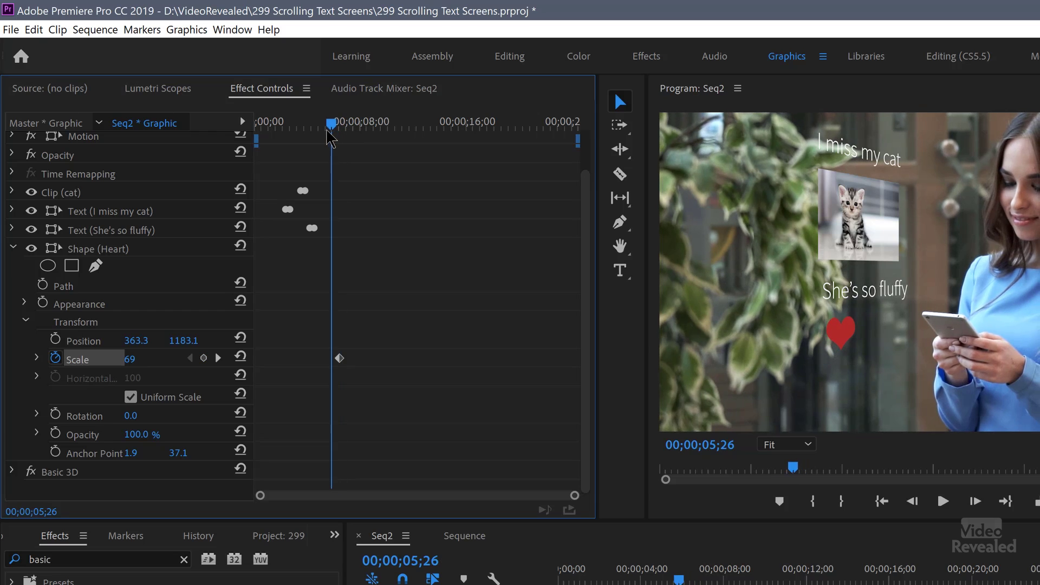
left_click_drag(328, 132, 328, 132)
left_click(130, 359)
type("0")
key("Return")
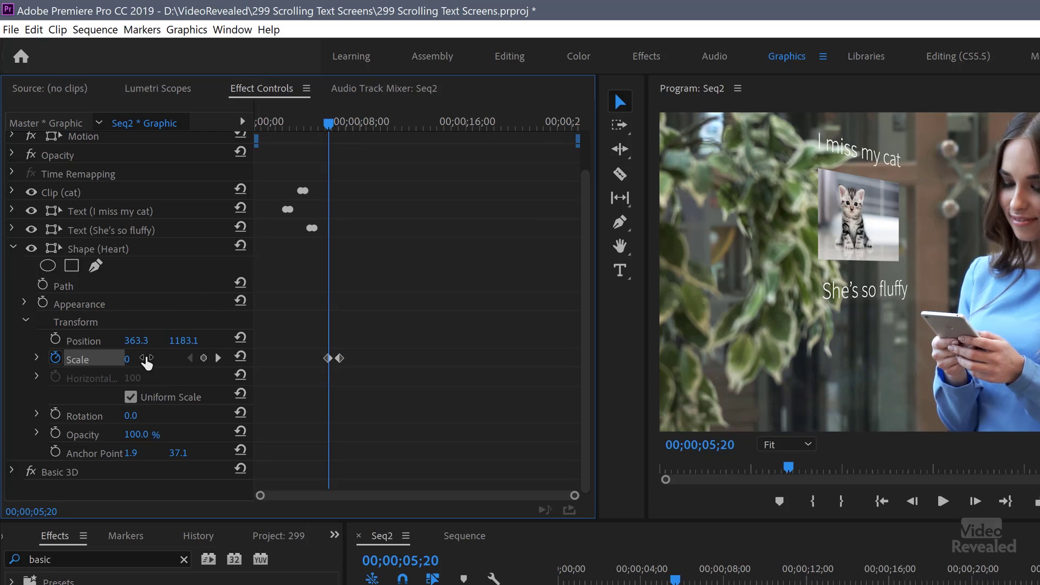
key("space")
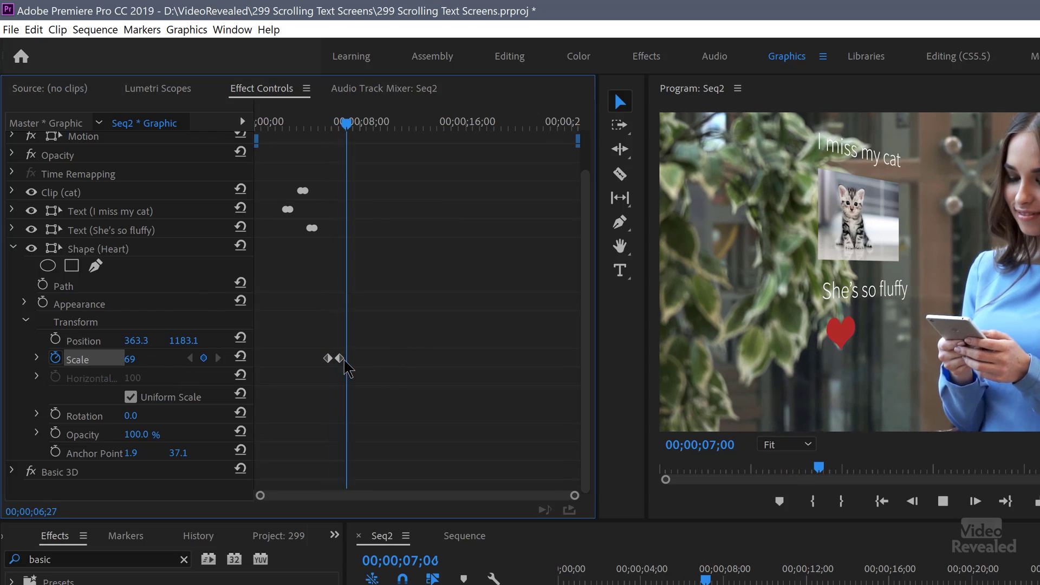
key("space")
left_click_drag(339, 359, 335, 358)
left_click_drag(347, 128, 330, 128)
Keyframe the chat graphic's Vector Motion Position Y from 107.0 to -15.0 at 00;00;06;22.
scroll(336, 183, "up", 2)
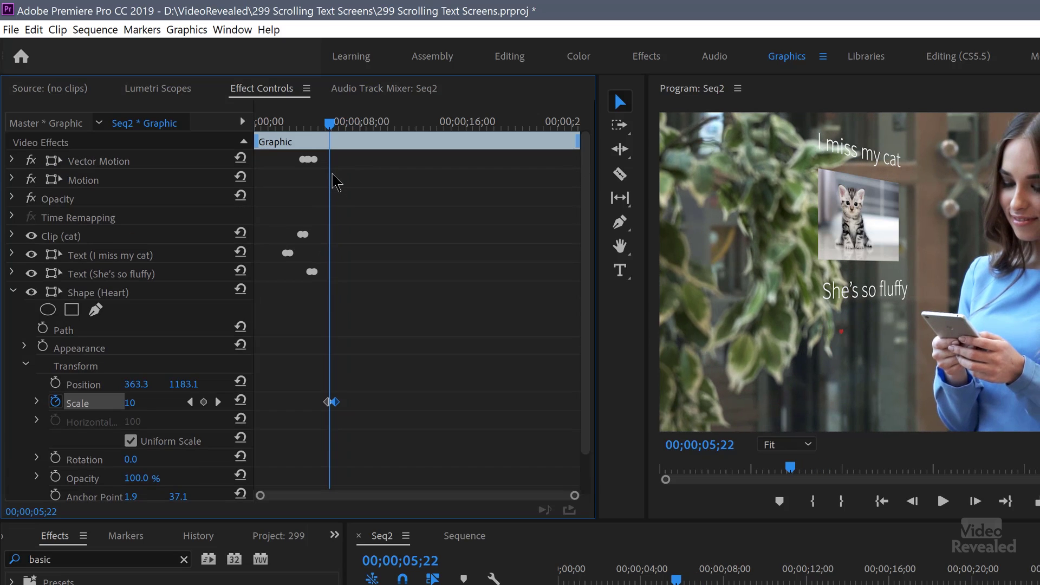
left_click(11, 161)
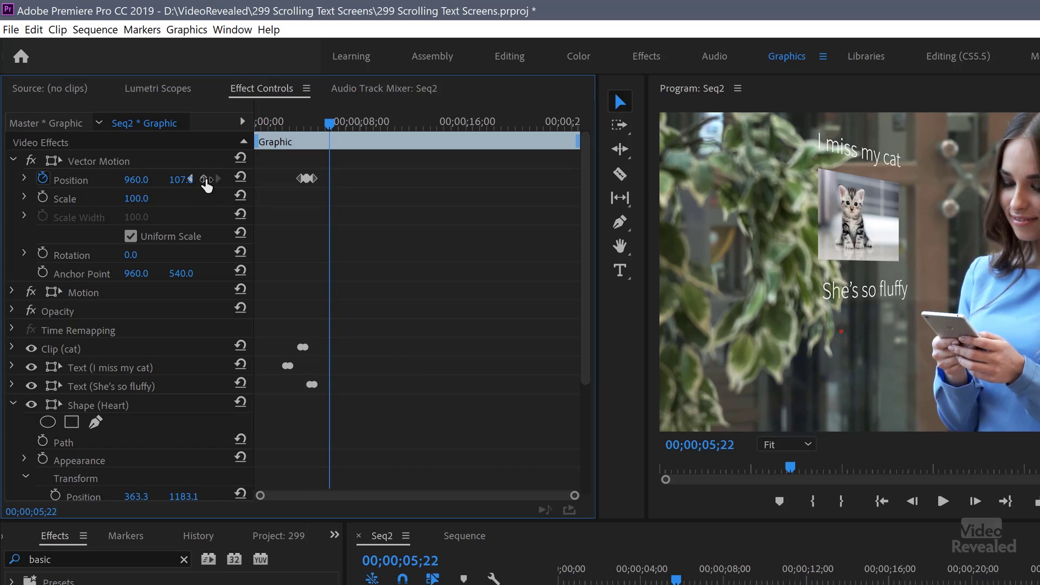
left_click(187, 179)
left_click(464, 247)
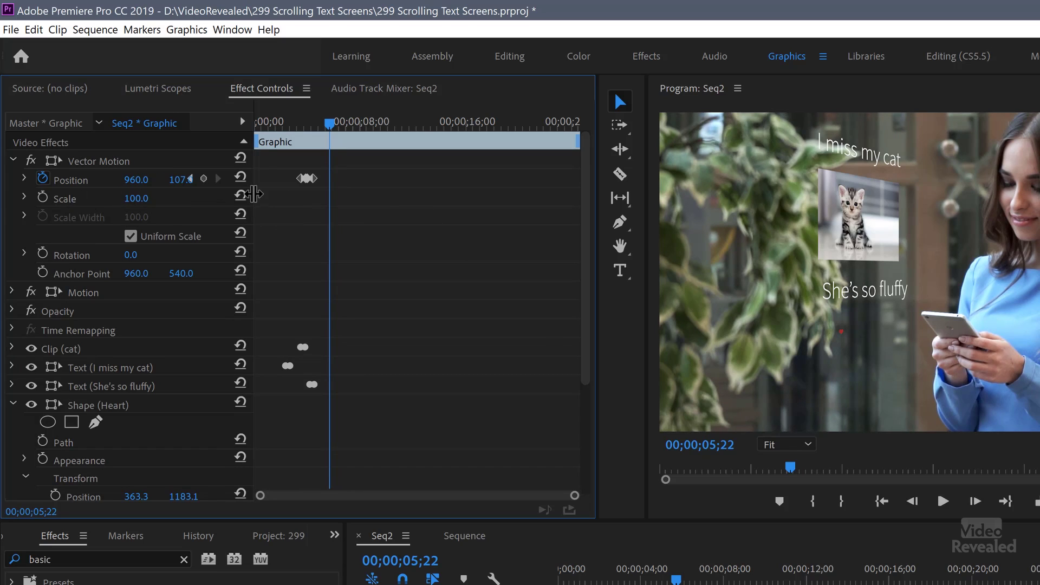
left_click_drag(255, 194, 296, 198)
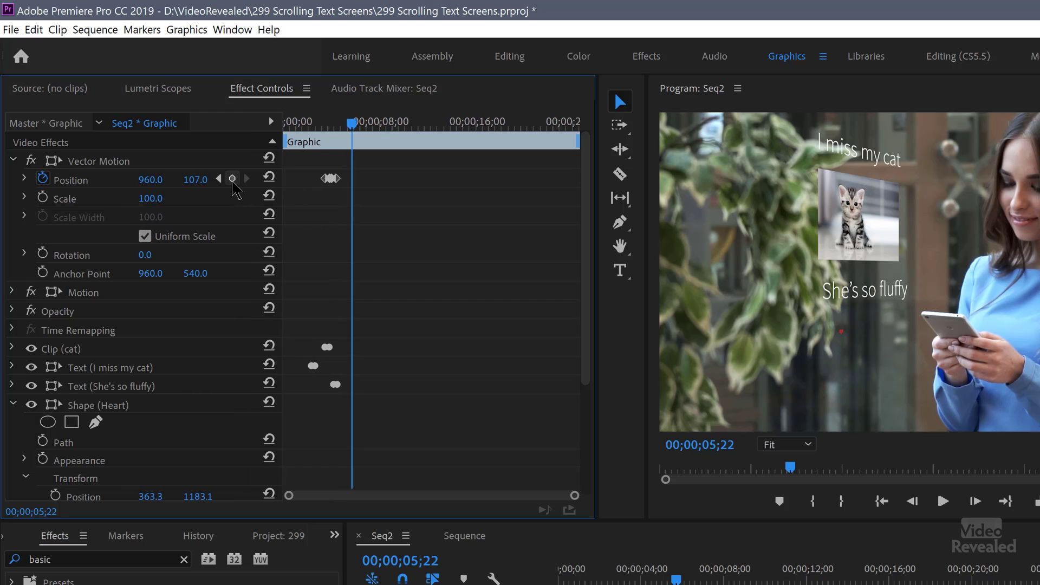
left_click(232, 178)
left_click_drag(355, 126, 365, 127)
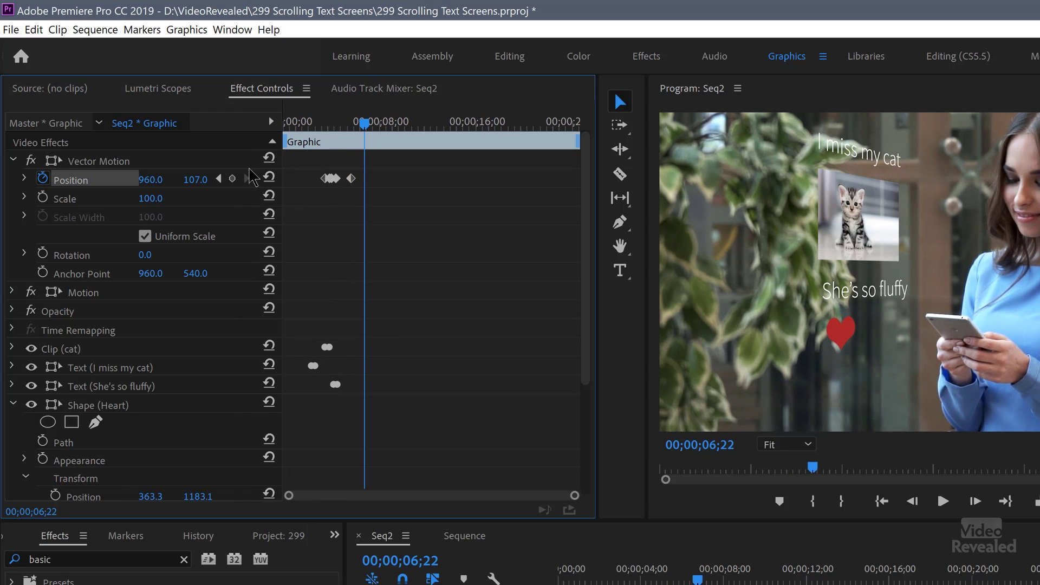
left_click_drag(195, 179, 336, 176)
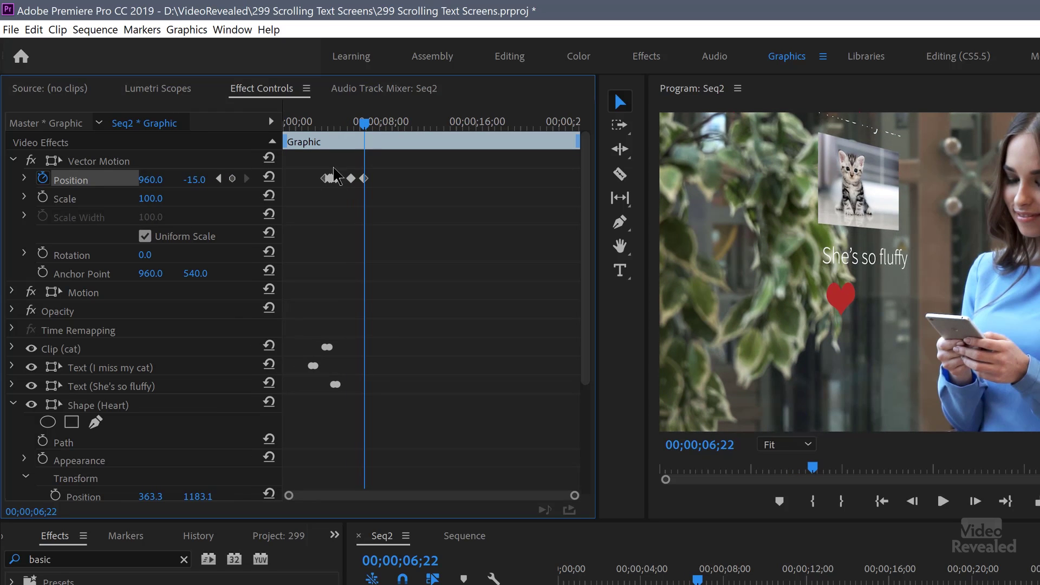
Preview the heart pop and upward scroll from just before the heart appears.
left_click_drag(363, 128, 344, 126)
key("space")
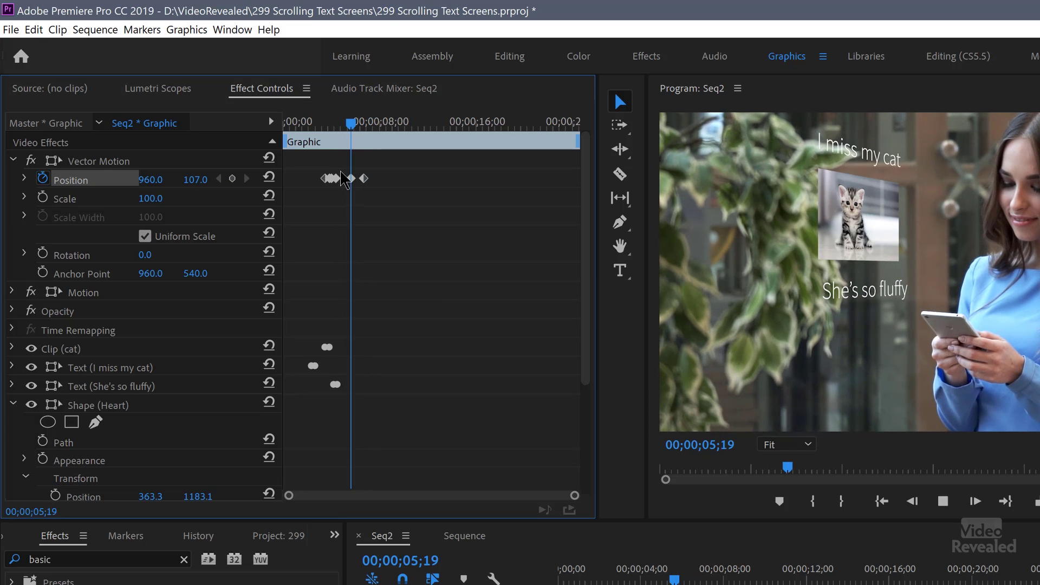
key("space")
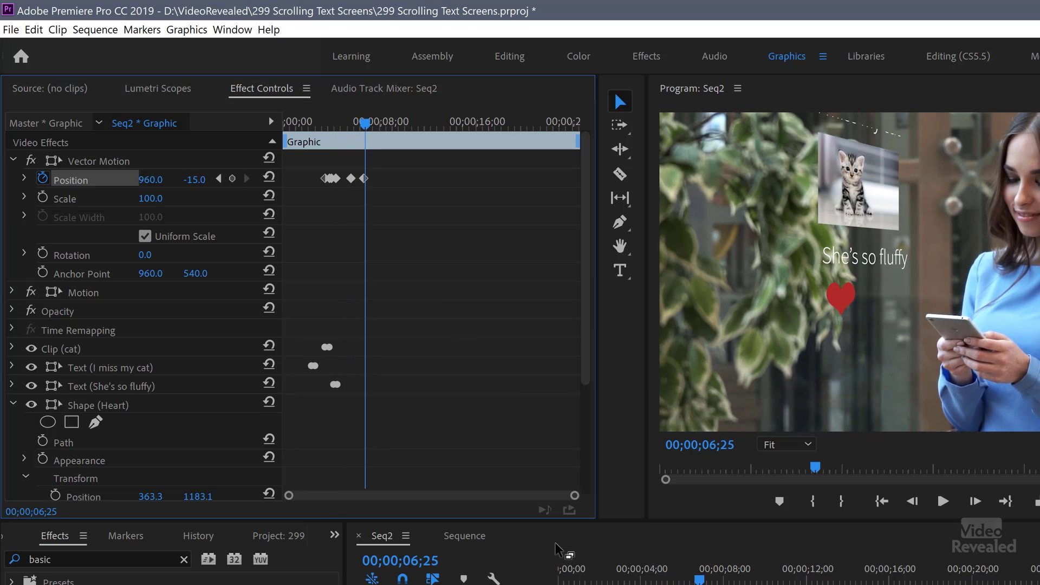
left_click(464, 536)
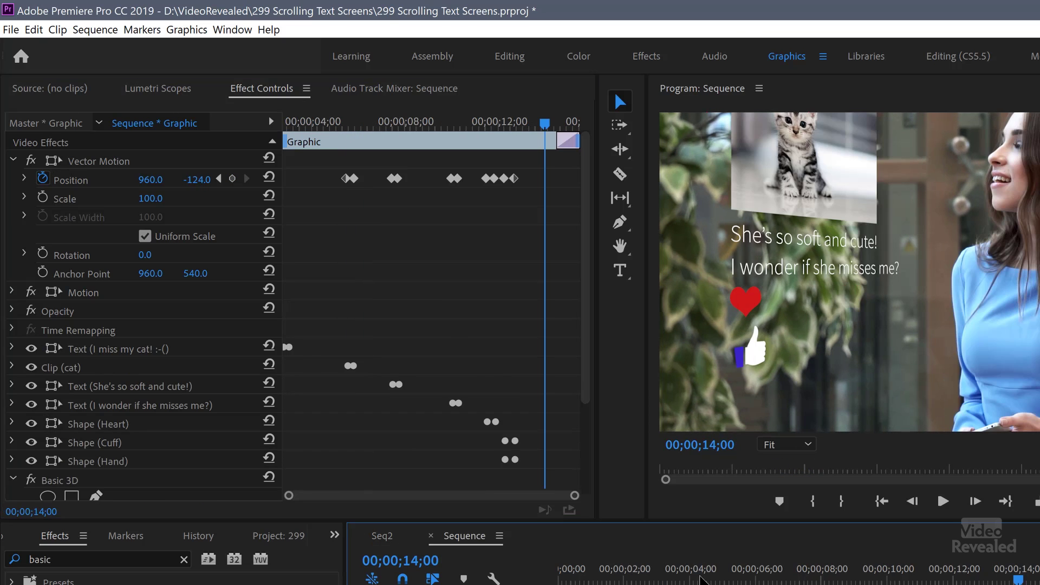
Play the finished Sequence with the angled 'I miss my cat! :-(' message and cat photo.
key("space")
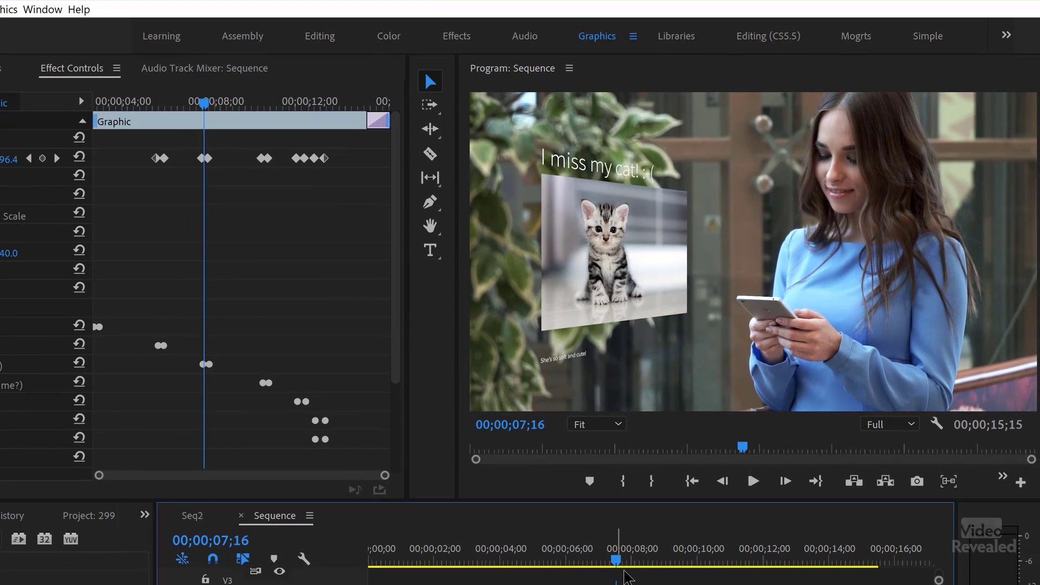